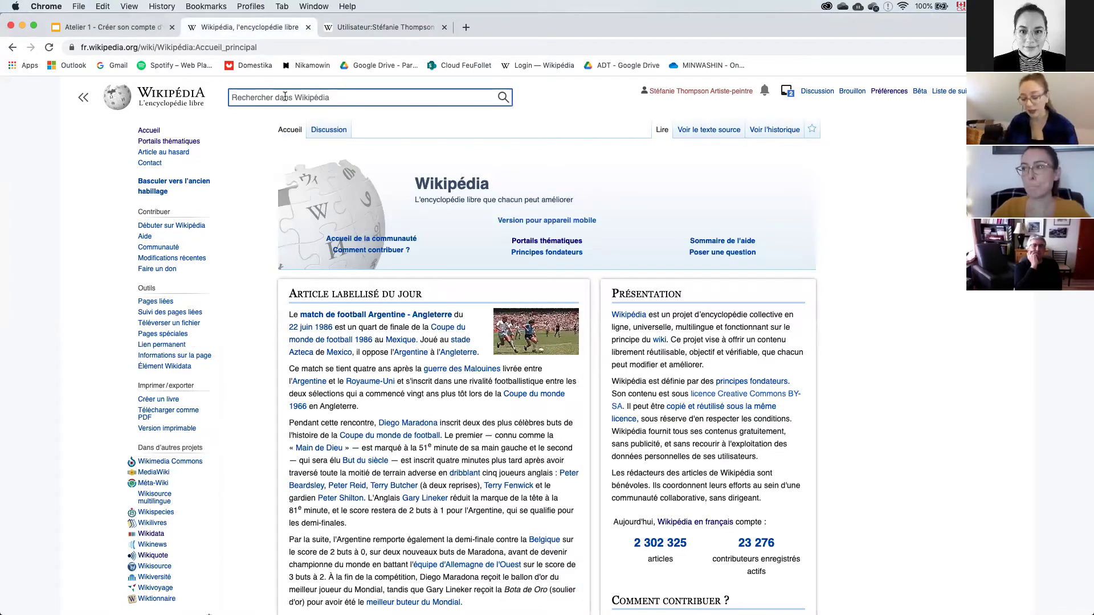
Step: Search French Wikipedia for "Projet:Croissant boréal" and open the project's main page
text(Projet)
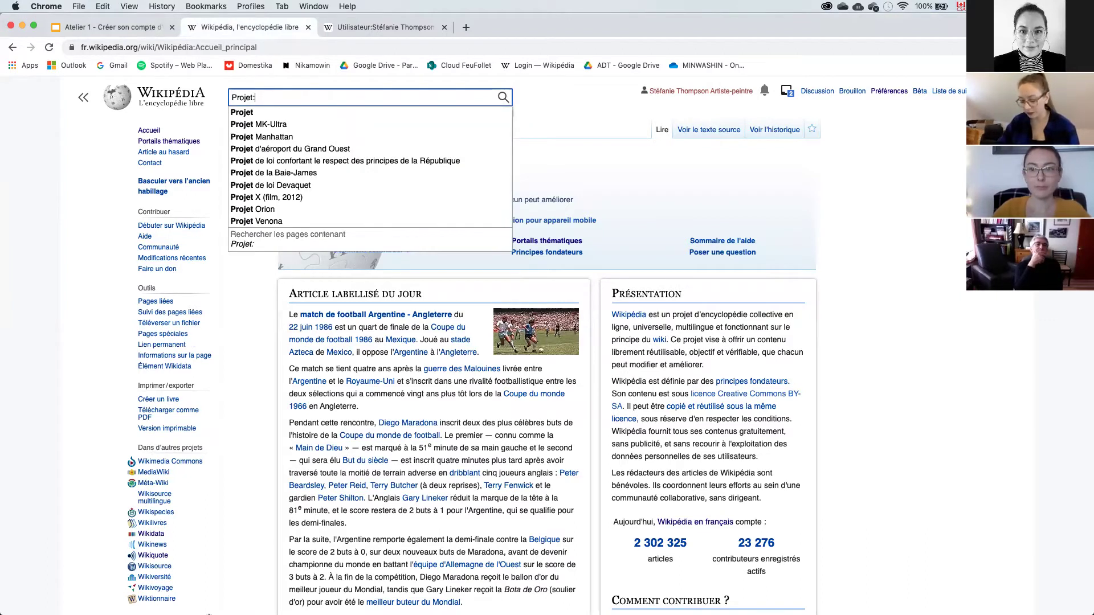
text(:Croissant)
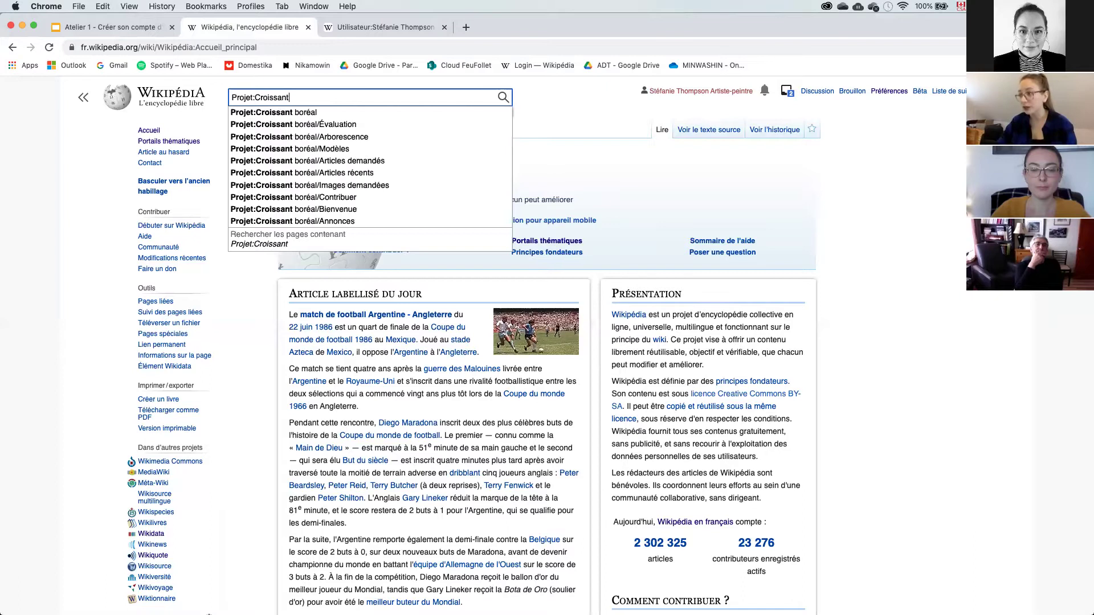
text( boréal)
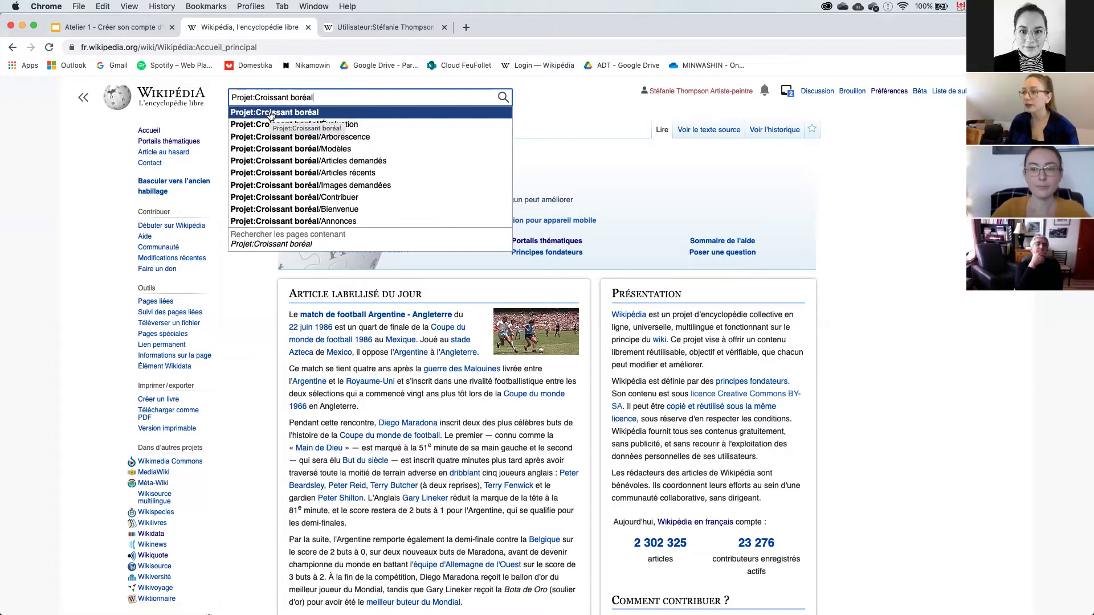
click(269, 114)
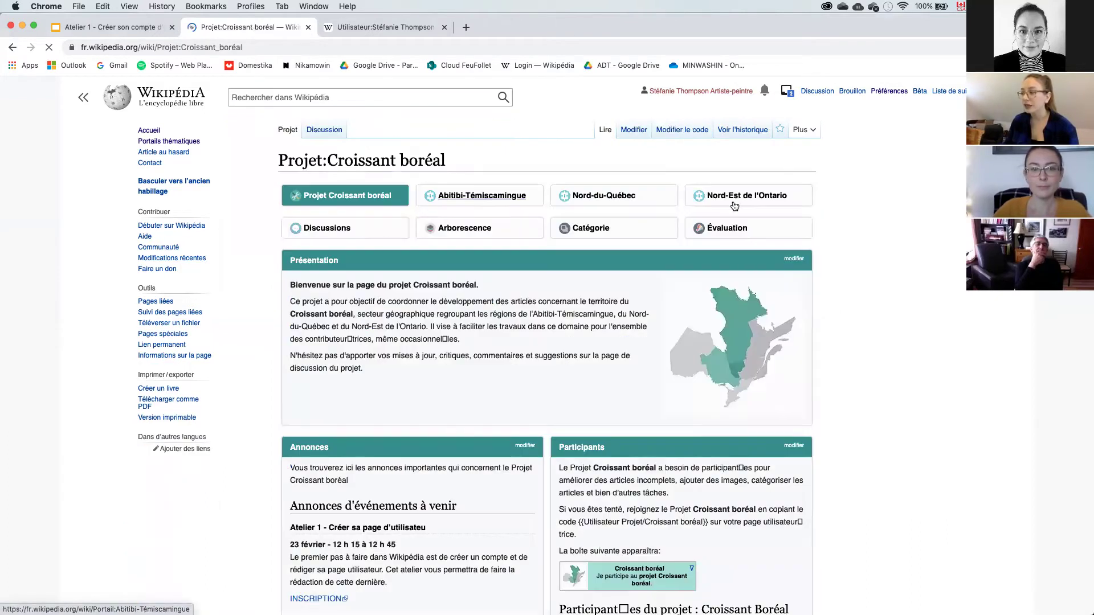
Step: Find the project's participant list, open the user page of the MRC Vallée-de-l'Or agent, and review its userboxes and sections
scroll(746, 235, down, 5)
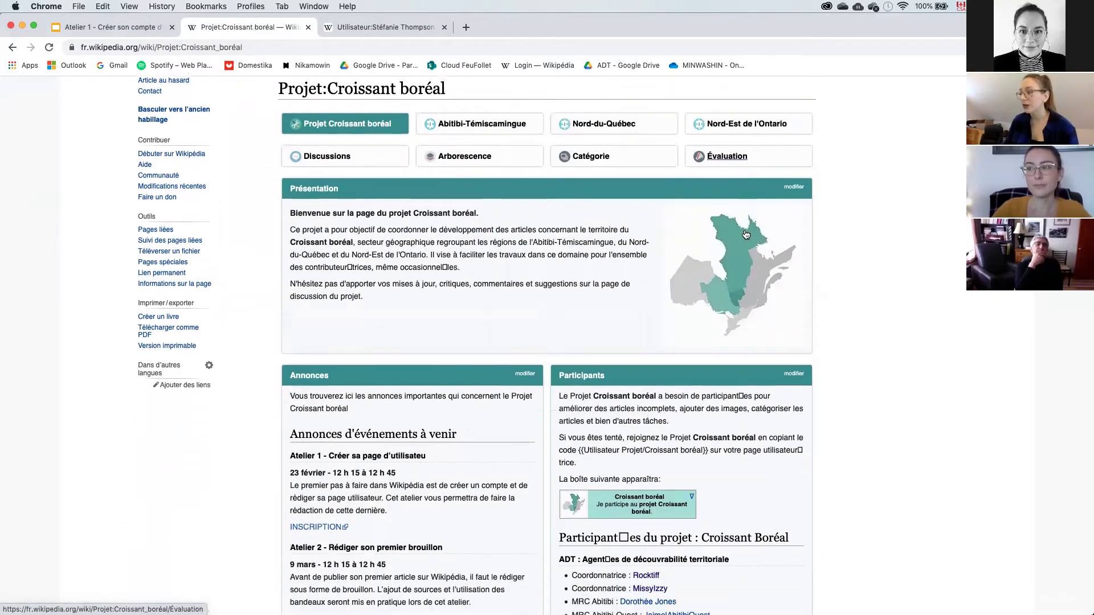
scroll(746, 234, up, 4)
scroll(746, 234, down, 7)
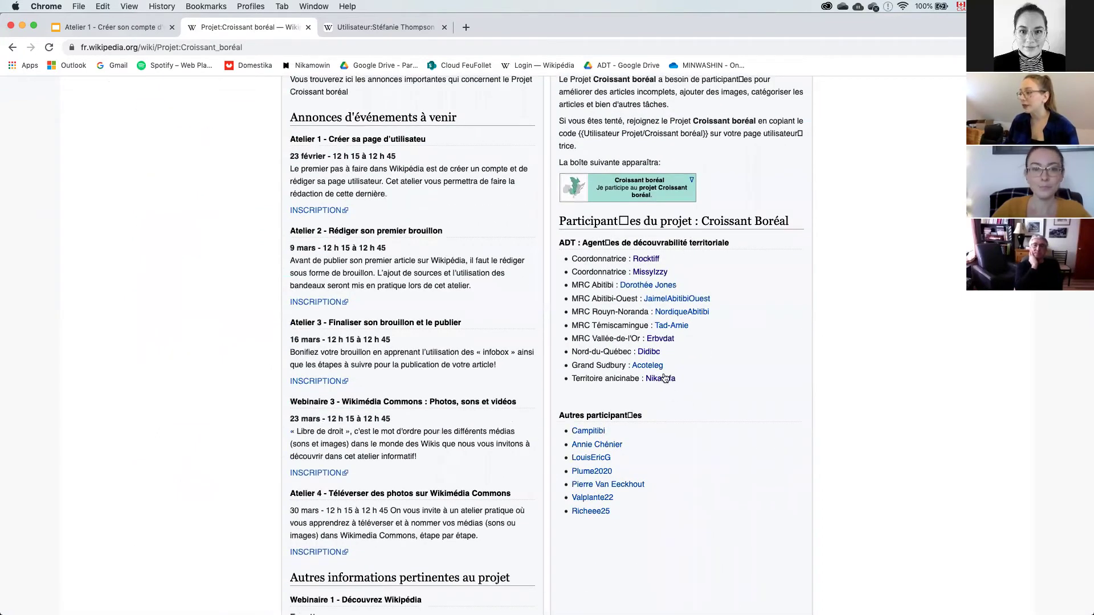
scroll(675, 367, down, 2)
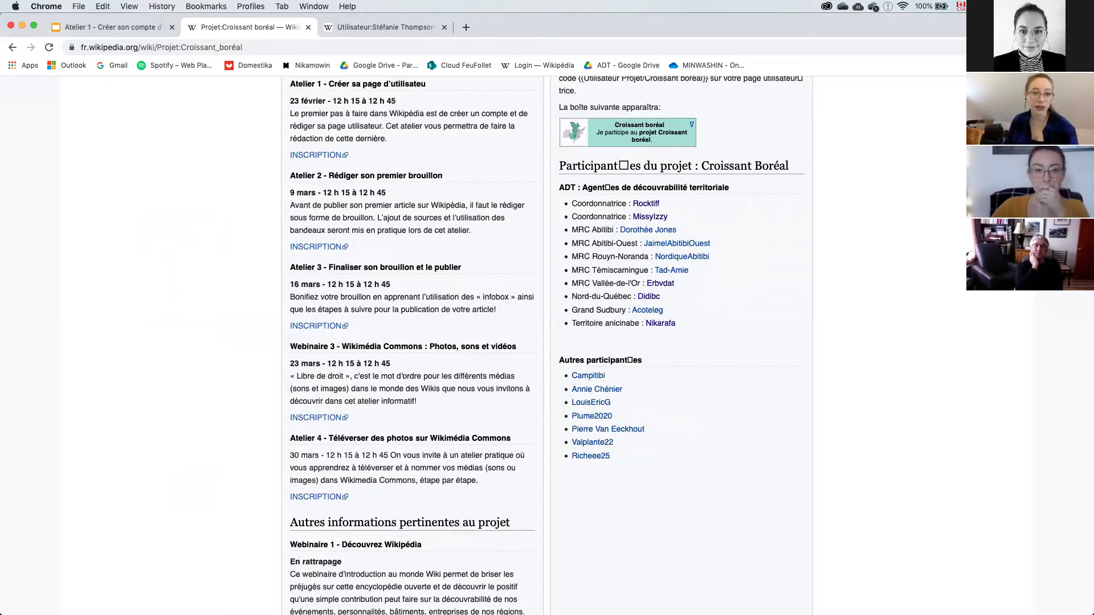
click(661, 285)
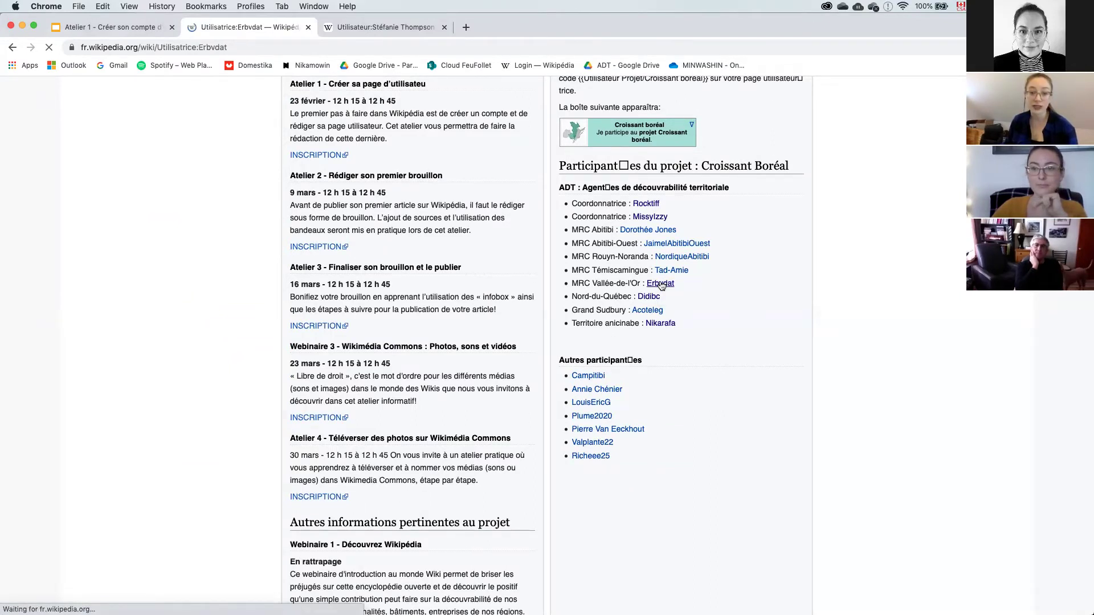
scroll(616, 336, down, 1)
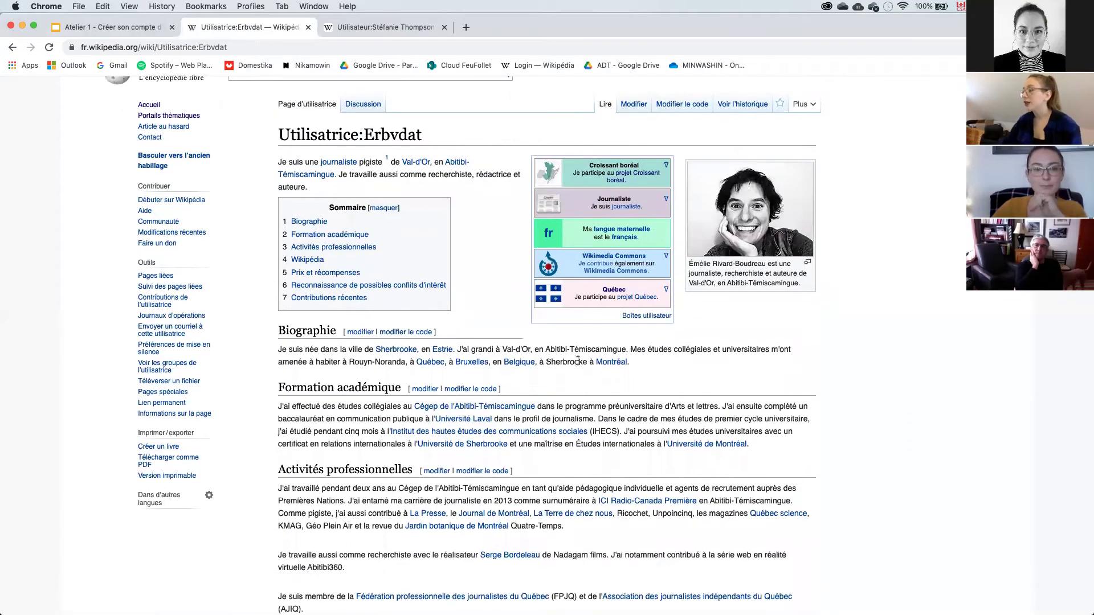
scroll(582, 403, down, 5)
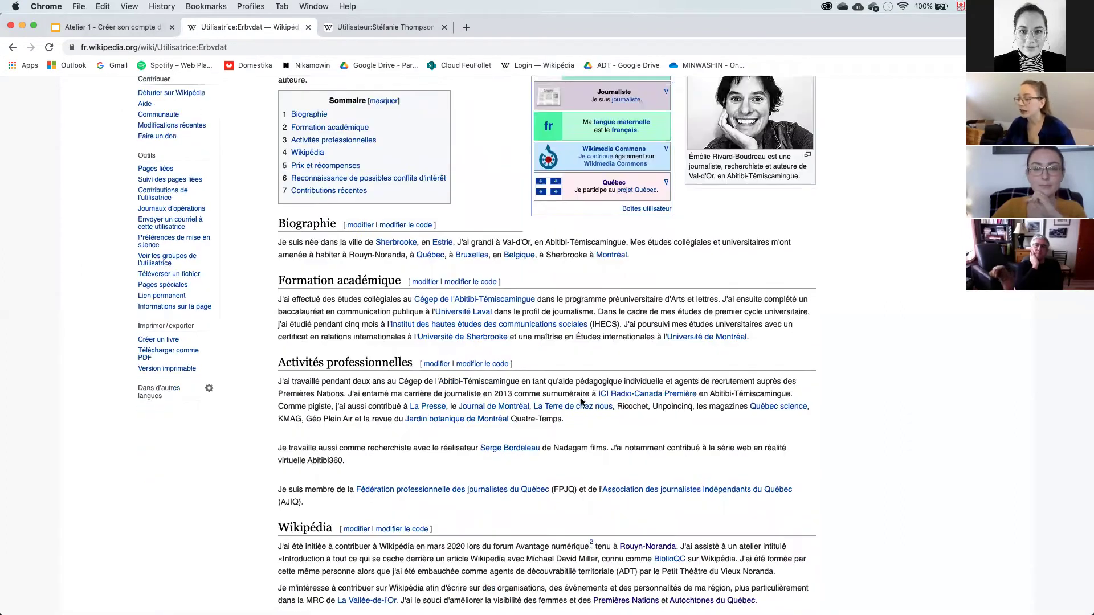
scroll(575, 400, up, 6)
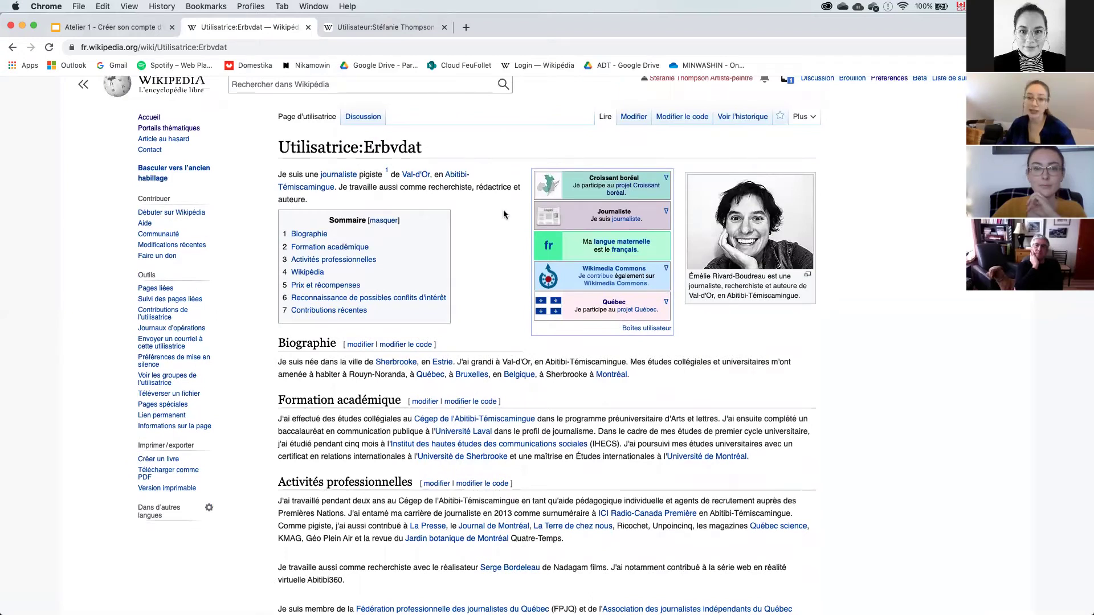
Step: Open the wikicode of this example user page and examine the userbox templates from {{BUdébut}} to {{BUfin}}
click(682, 118)
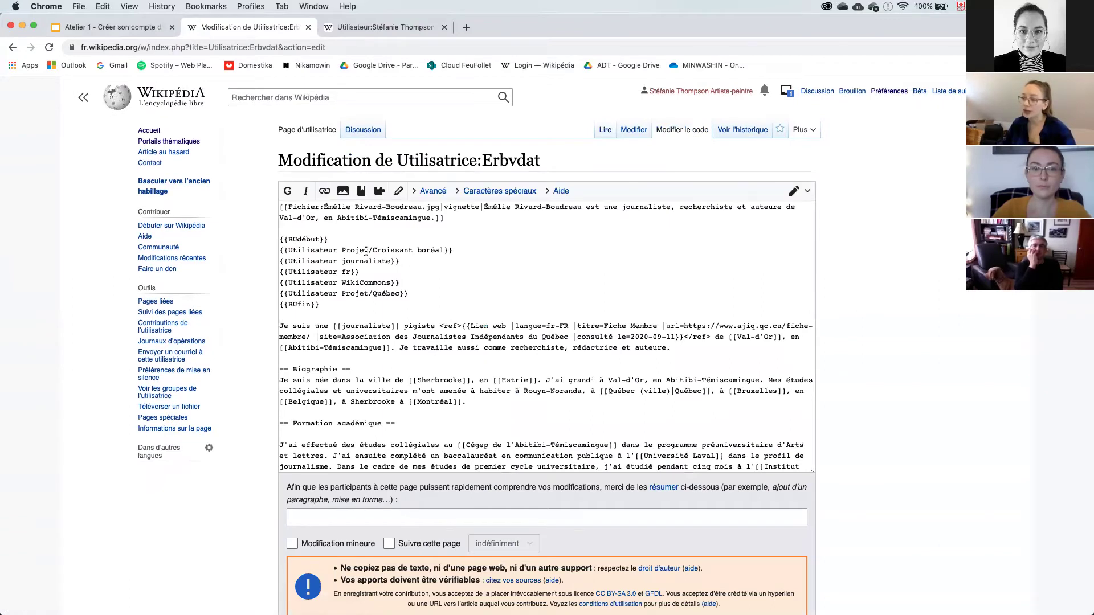
scroll(420, 333, down, 3)
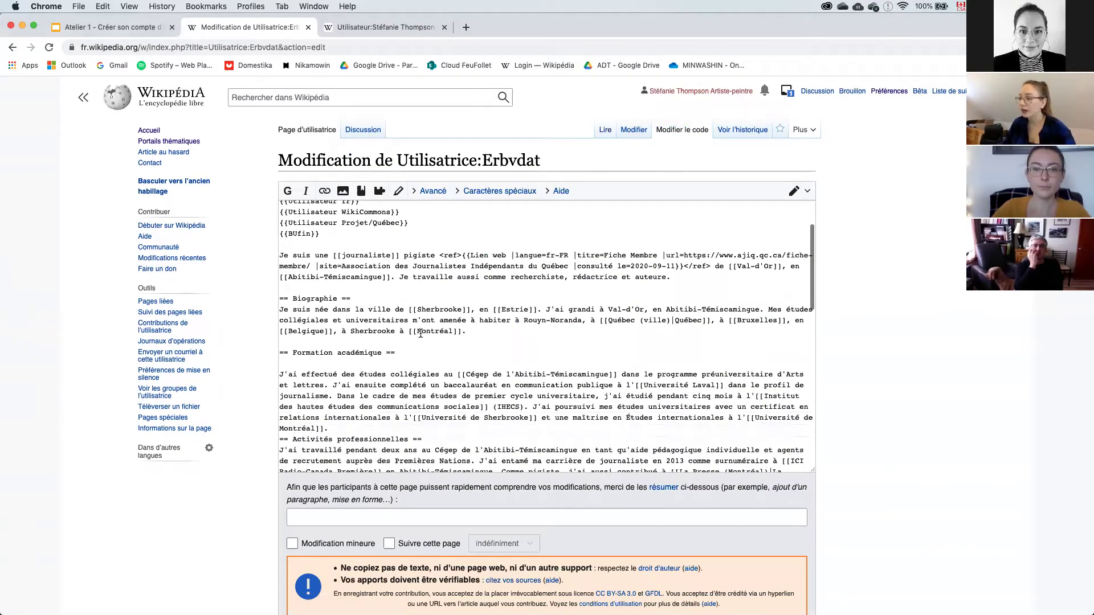
scroll(359, 308, up, 2)
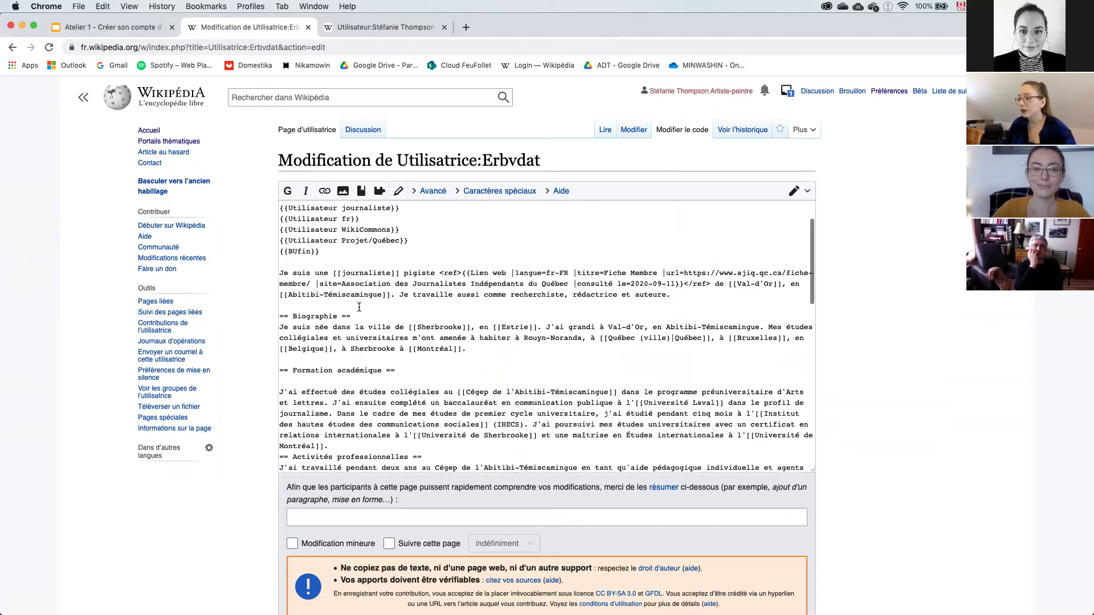
scroll(319, 271, up, 2)
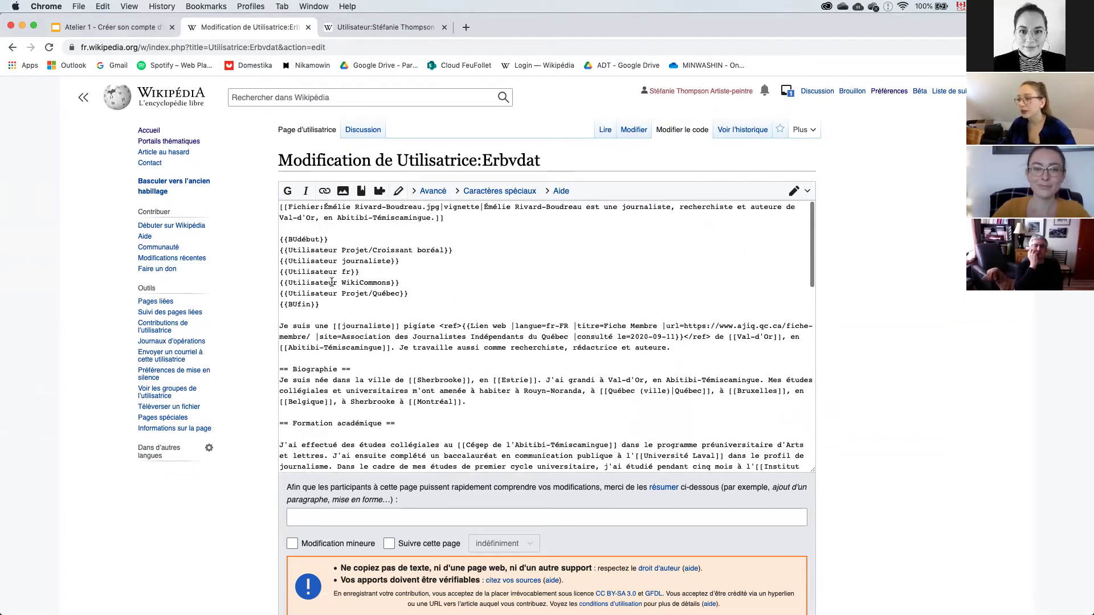
drag(324, 304, 289, 238)
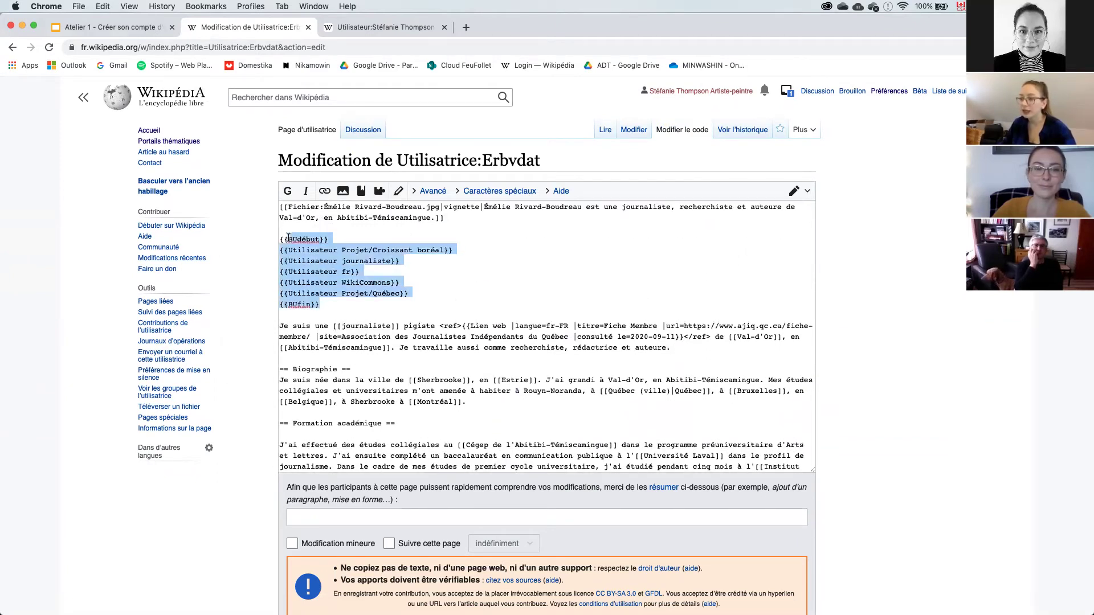
click(344, 305)
scroll(344, 304, down, 2)
scroll(344, 304, down, 2)
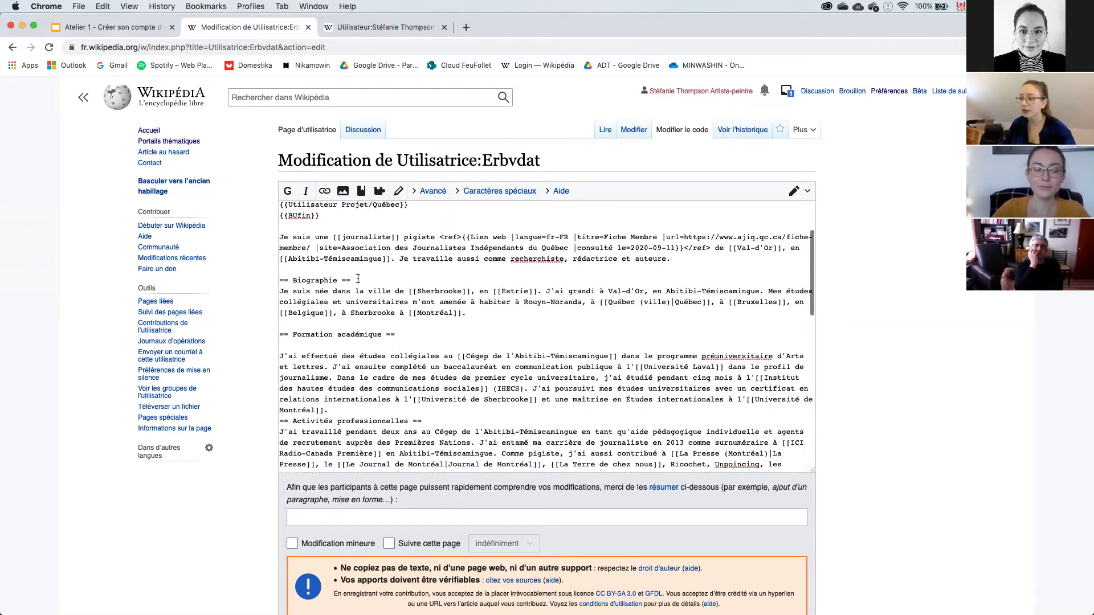
Step: Copy the "== Biographie ==" heading from the example code, start creating the own user page in wikicode, and paste the heading there
triple_click(358, 280)
key(super+c)
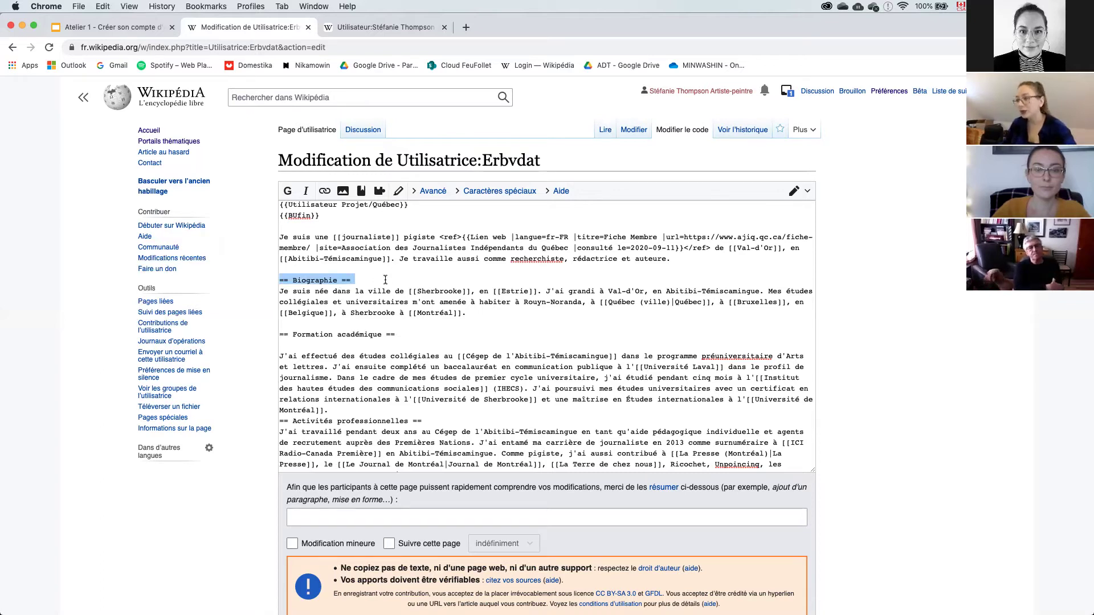
click(368, 27)
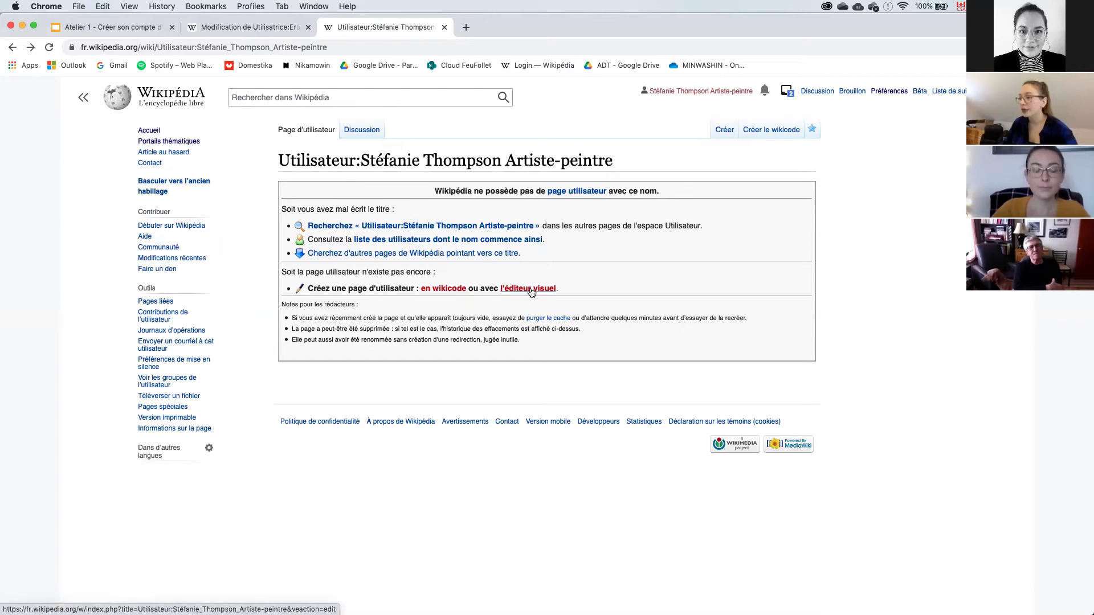
click(443, 289)
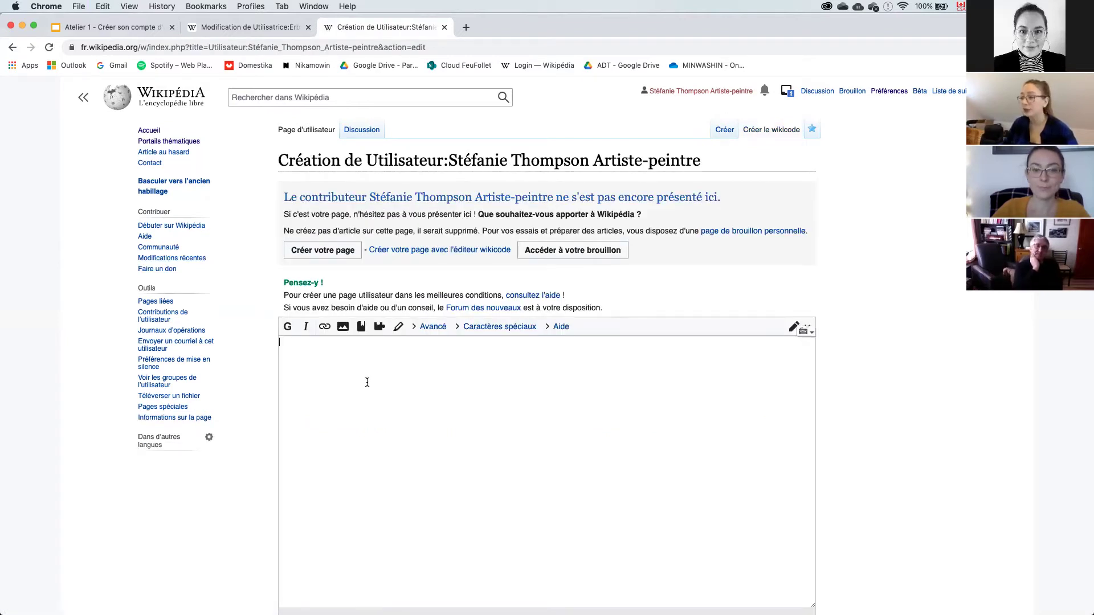
scroll(367, 383, down, 4)
click(236, 27)
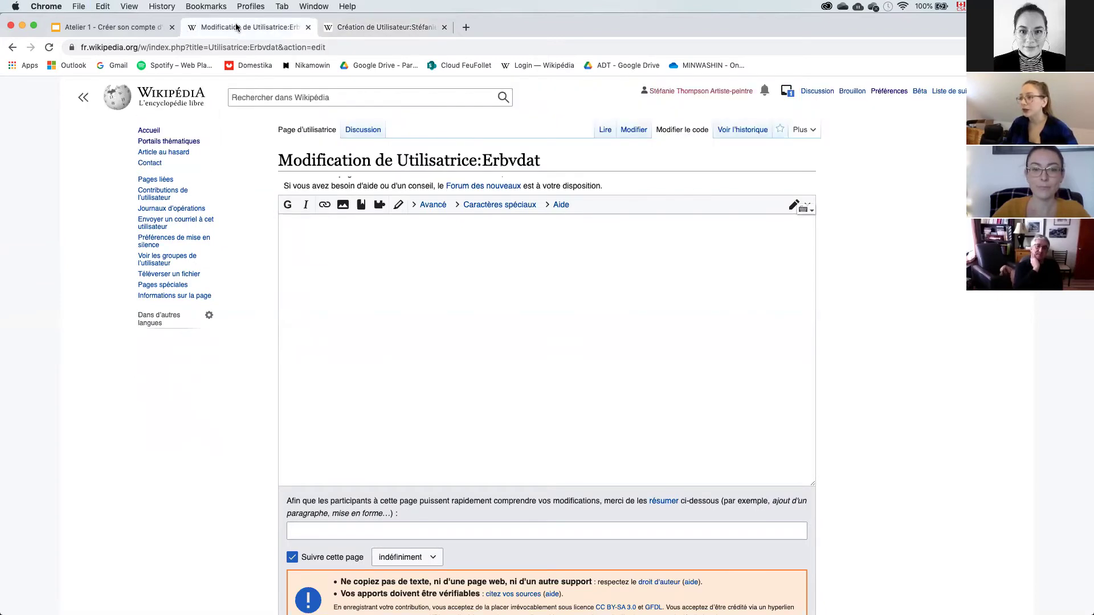
click(378, 27)
click(334, 250)
key(super+v)
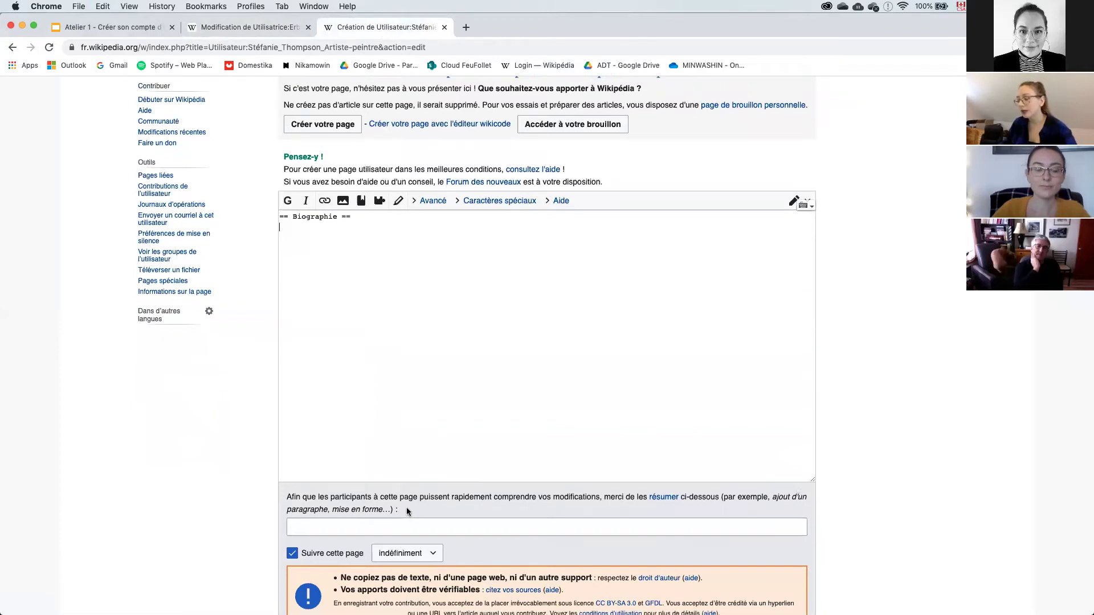
Step: Preview the new user page with its "Biographie" heading
scroll(406, 507, down, 5)
click(398, 434)
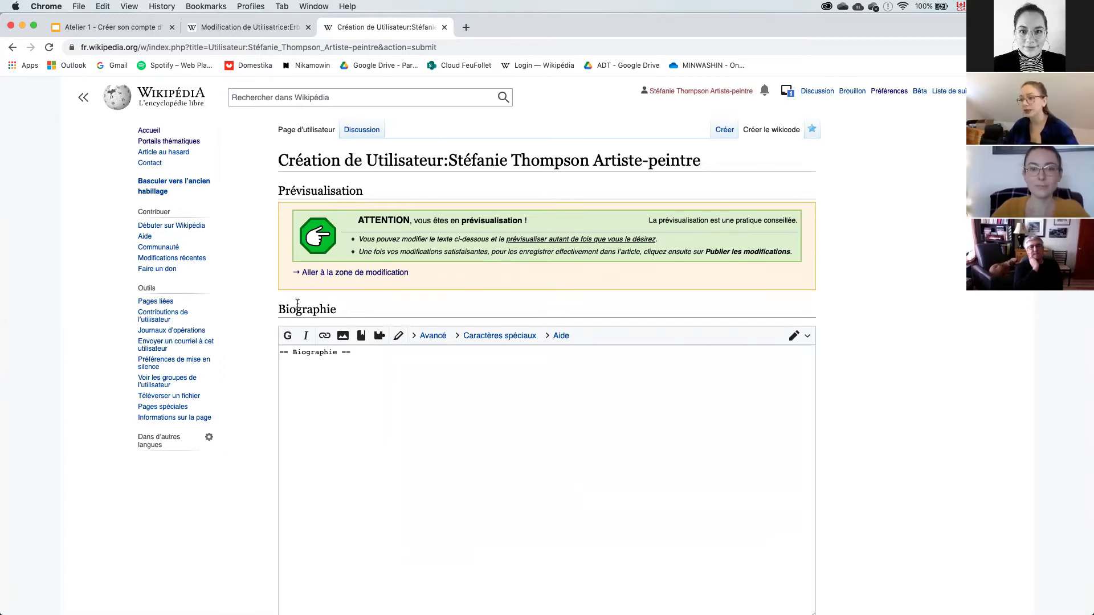
scroll(368, 295, down, 5)
scroll(342, 256, up, 2)
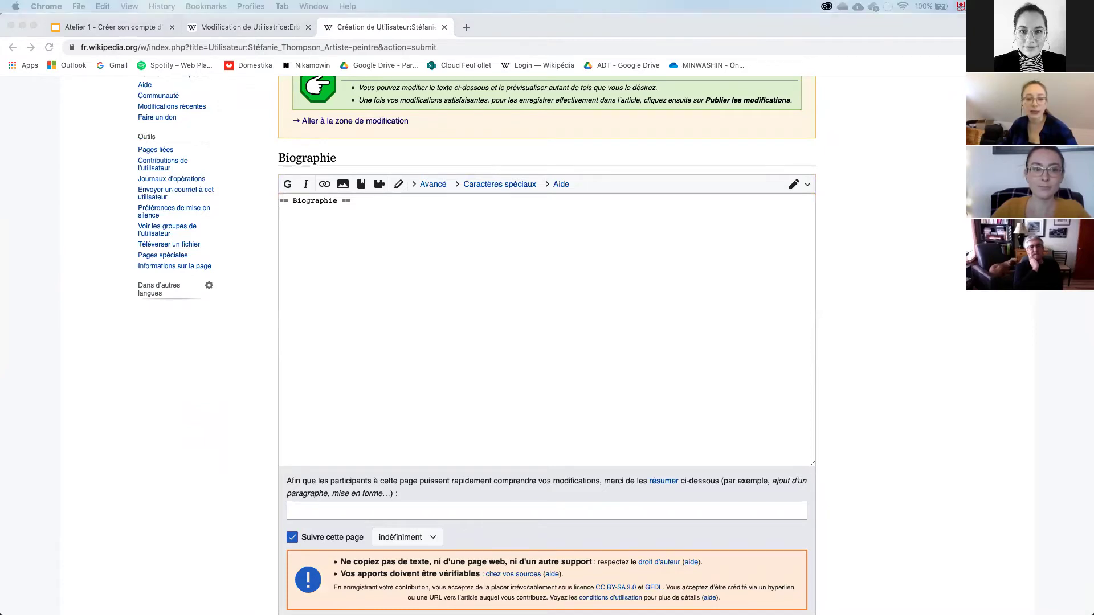
Step: Add the biography paragraph beginning "Je suis originaire des Laurentides" under the Biographie heading, and preview the page
click(307, 225)
text(Je suis originaire des Laurentides et je réside depuis 2011 à la Baie-James, dans le Nord-du-Québec. Je me suis d’abord installée dans la localité de Radisson (1), où j’ai créé mon entreprise. C’est ainsi que j’ai réalisé l’un de mes plus grands rêves : celui de peindre à temps plein. Je réside à Matagami depuis 2017, où je poursuis la pratique de mon art.)
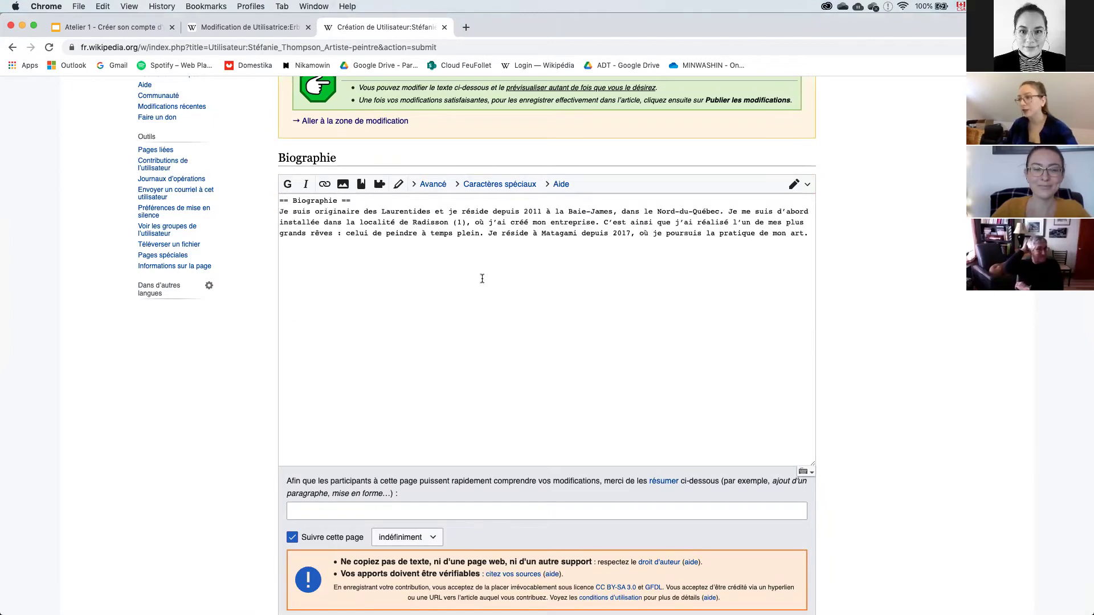
scroll(397, 228, down, 8)
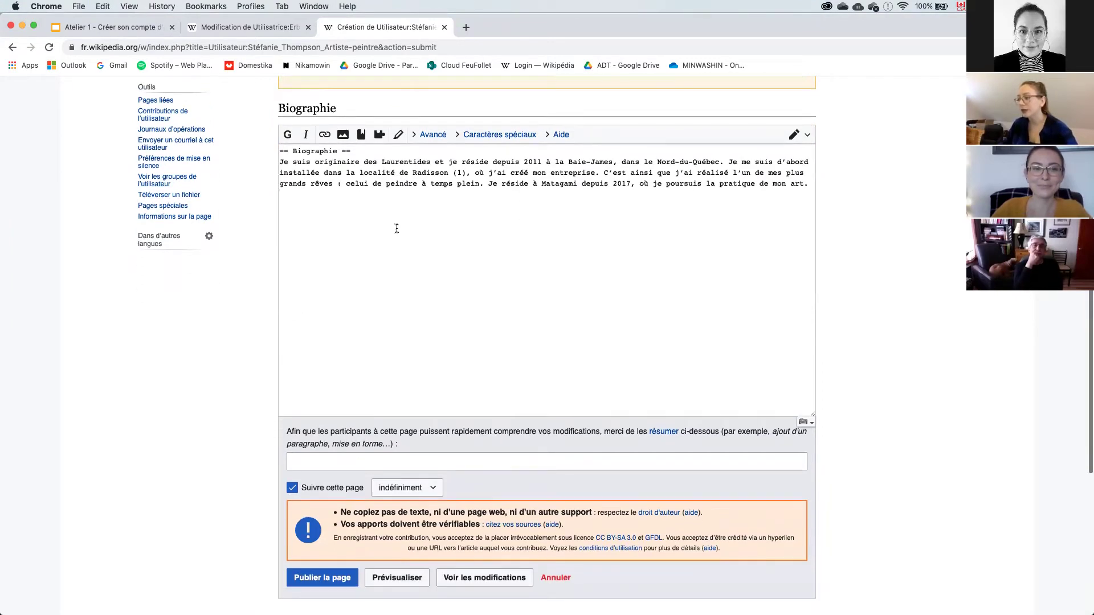
click(397, 411)
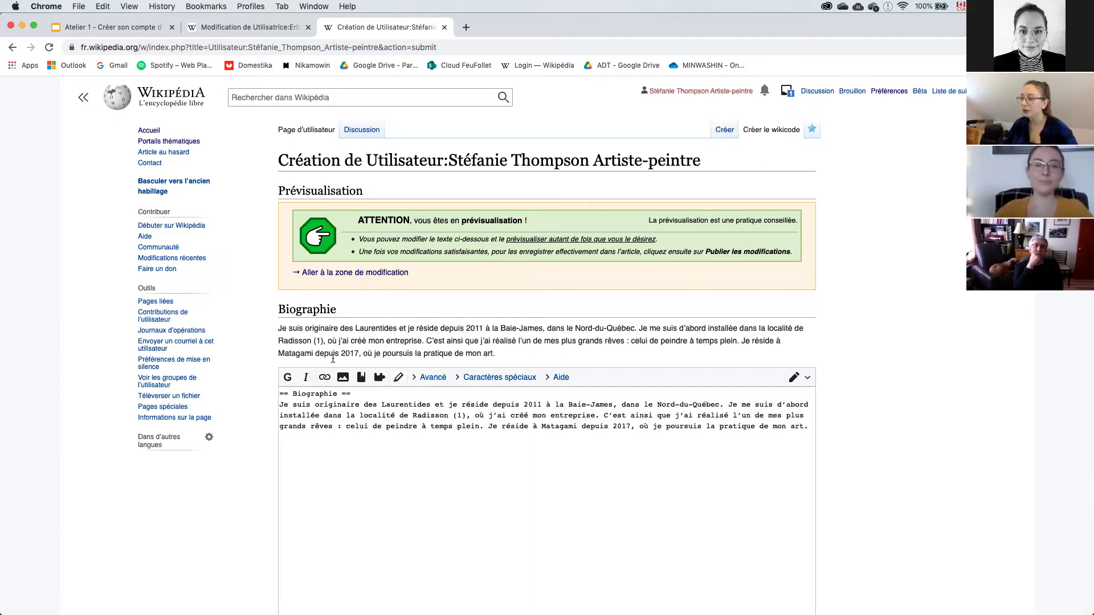
scroll(469, 497, down, 3)
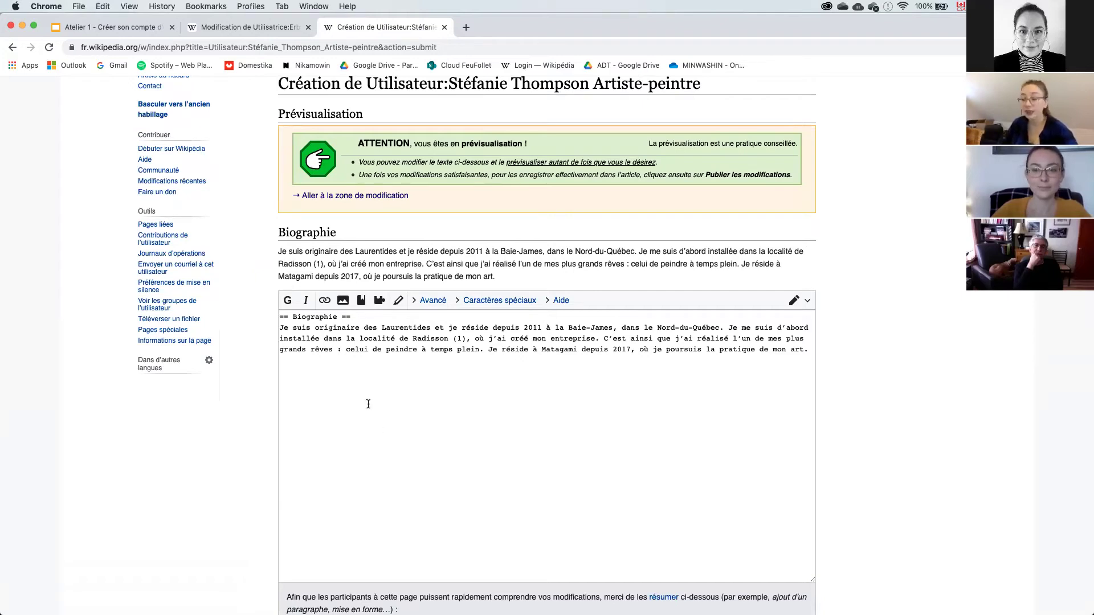
double_click(406, 328)
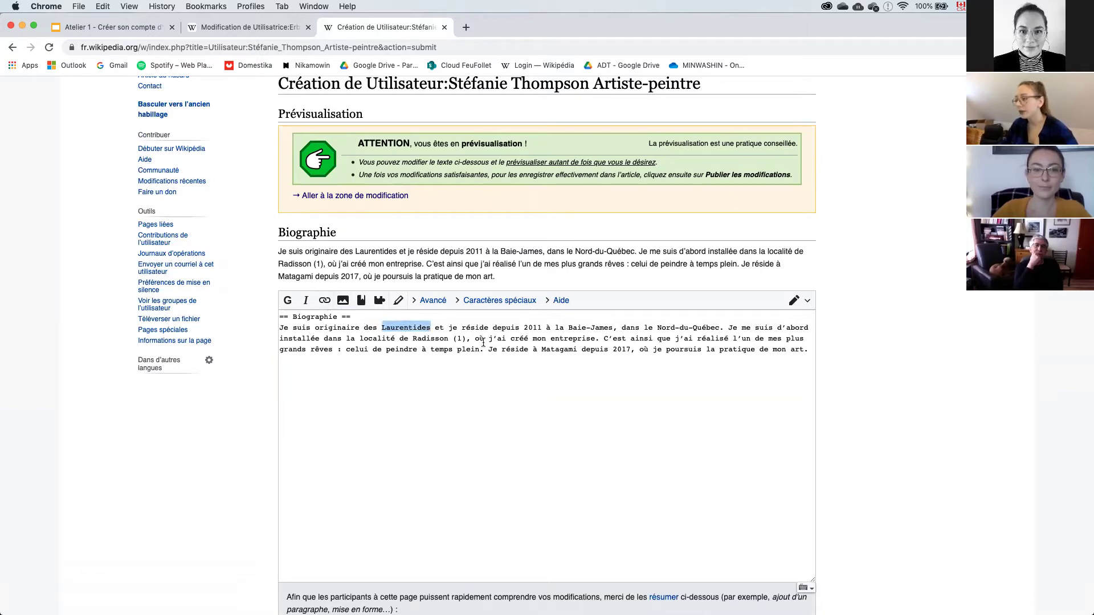
click(324, 304)
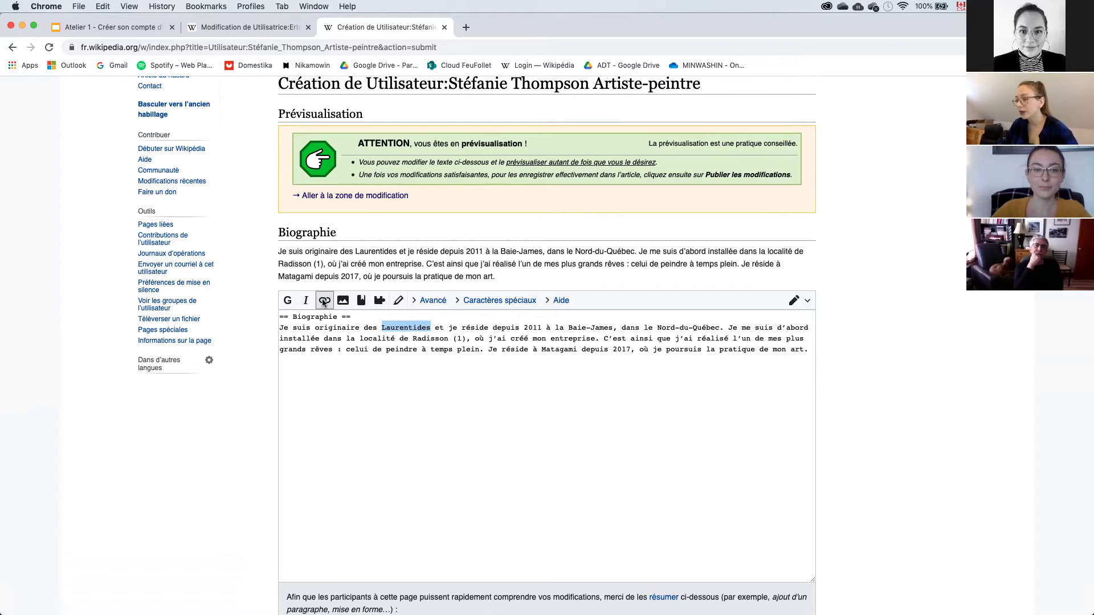
click(463, 357)
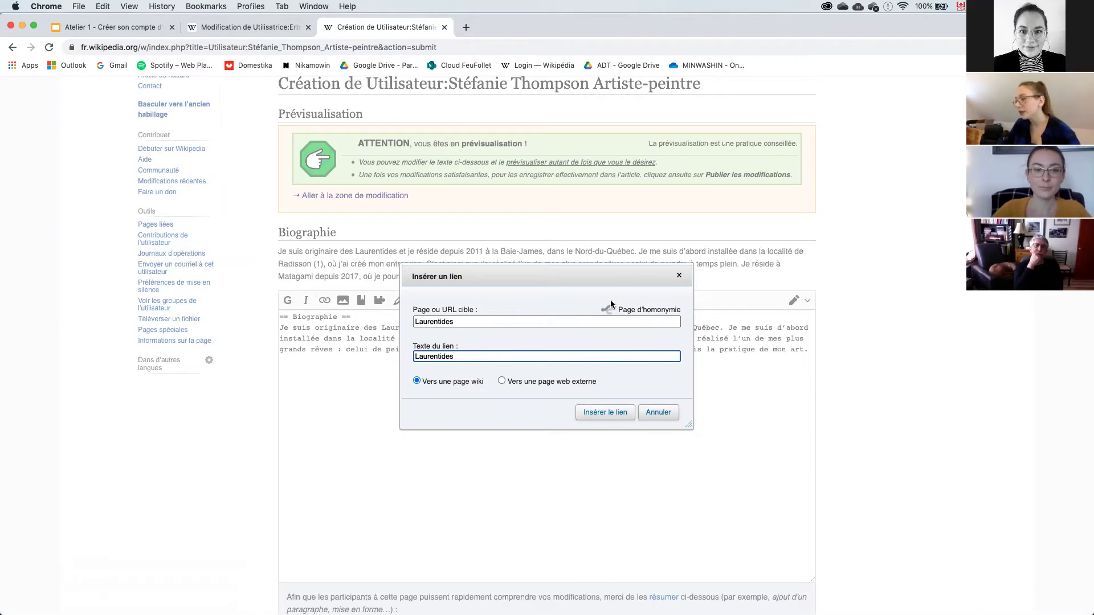
click(459, 323)
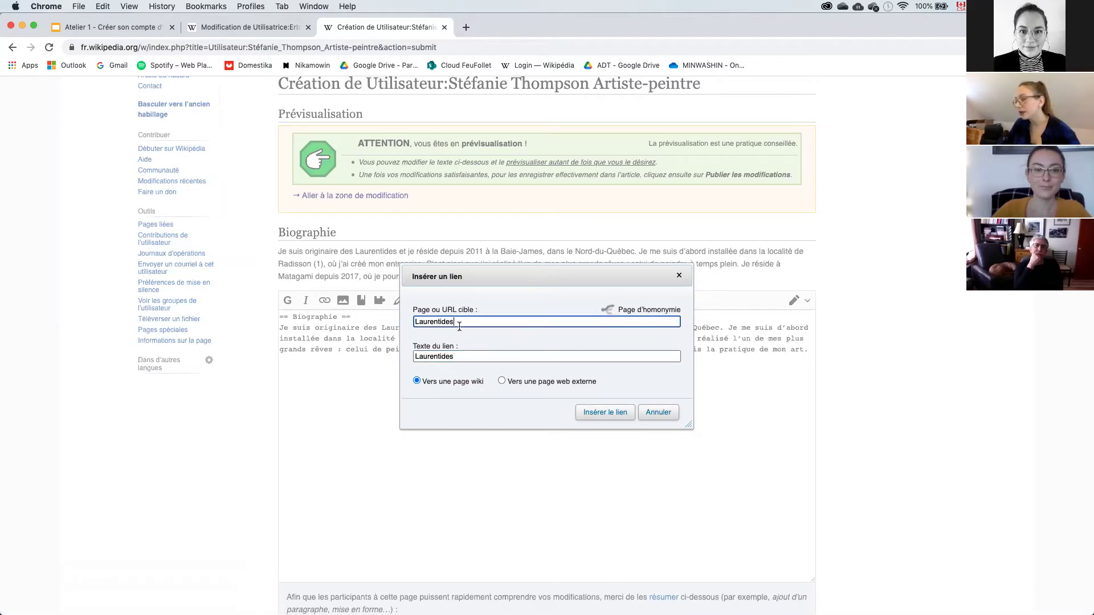
click(678, 275)
scroll(597, 289, up, 3)
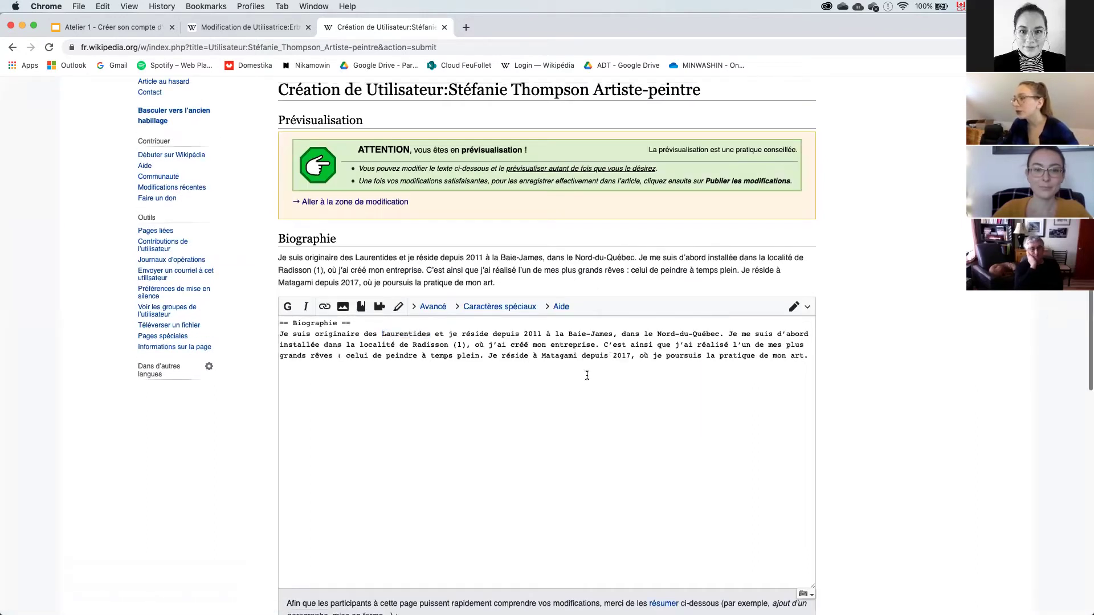
scroll(583, 369, down, 5)
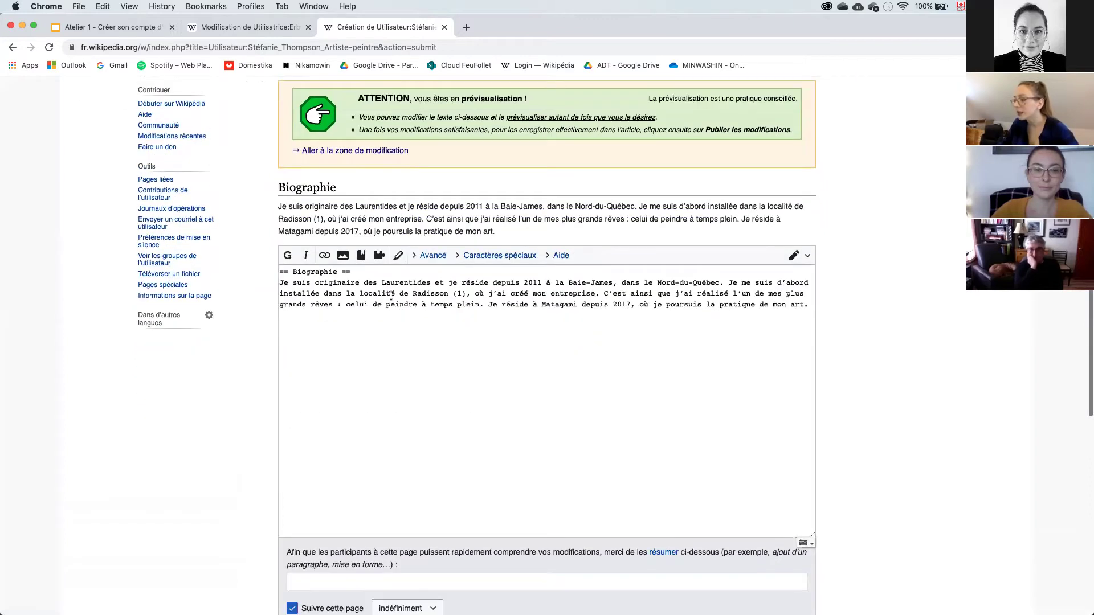
scroll(459, 408, down, 4)
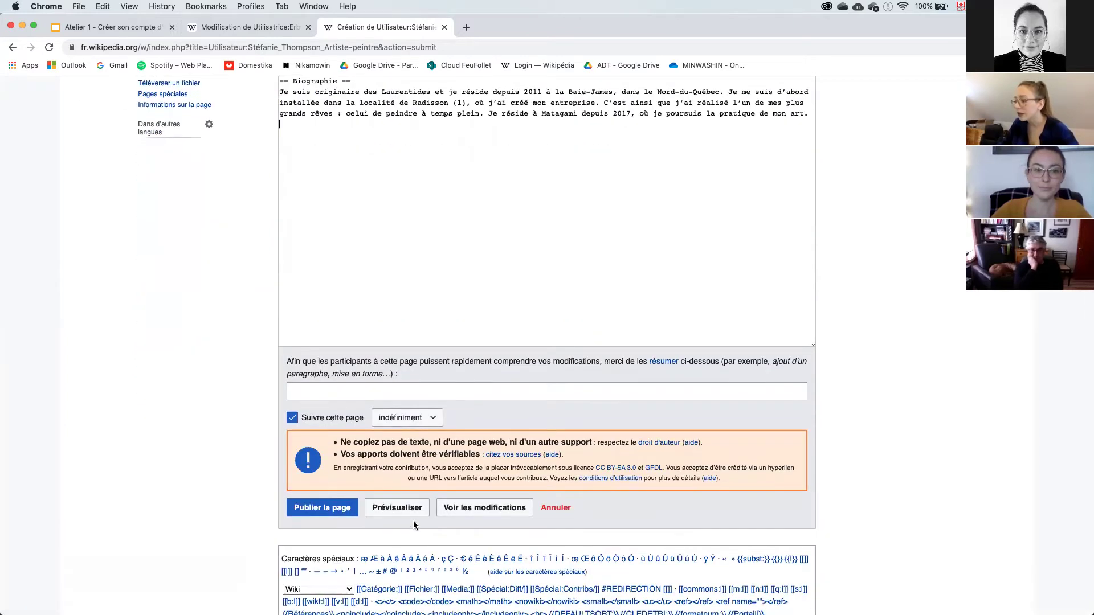
Step: Publish the new user page and, in the visual editor, link "Laurentides" in the biography to the article "Laurentides (région administrative)"
click(322, 508)
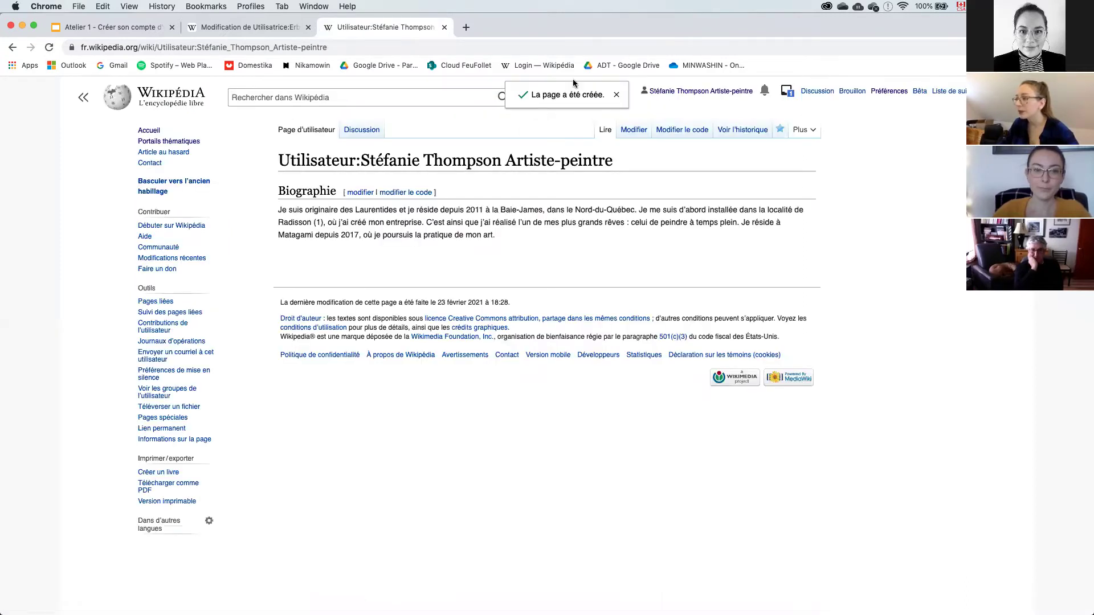
click(634, 130)
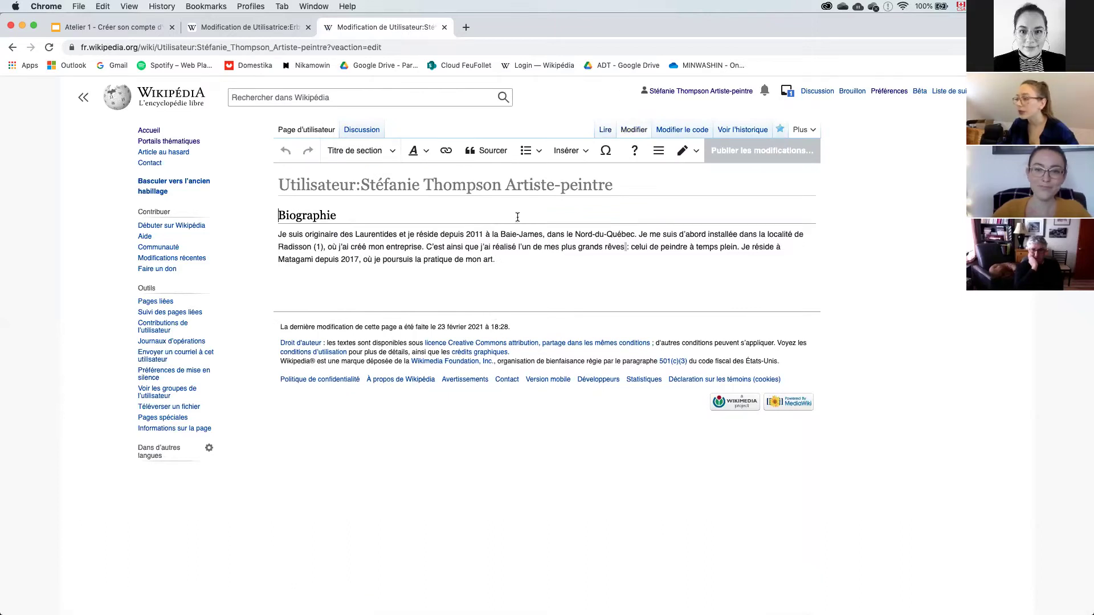
double_click(374, 234)
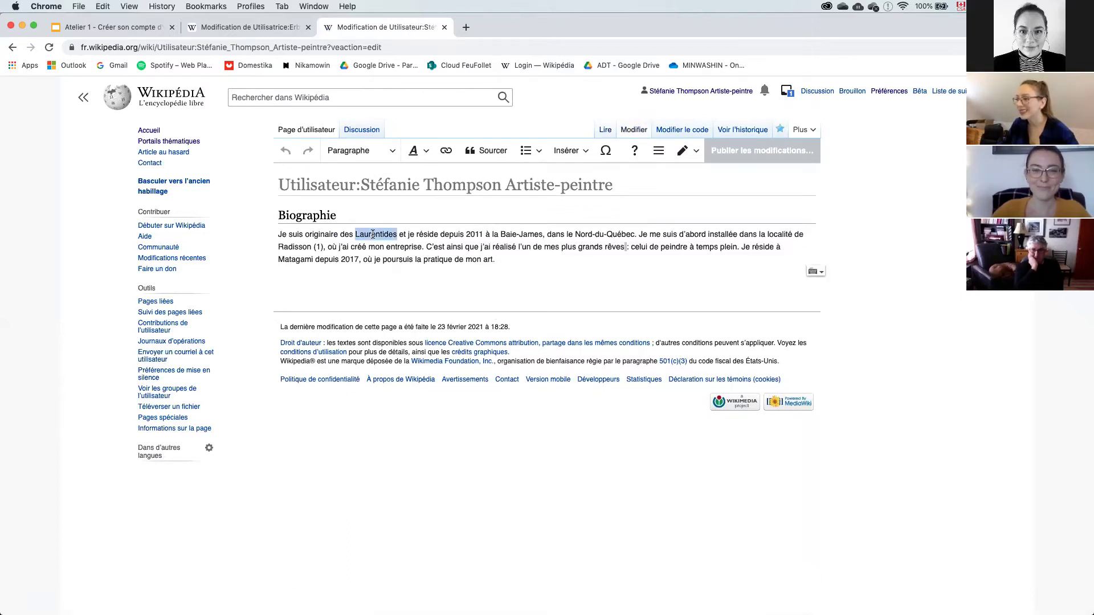
click(446, 151)
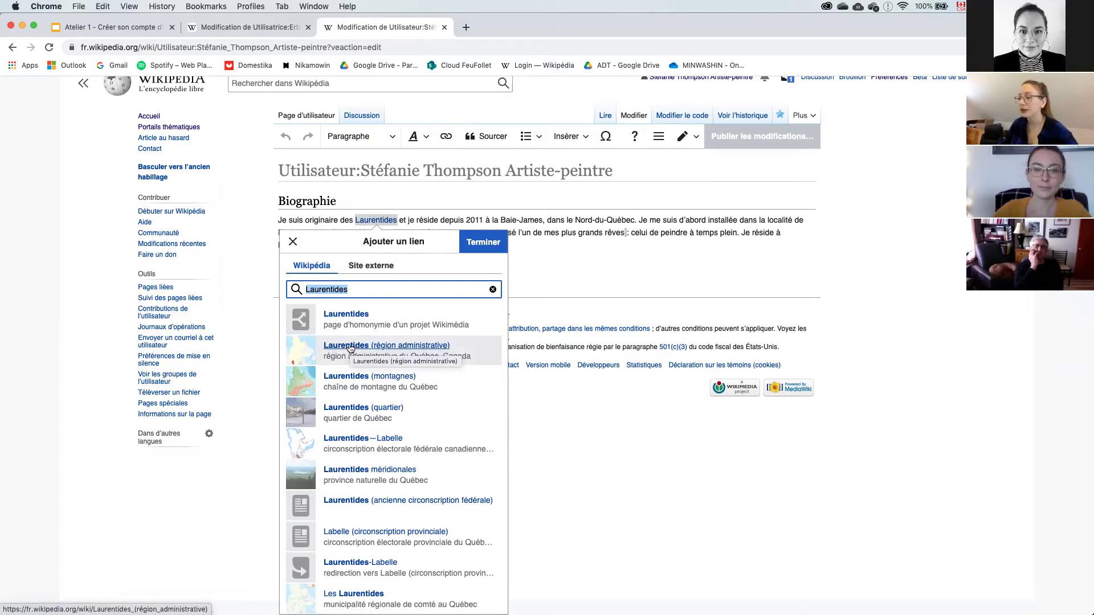
click(351, 349)
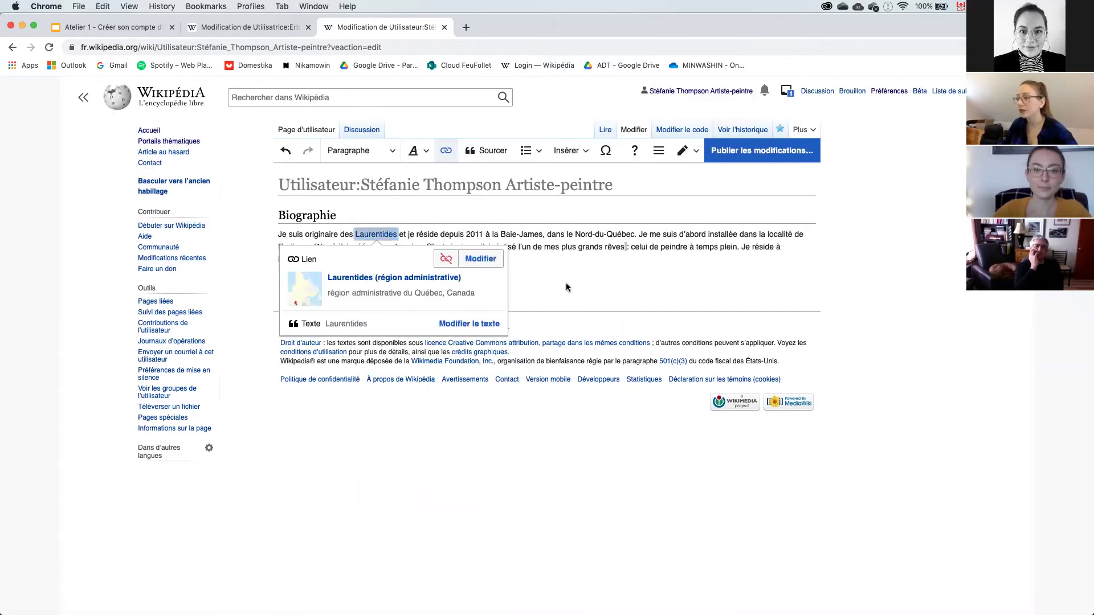
click(517, 242)
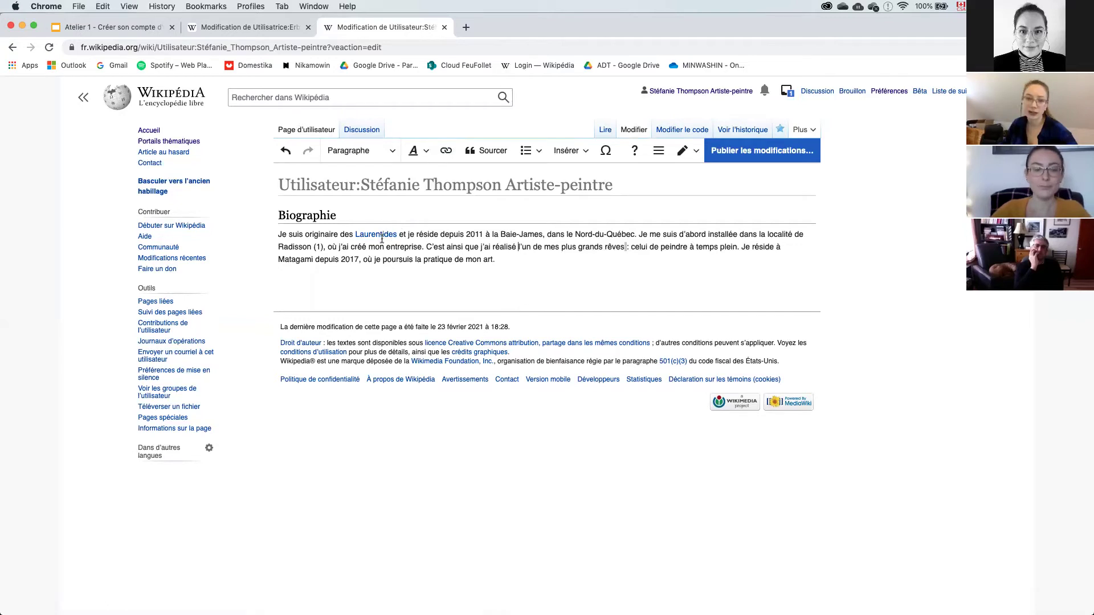
Step: Delete the "(1)" marker following "Radisson" in the biography paragraph
click(323, 249)
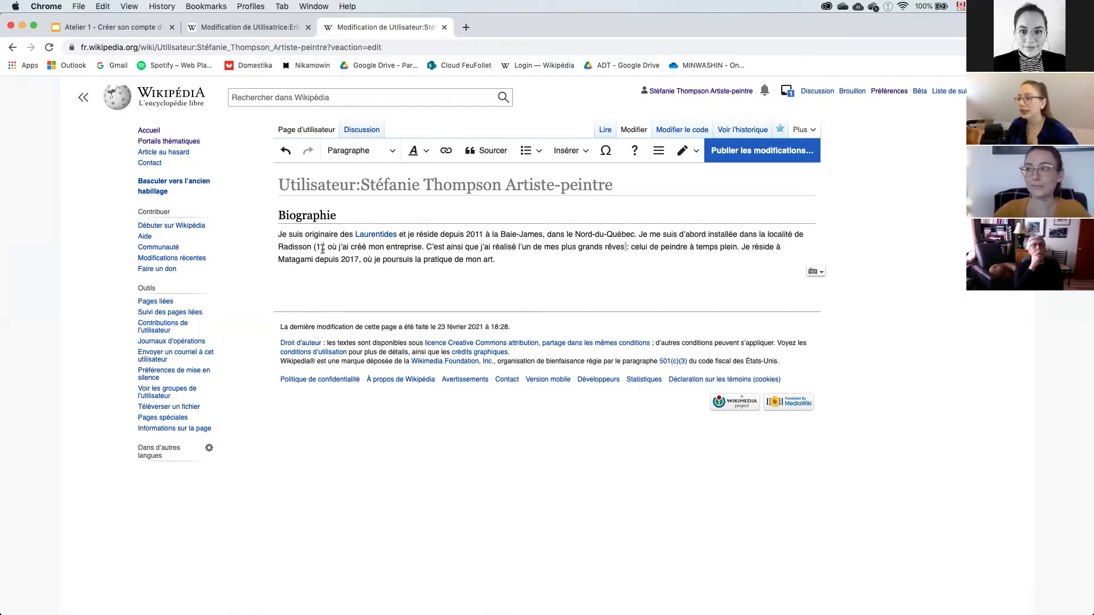
key(BackSpace)
key(BackSpace)
key(BackSpace)
key(BackSpace)
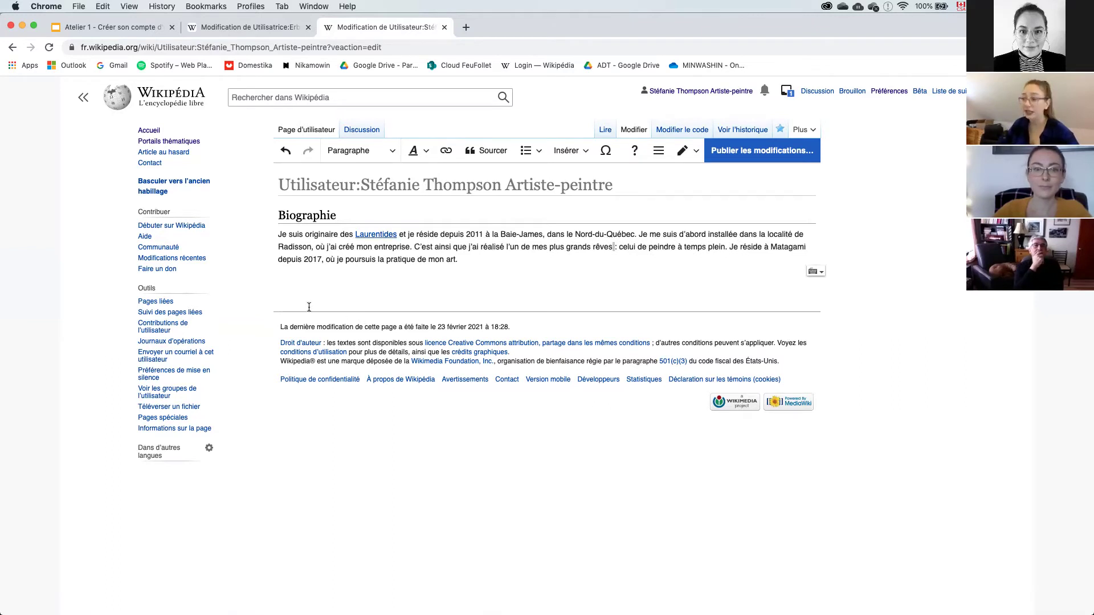
Step: Insert an automatically generated source right after "Radisson", using the URL of the artist's French Wikipedia article
click(485, 149)
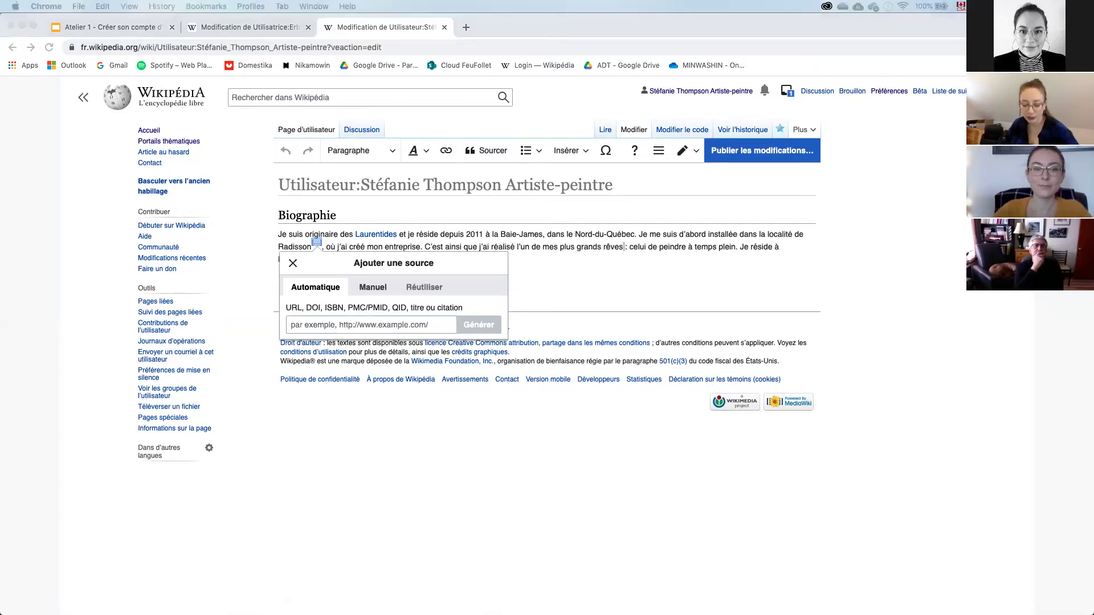
click(305, 329)
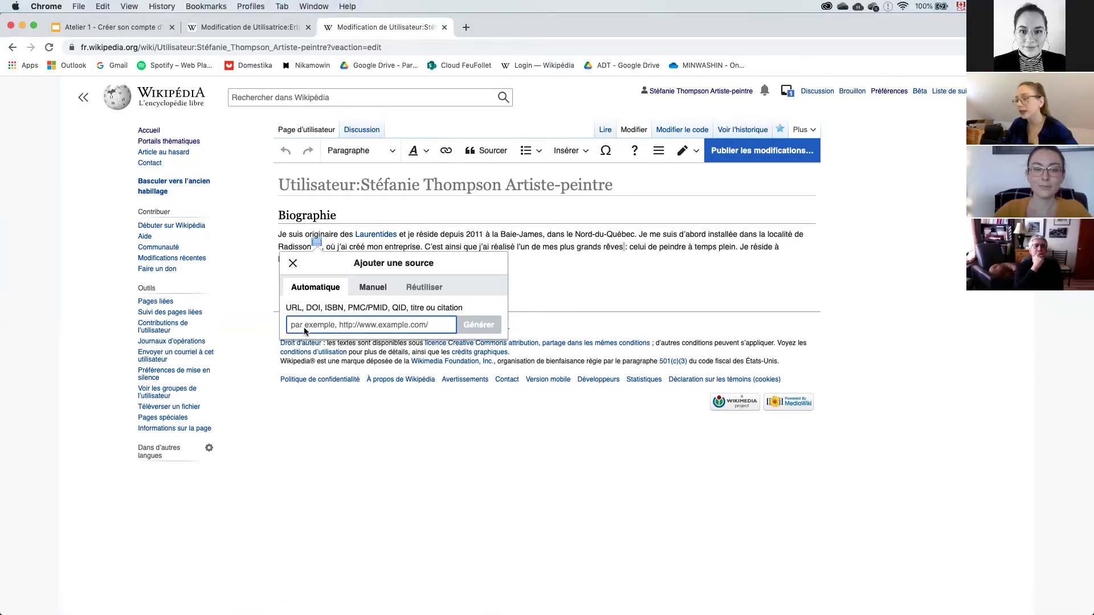
text(https://fr.wikipedia.org/wiki/St%C3%A9fanie_Thompson)
click(478, 324)
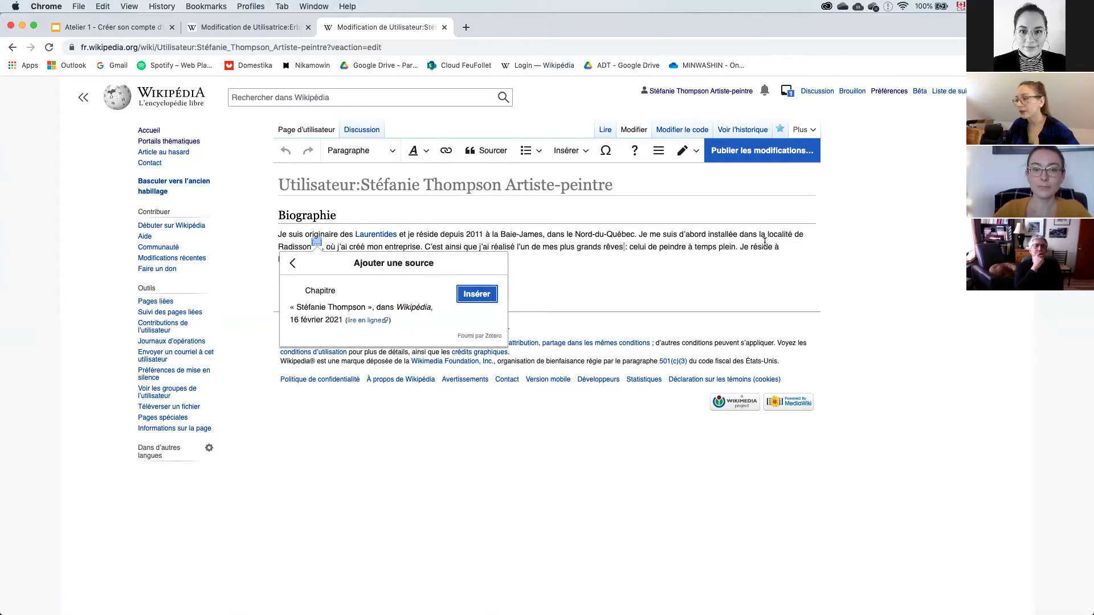
click(488, 291)
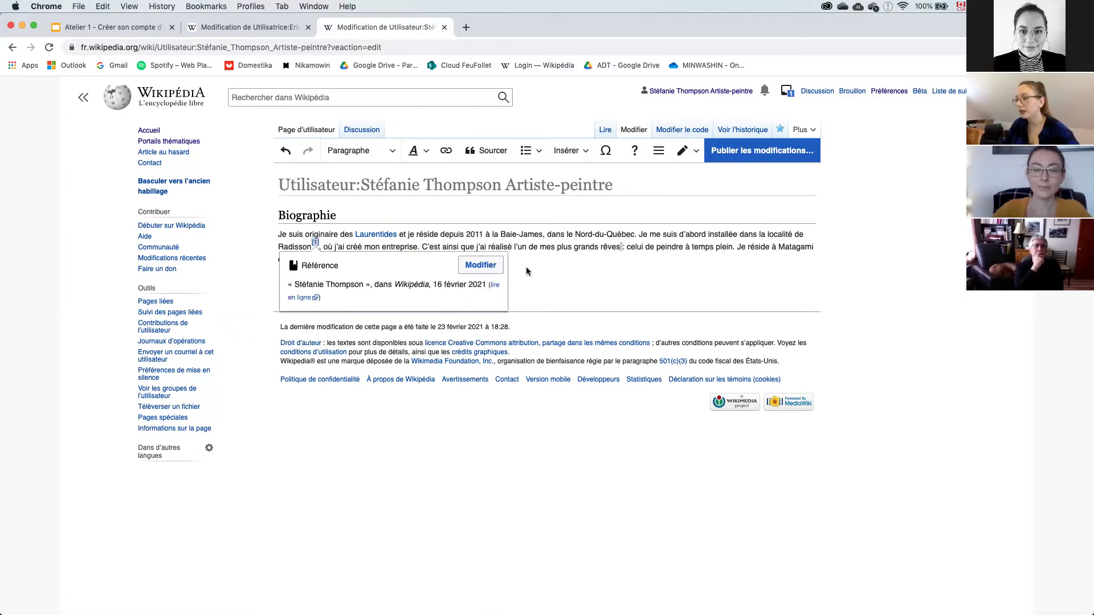
double_click(533, 247)
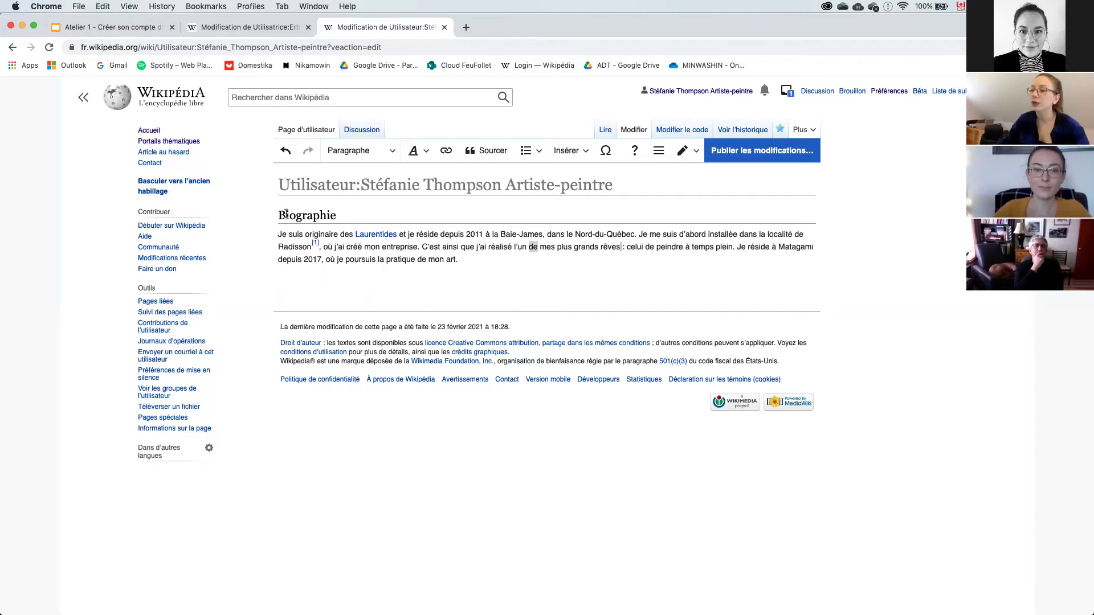
click(243, 26)
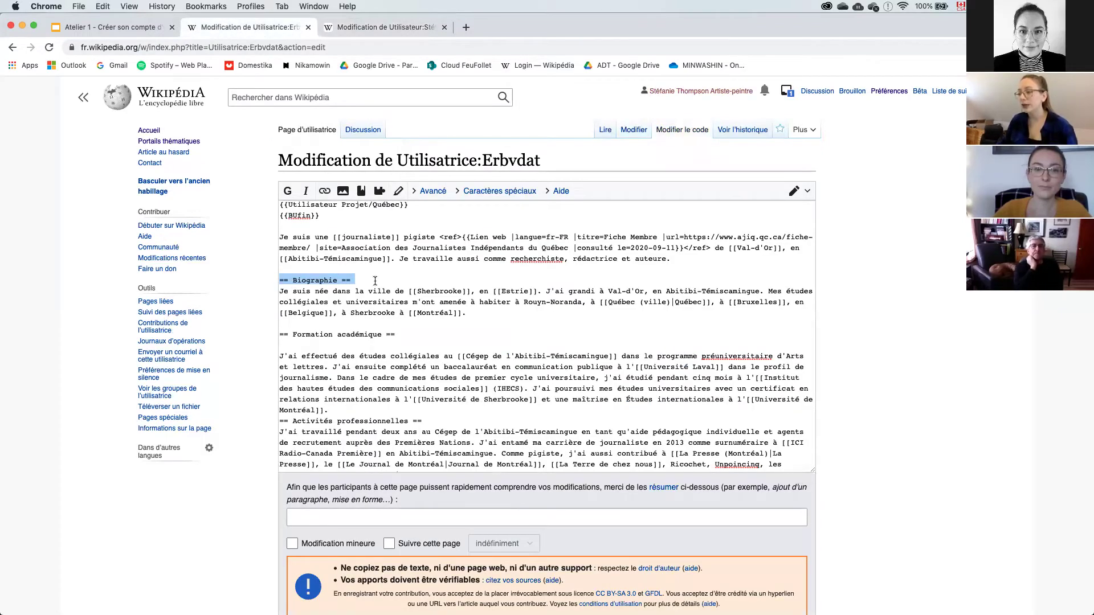
click(334, 31)
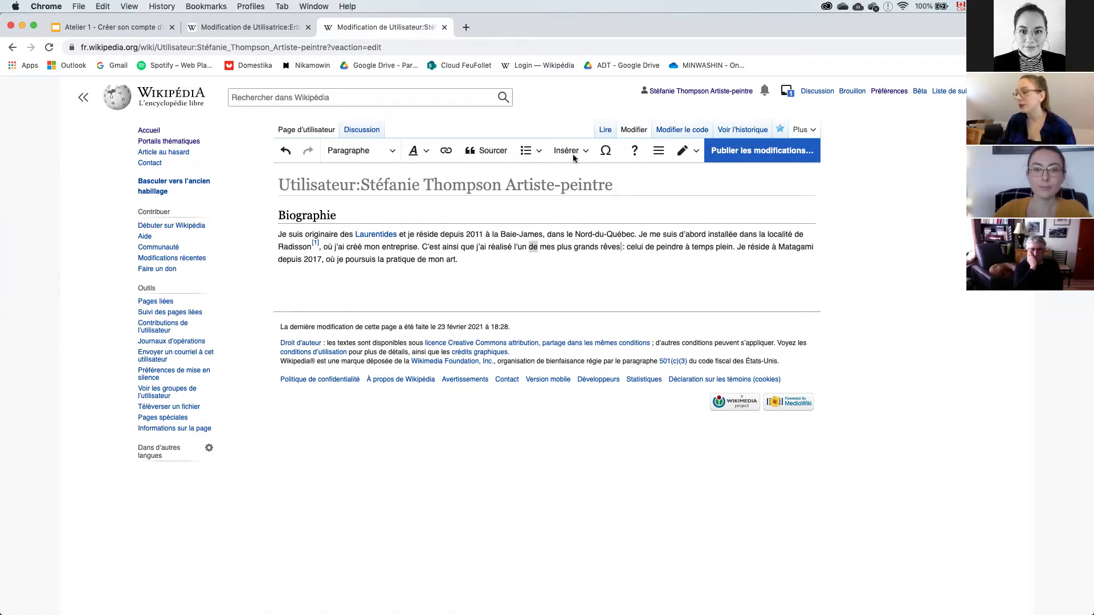
Step: Publish the user page changes with the edit summary "Biographie"
click(751, 154)
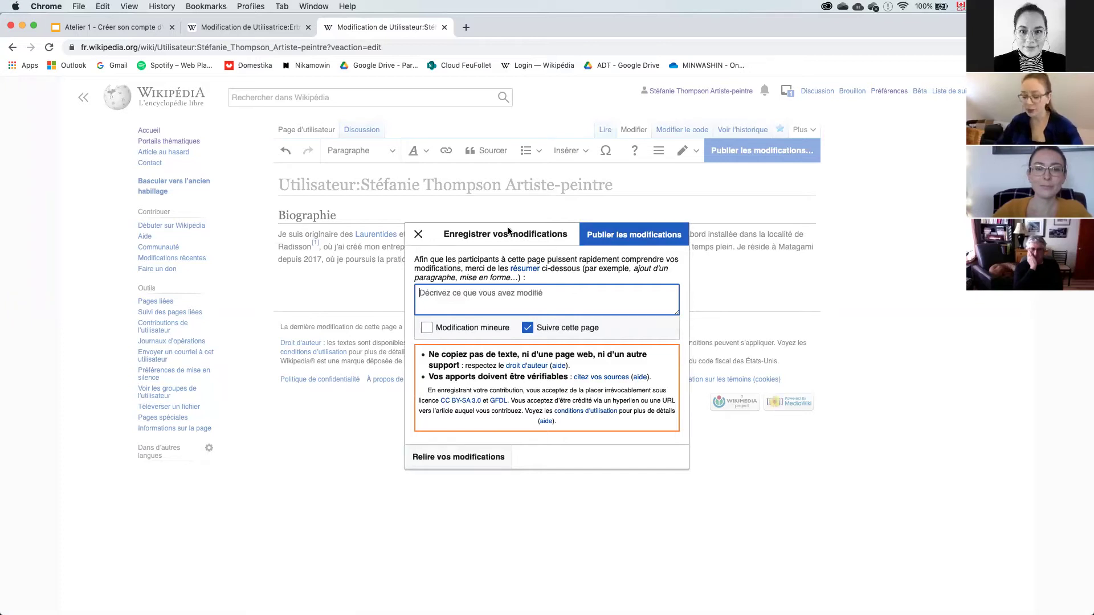
text(Biogra)
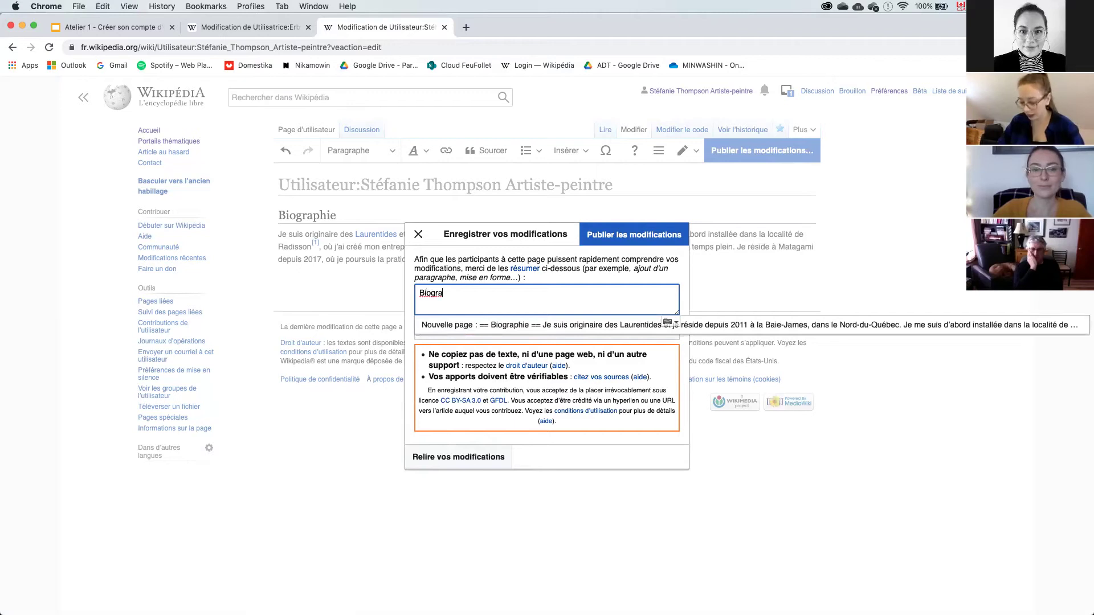
text(phie)
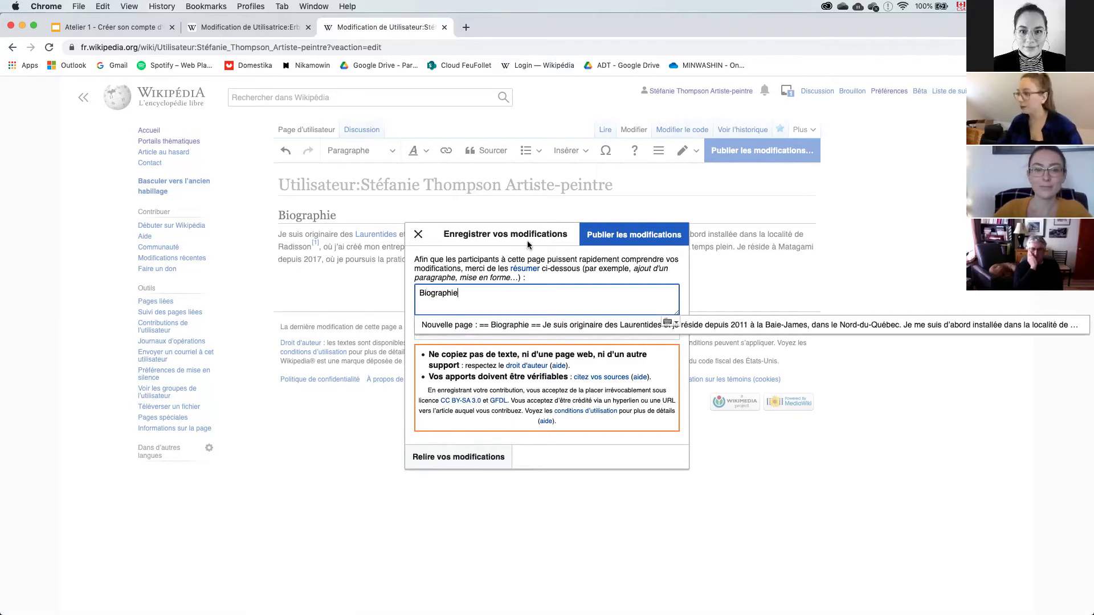
click(599, 234)
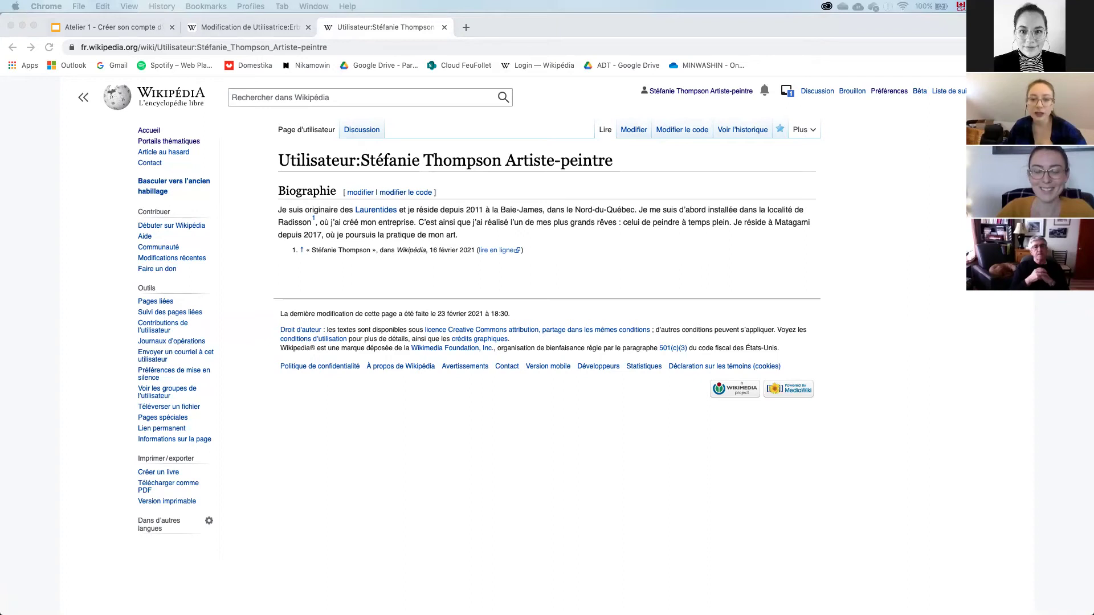
Step: Switch to the "Les codes utiles" slide in Google Slides and compare its userbox codes with the boxes on the example user page
key(ctrl+Up)
key(ctrl+Up)
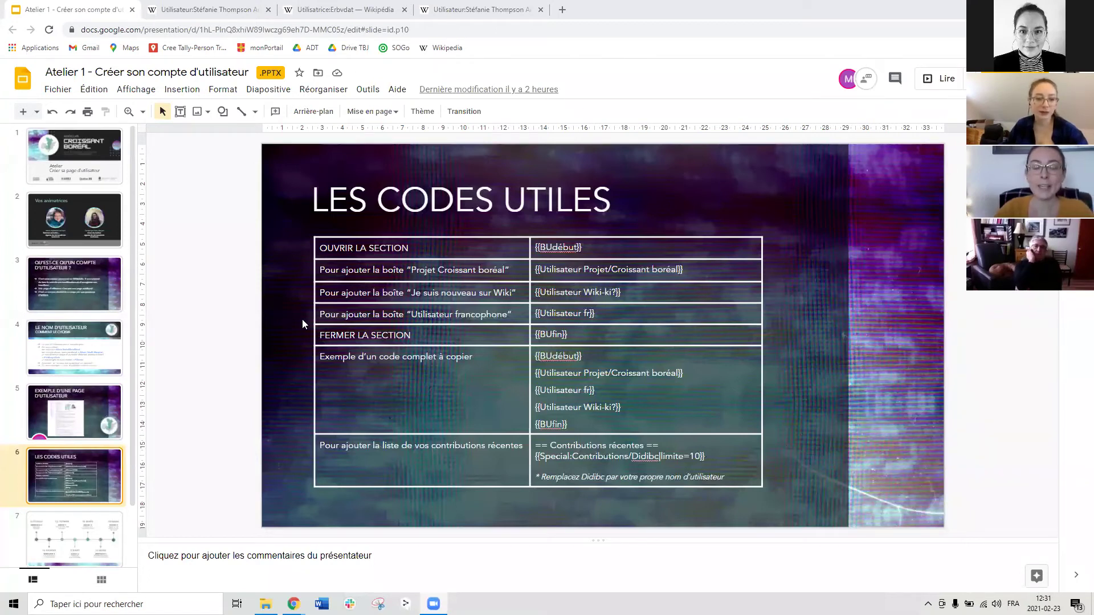
click(949, 77)
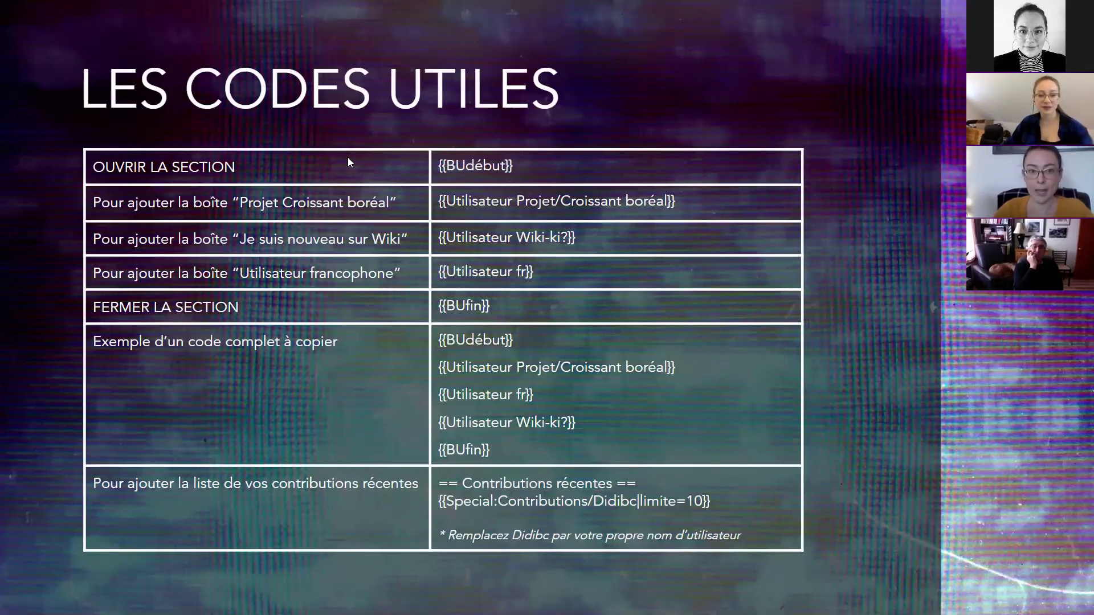
key(Escape)
click(322, 5)
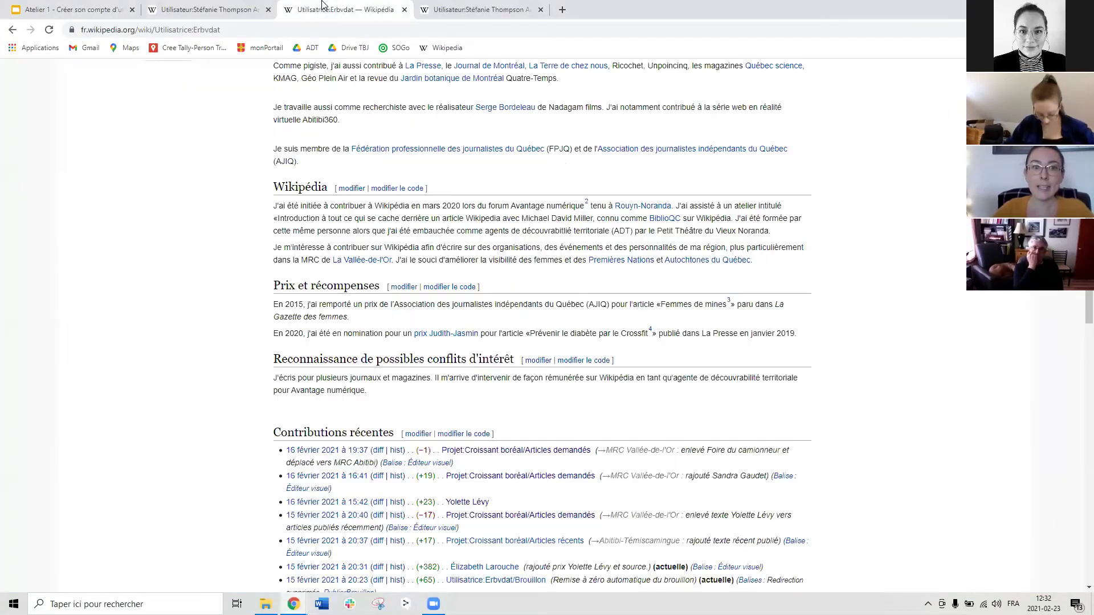
scroll(536, 165, up, 8)
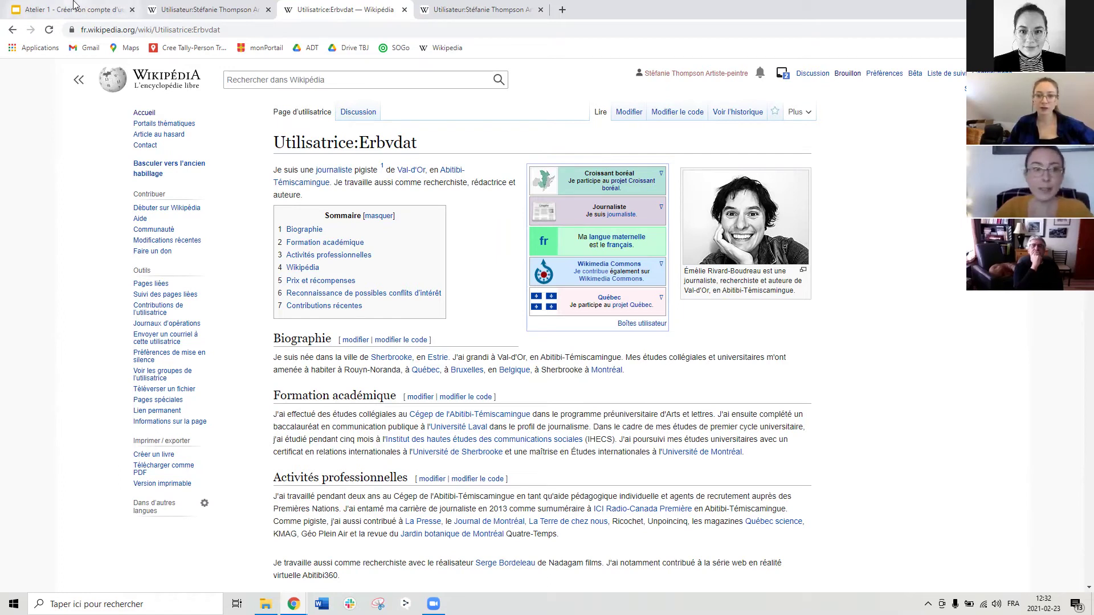
key(ctrl+1)
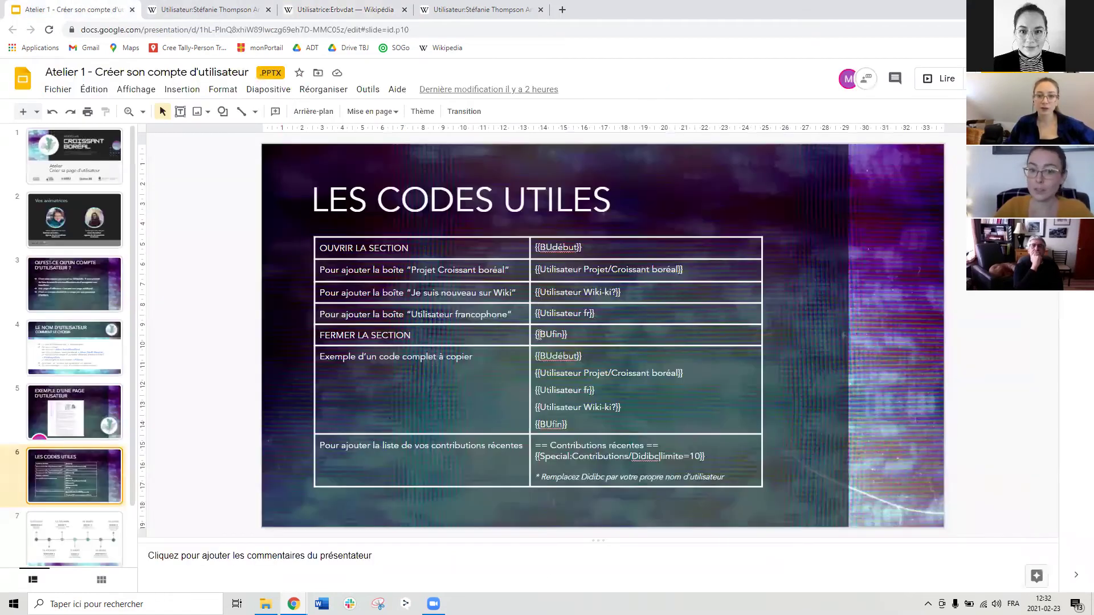
Step: Copy the complete userbox code example, from {{BUdébut}} to {{BUfin}}, from the "Les codes utiles" slide
click(576, 247)
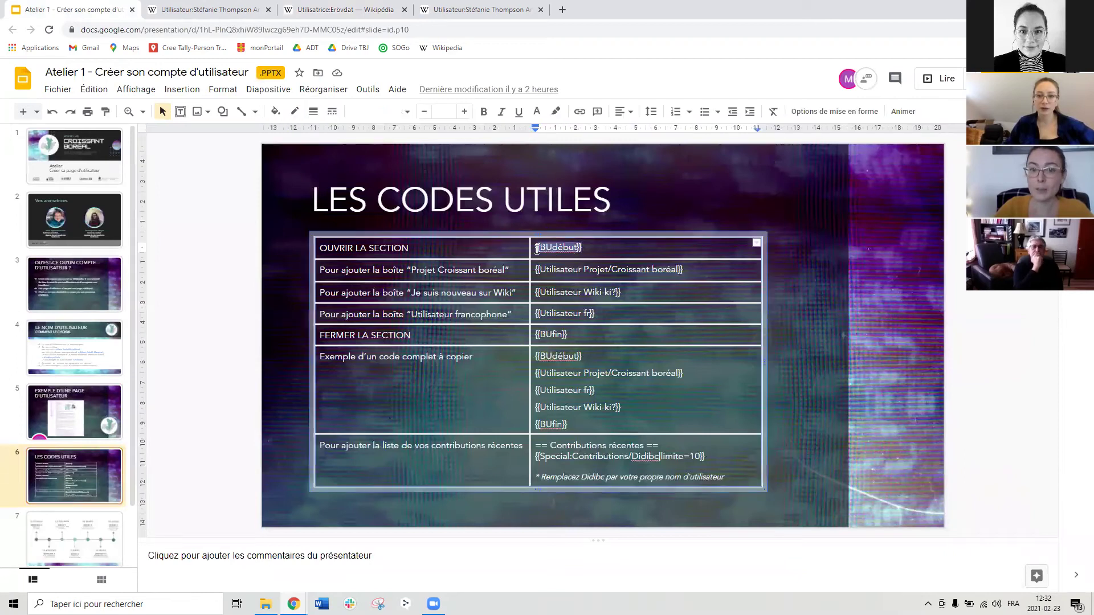
click(565, 333)
drag(564, 333, 538, 333)
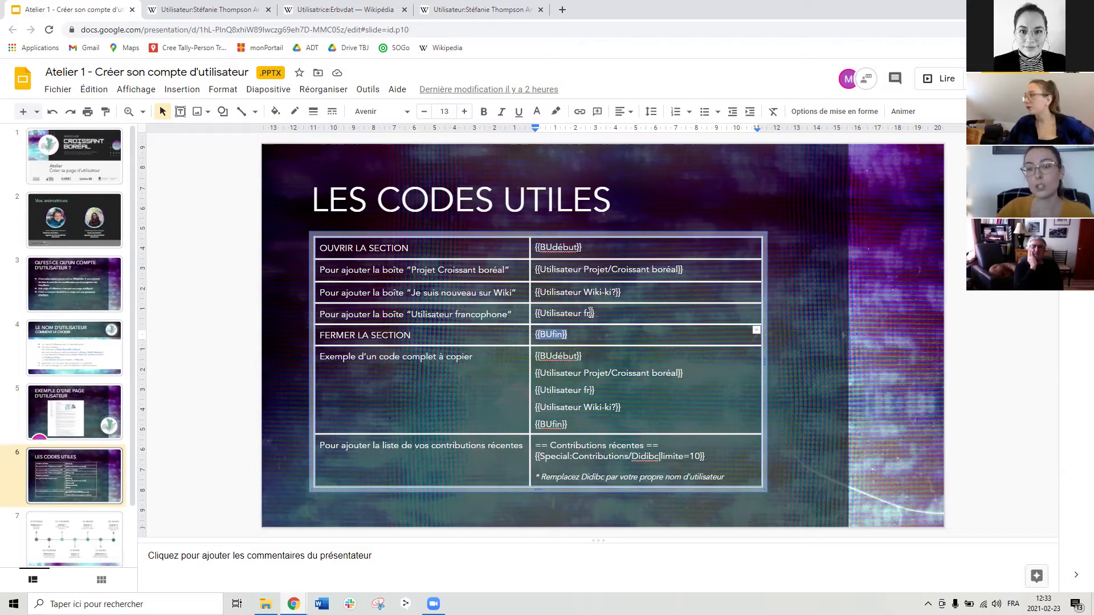
drag(567, 424, 537, 356)
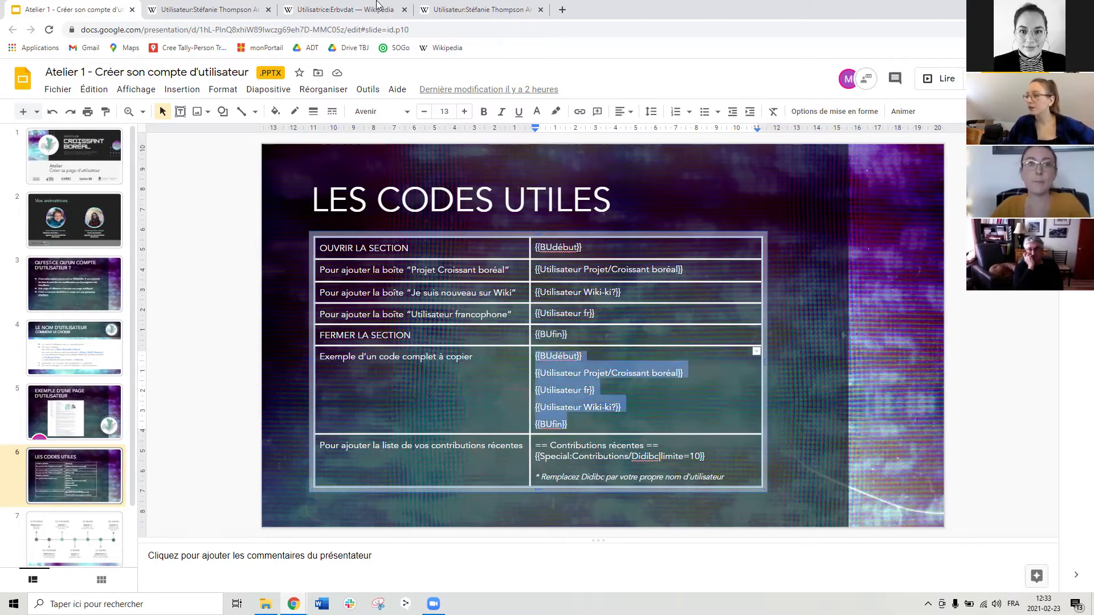
Step: Open the wikicode of the artist's own user page and insert three blank lines above the "== Biographie ==" heading
click(224, 8)
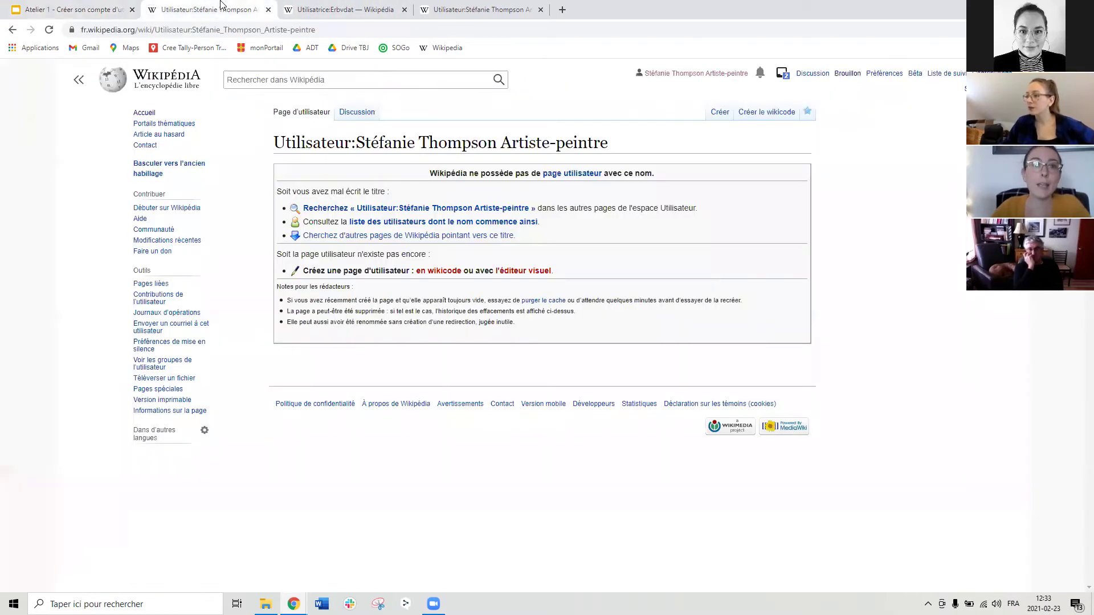
click(673, 80)
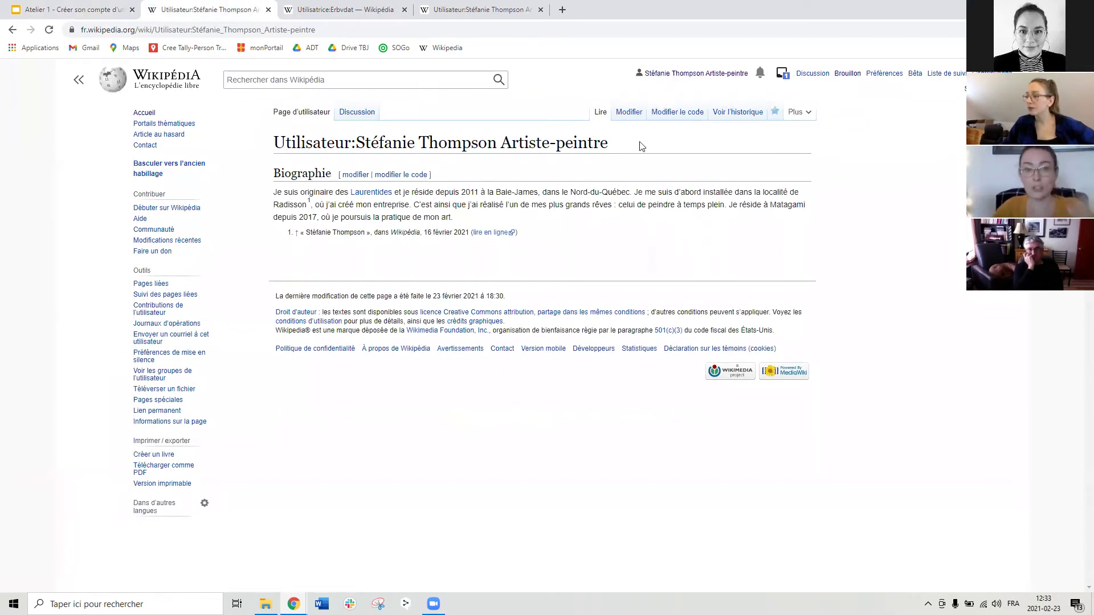
click(689, 114)
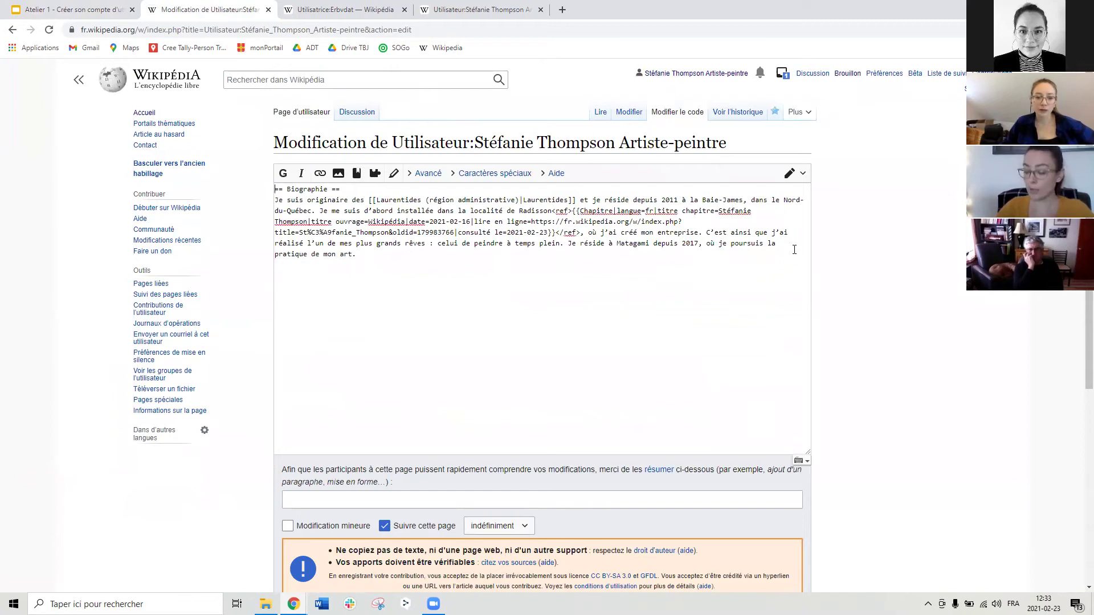
key(Return)
key(Return)
key(Return)
key(Up)
key(Up)
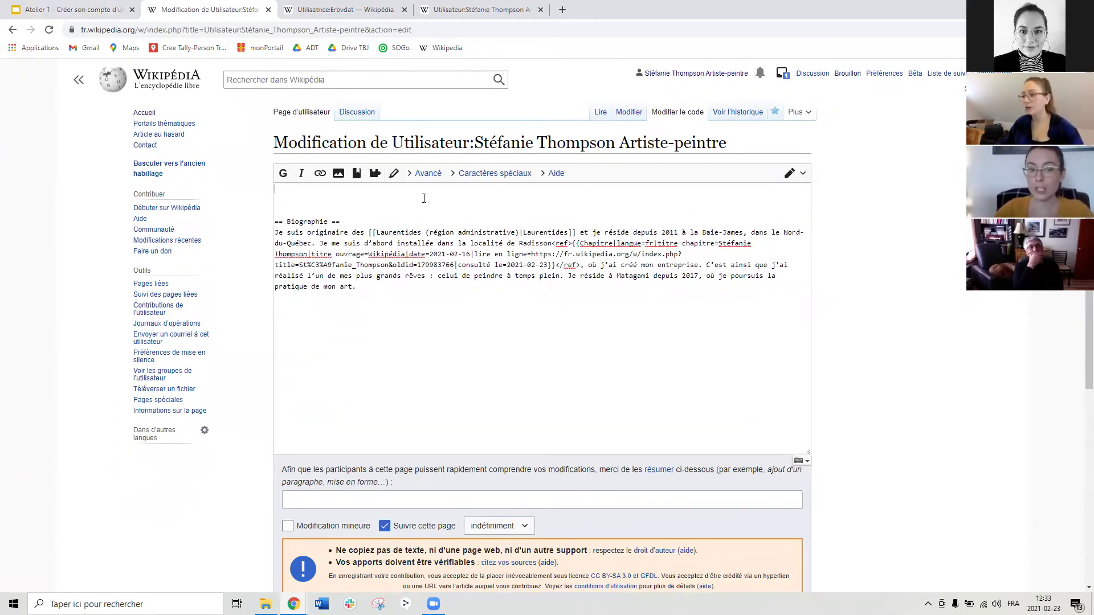
Step: Paste the {{BUdébut}} to {{BUfin}} block with the Projet/Croissant boréal, fr and Wiki-ki? userboxes above the Biographie heading, and remove one surplus blank line
click(289, 193)
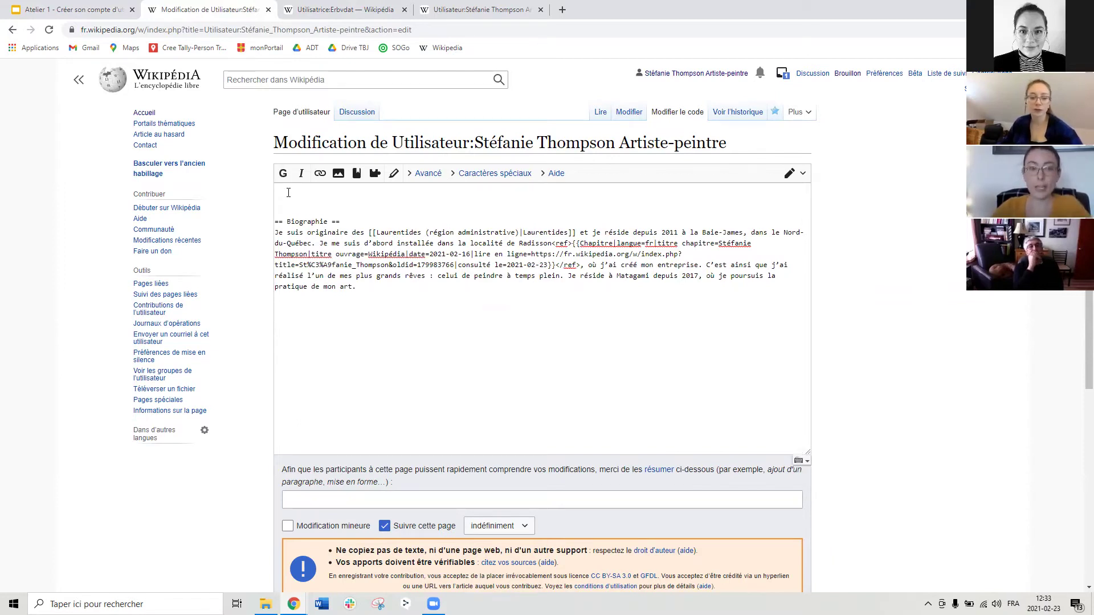
text({{BUdébut}} {{Utilisateur Projet/Croissant boréal}} {{Utilisateur fr}} {{Utilisateur Wiki-ki?}} {{BUfin}})
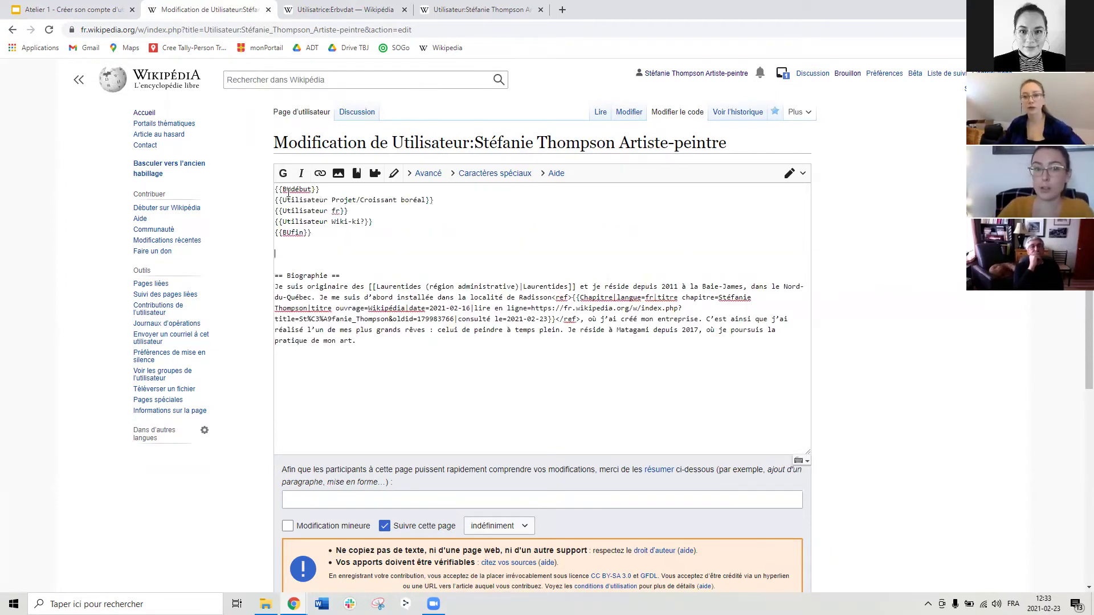
key(Delete)
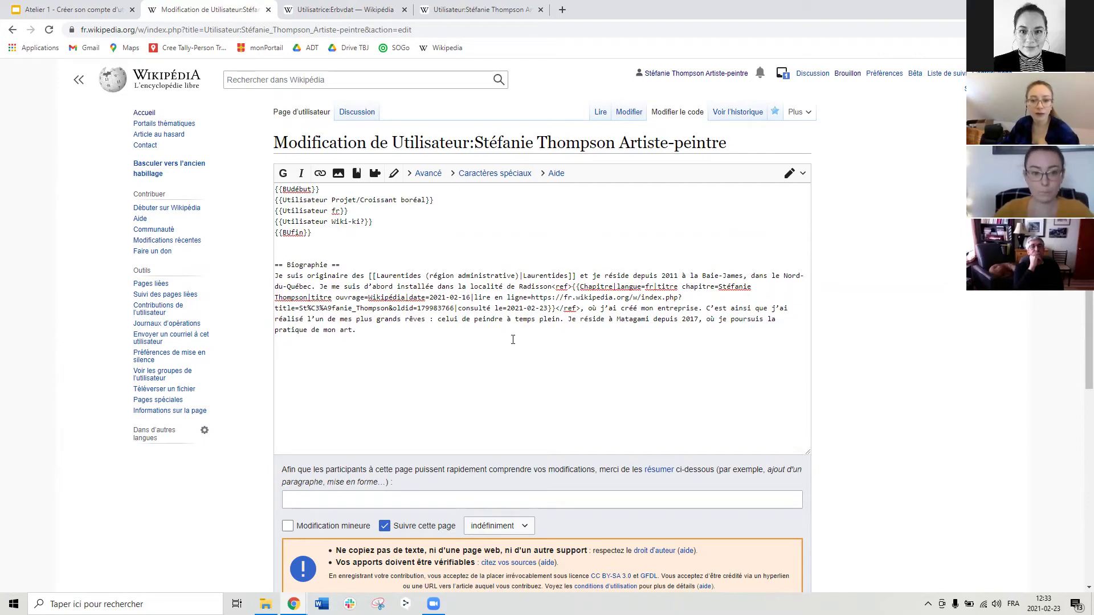
scroll(522, 403, down, 2)
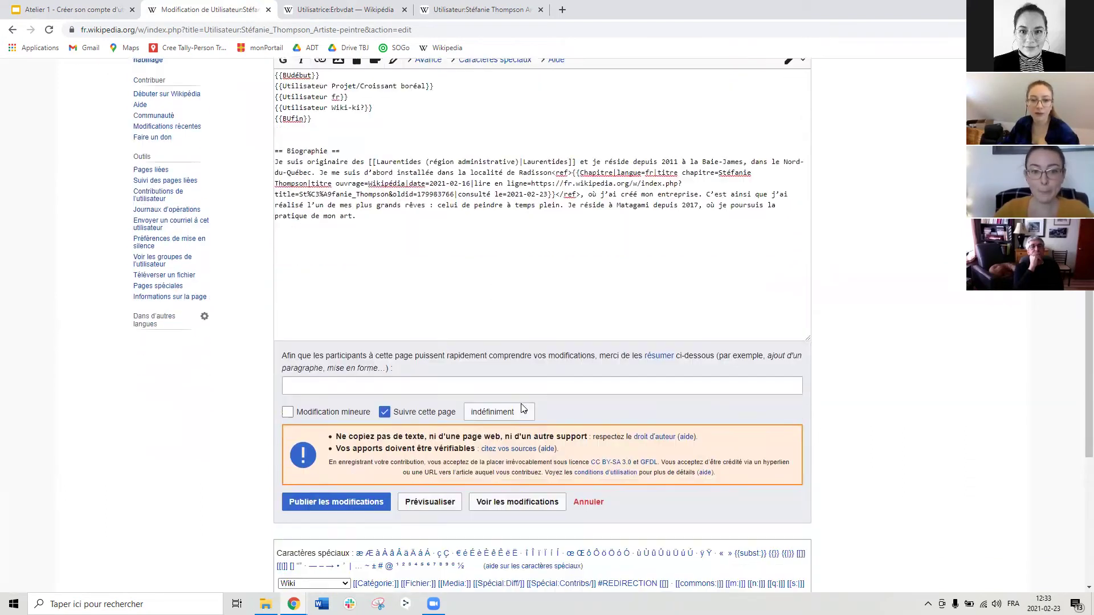
Step: Preview the user page with the added userboxes above the Biographie section and publish the changes
click(435, 509)
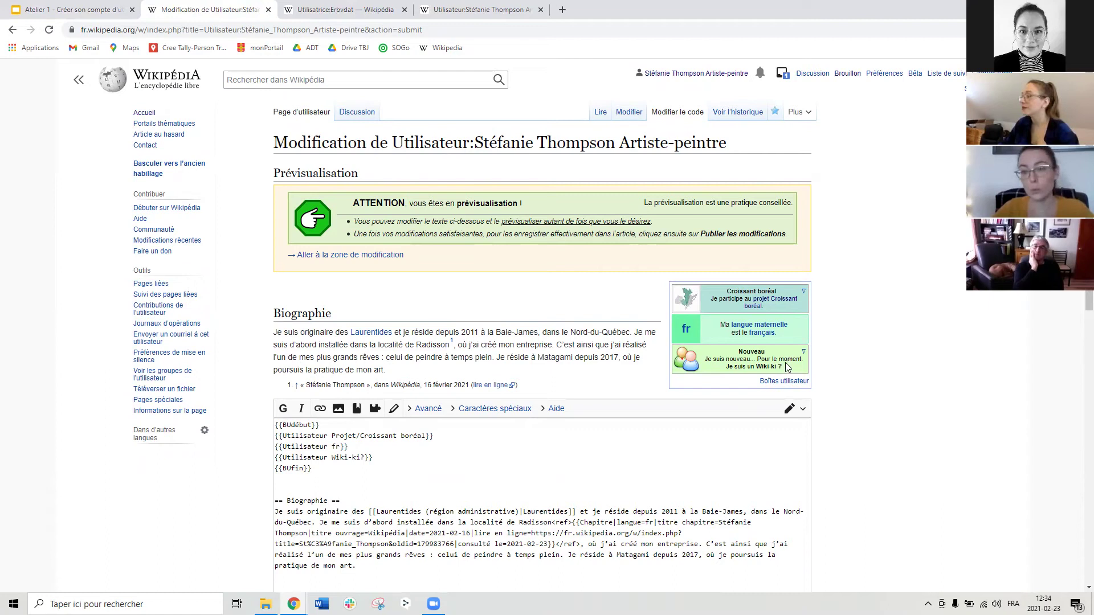
scroll(535, 381, down, 2)
scroll(535, 382, down, 4)
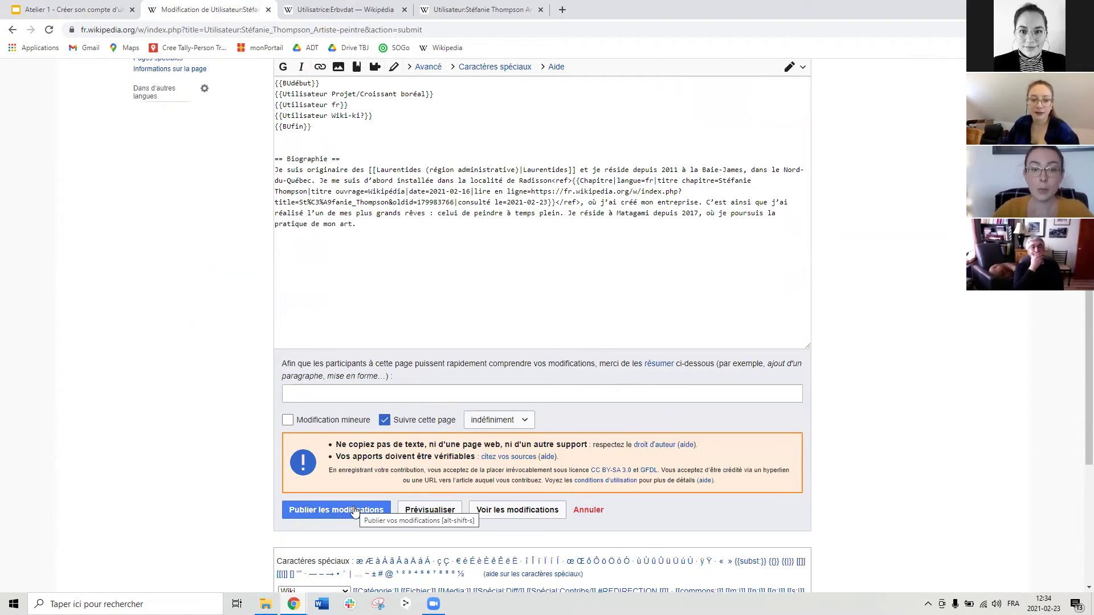
click(354, 511)
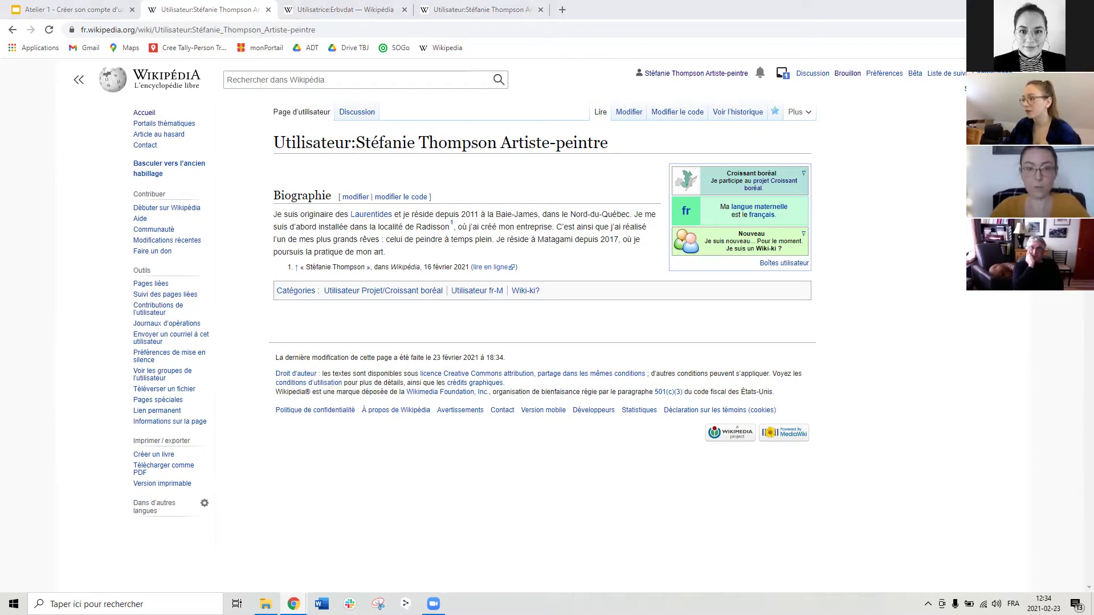
Step: Reopen the page's wikicode and add a "== Contributions récentes ==" section below the biography, with a Special:Contributions template containing a sample username and limite=10
click(685, 115)
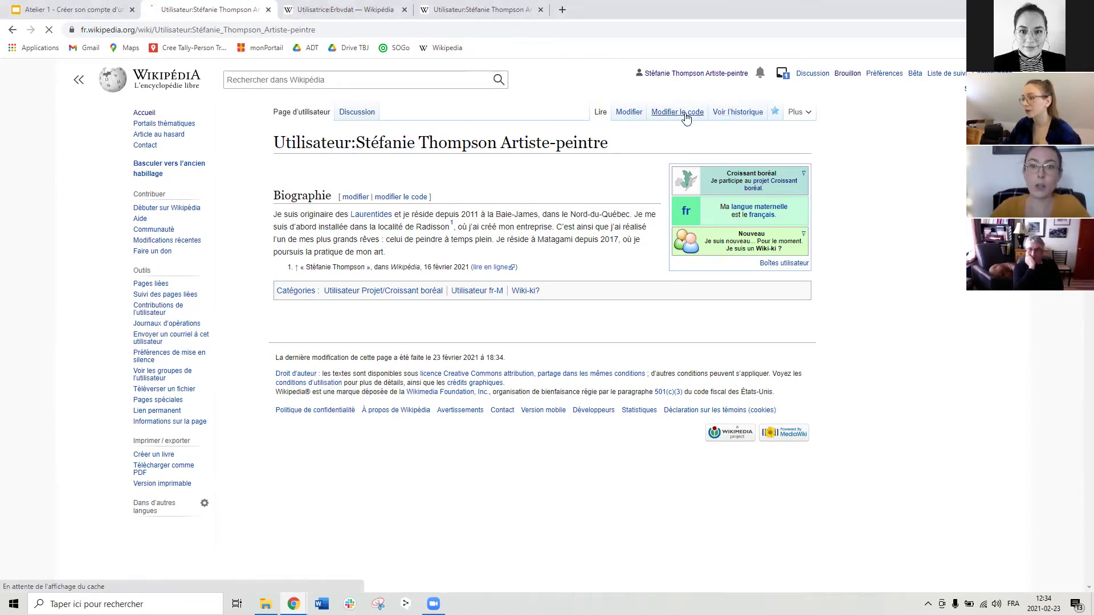
click(471, 338)
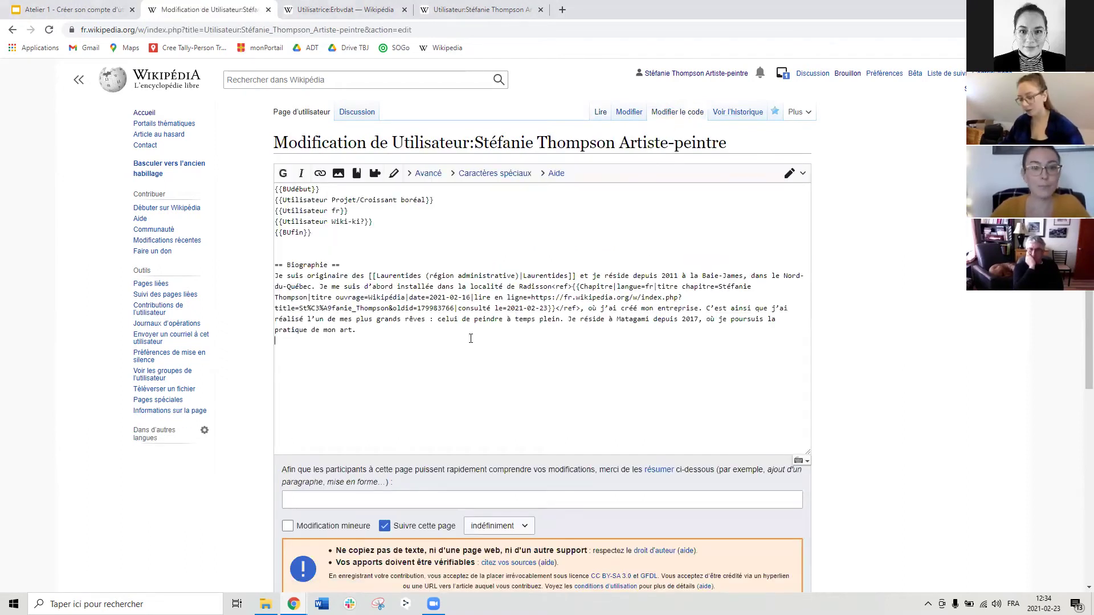
text(== Contributions récentes == {{Special:Contributions/Didibc|limite=10}})
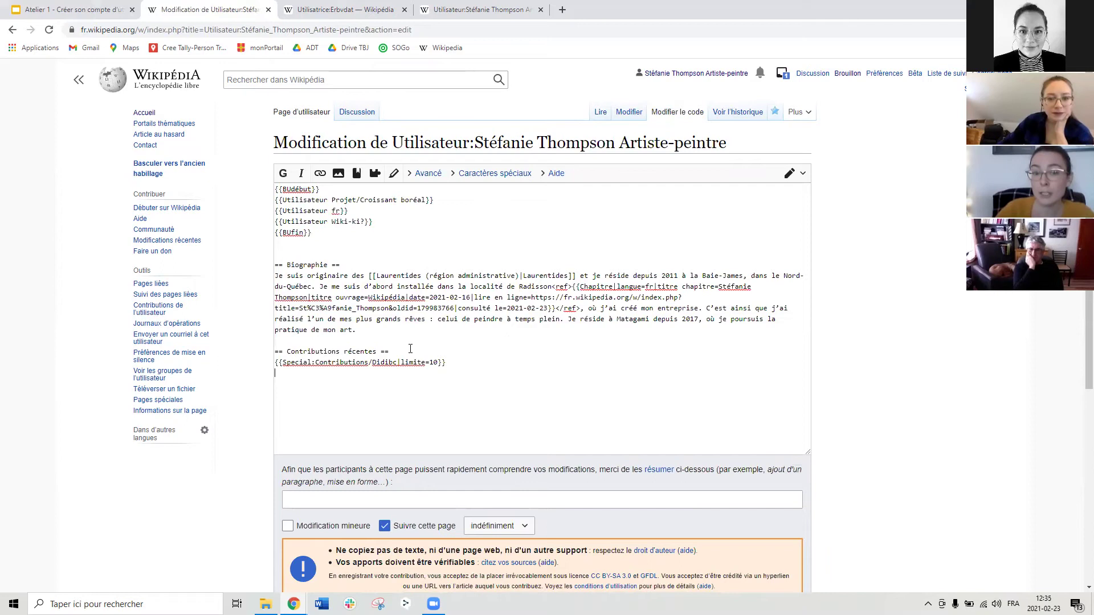
drag(406, 350, 272, 358)
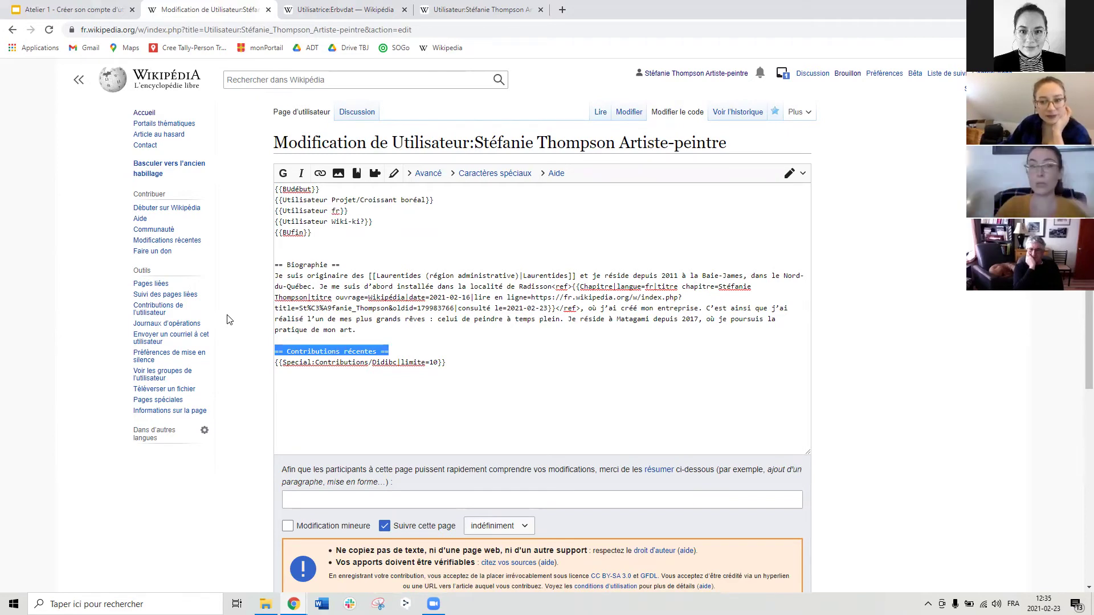
click(402, 349)
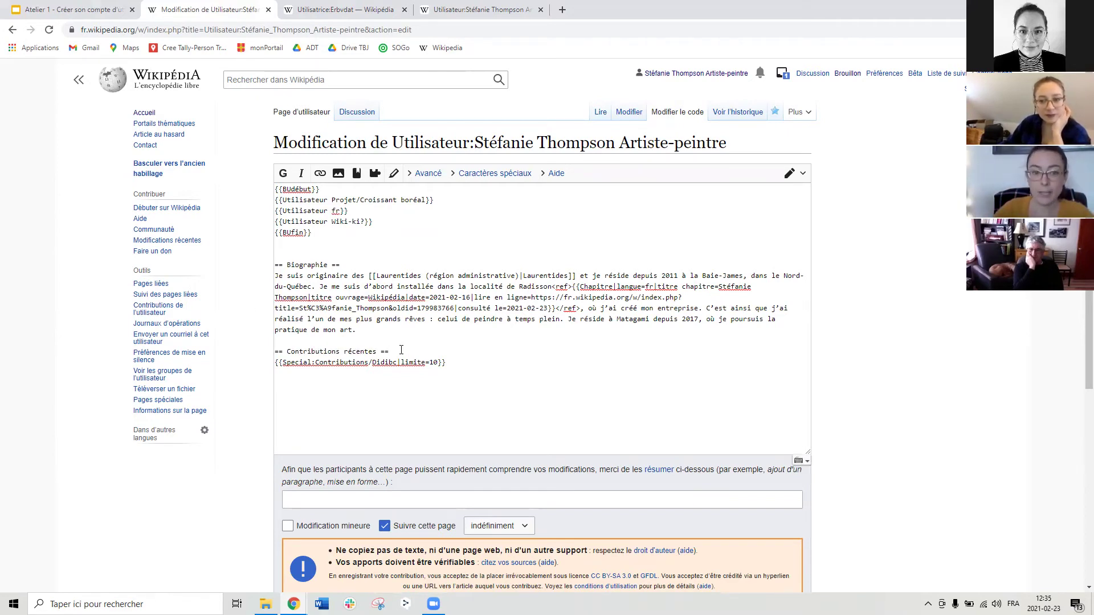
drag(278, 363, 376, 369)
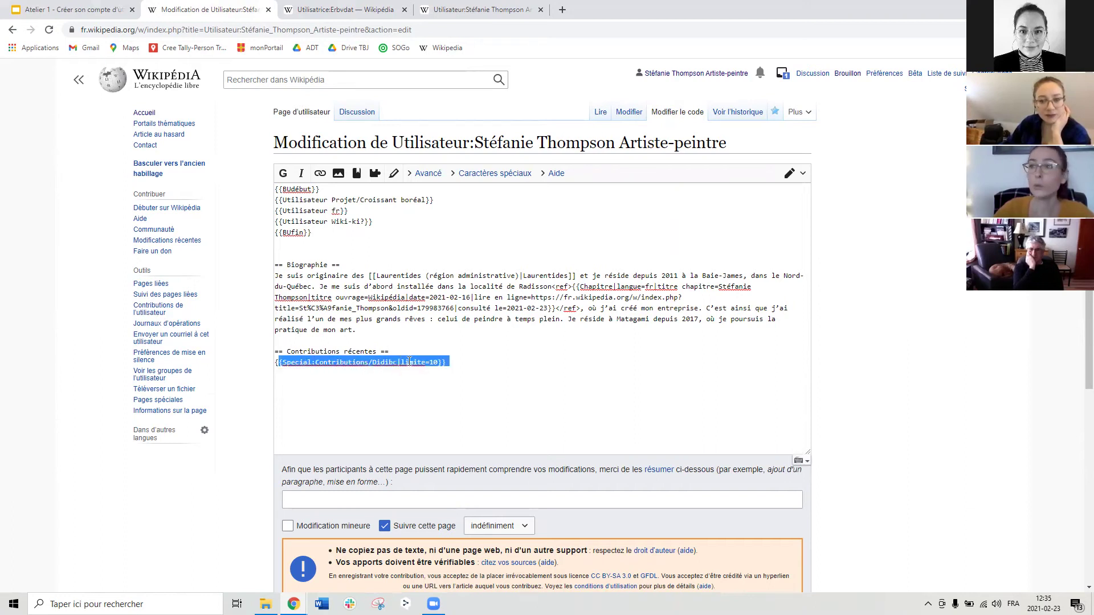
click(402, 362)
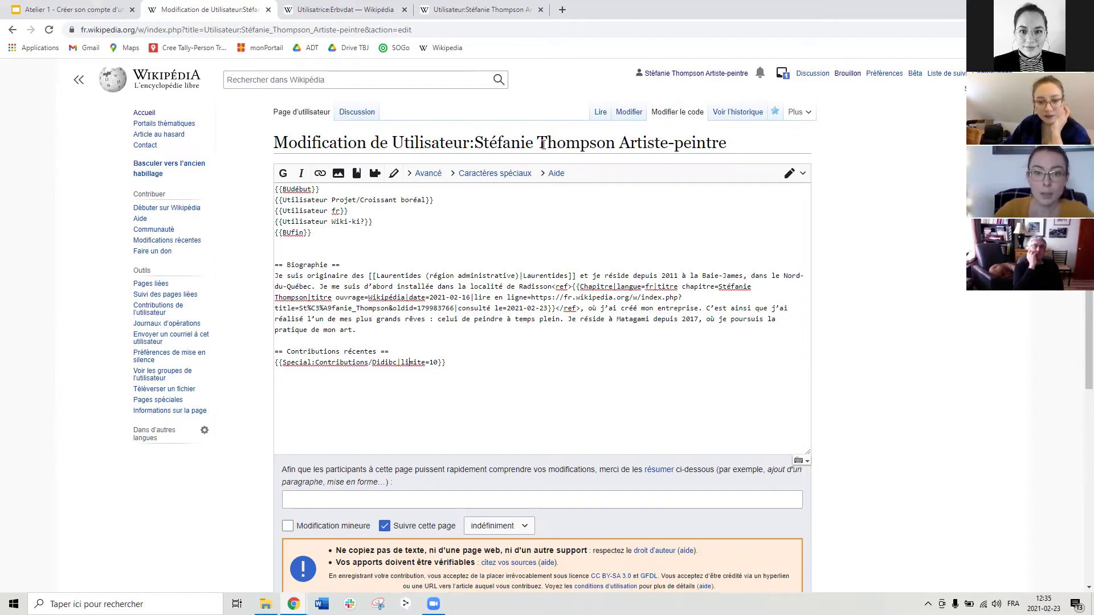
Step: Copy the account's username from the page title and select the sample username in the Special:Contributions template
drag(474, 142, 721, 148)
key(ctrl+c)
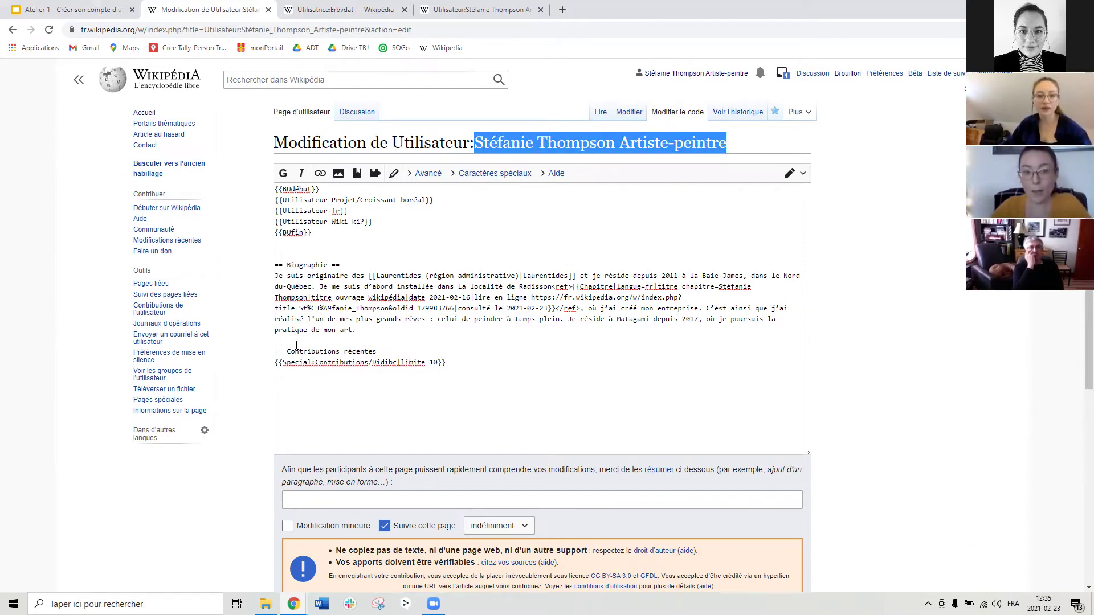
click(363, 359)
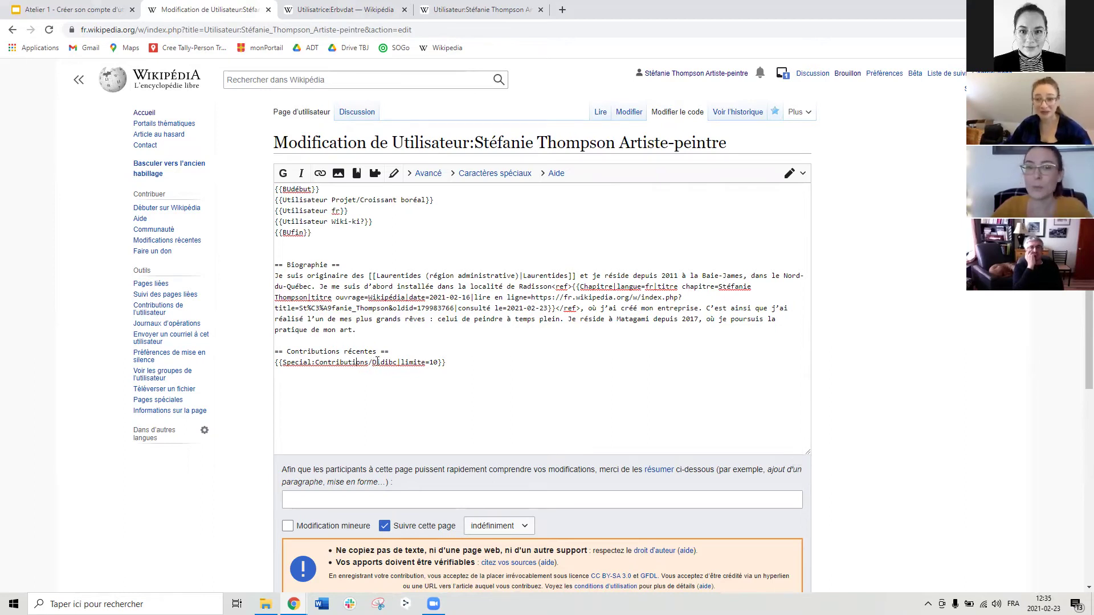
drag(374, 363, 395, 357)
Step: Preview the page and examine the list of edits generated under Contributions récentes for the sample username
scroll(396, 359, down, 3)
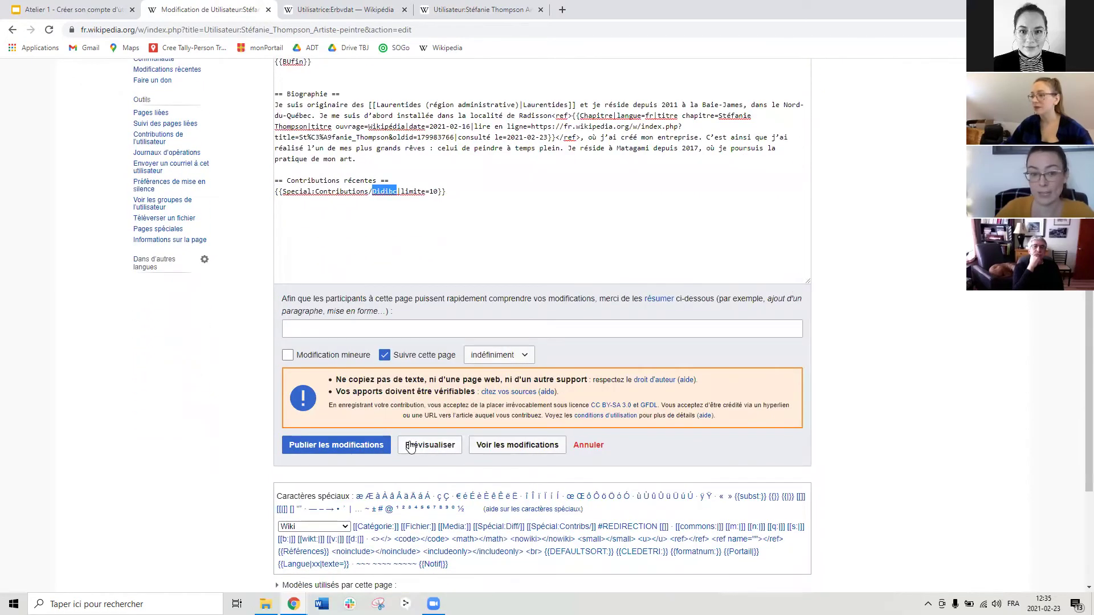
click(411, 448)
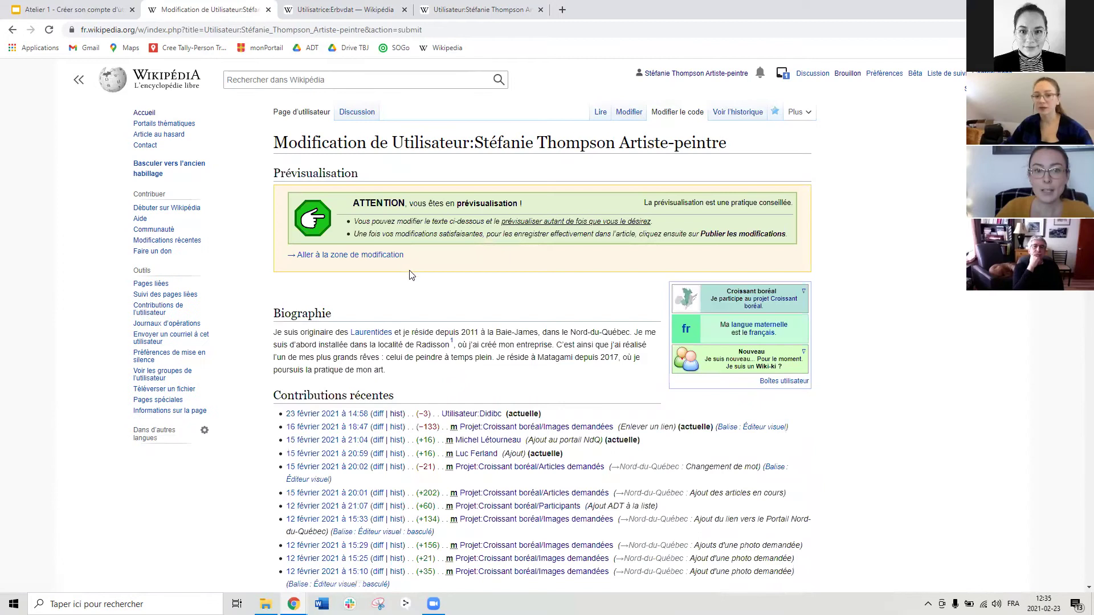
scroll(342, 269, down, 1)
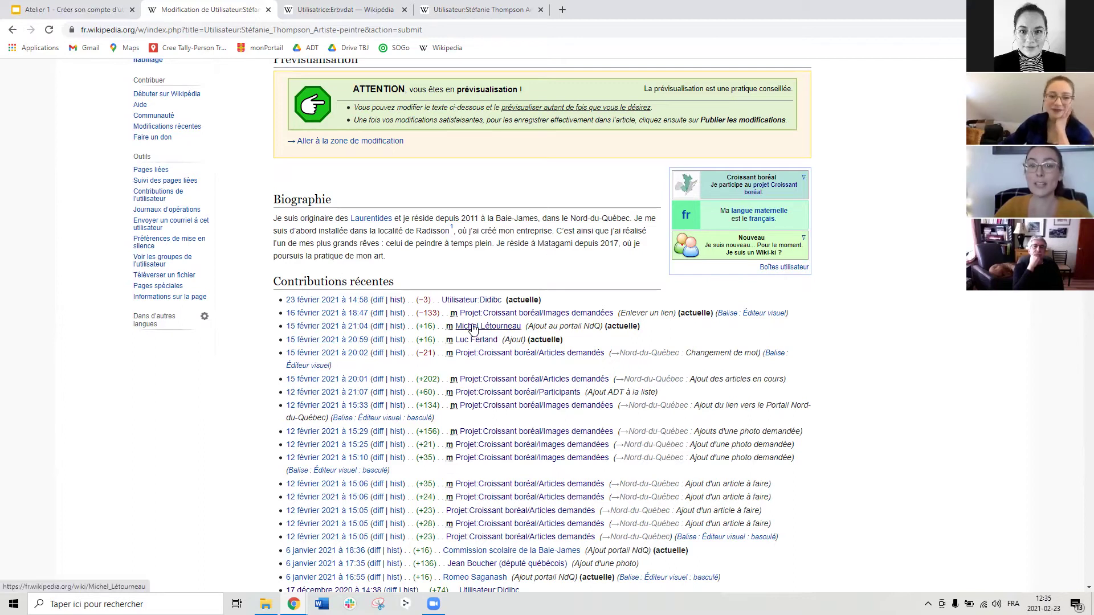
scroll(628, 406, down, 10)
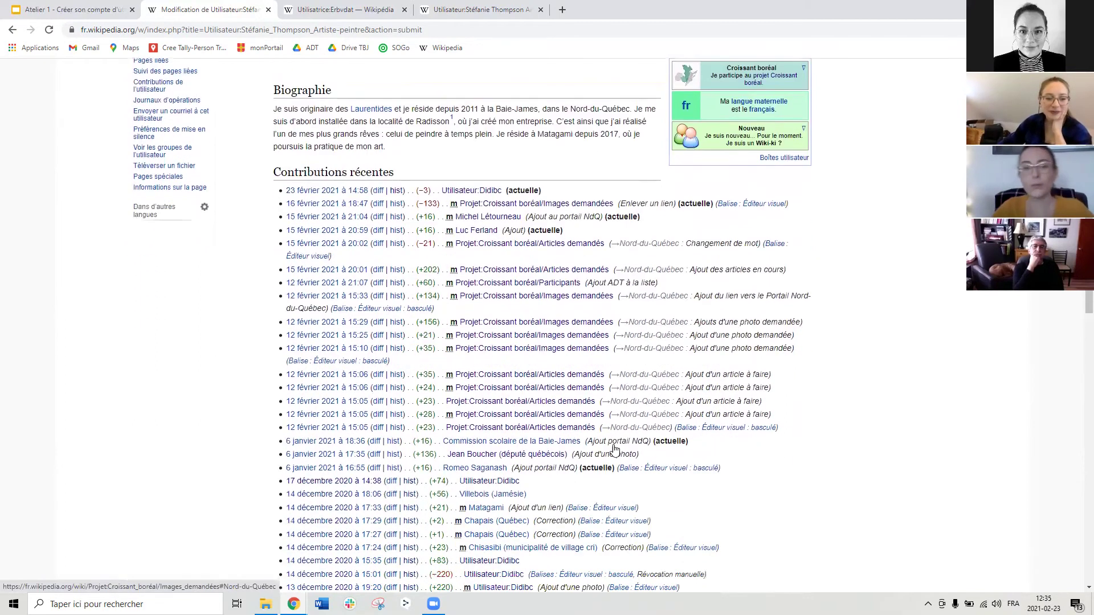
Step: Replace the sample username in the Special:Contributions template with the copied account username
drag(372, 367, 394, 370)
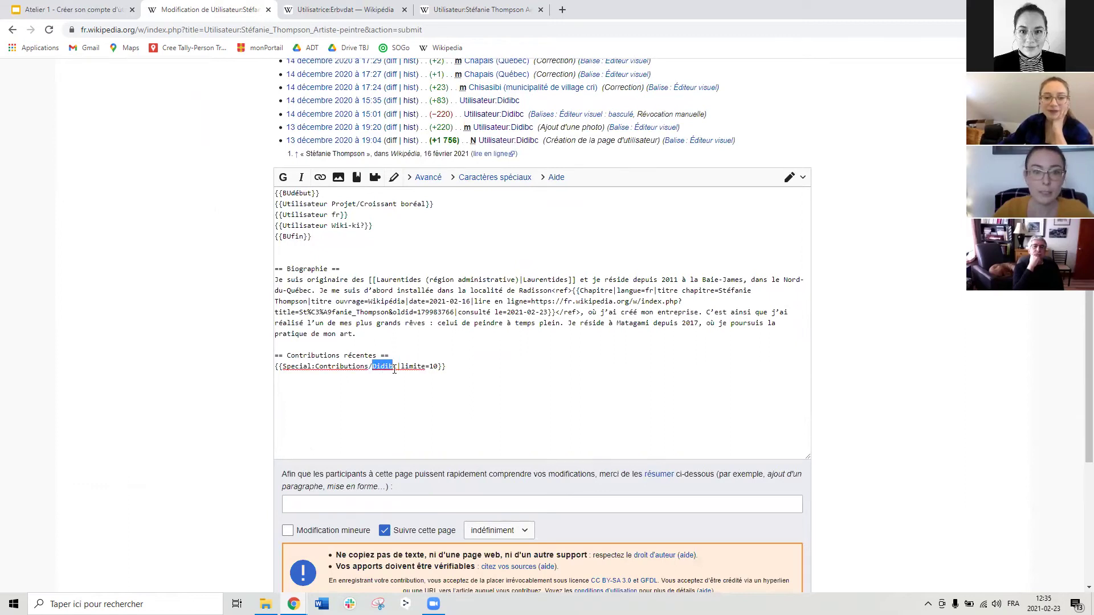
click(373, 368)
double_click(380, 369)
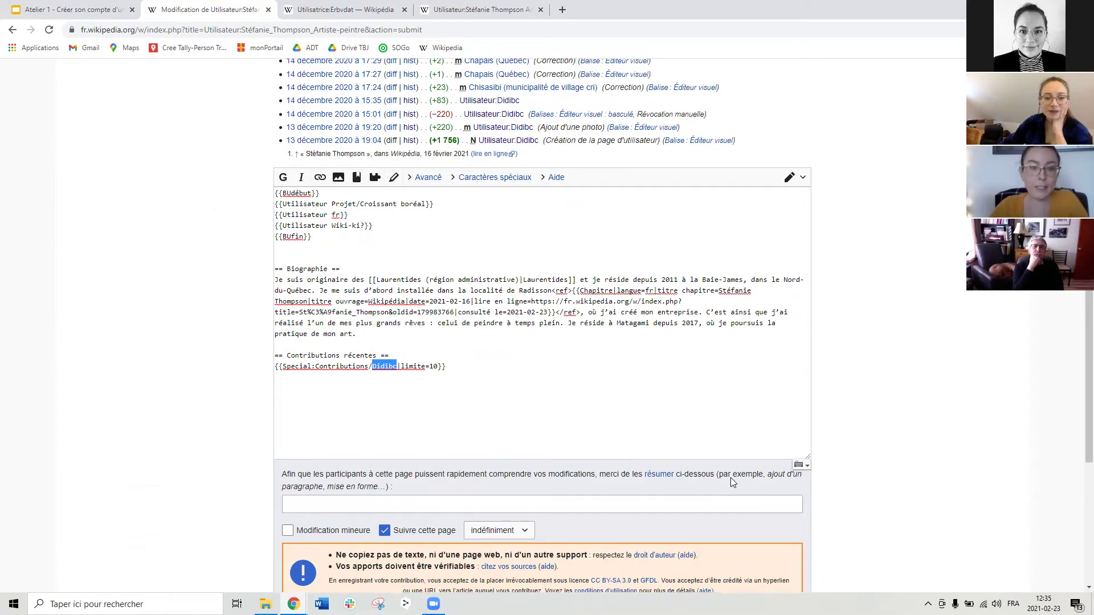
key(ctrl+v)
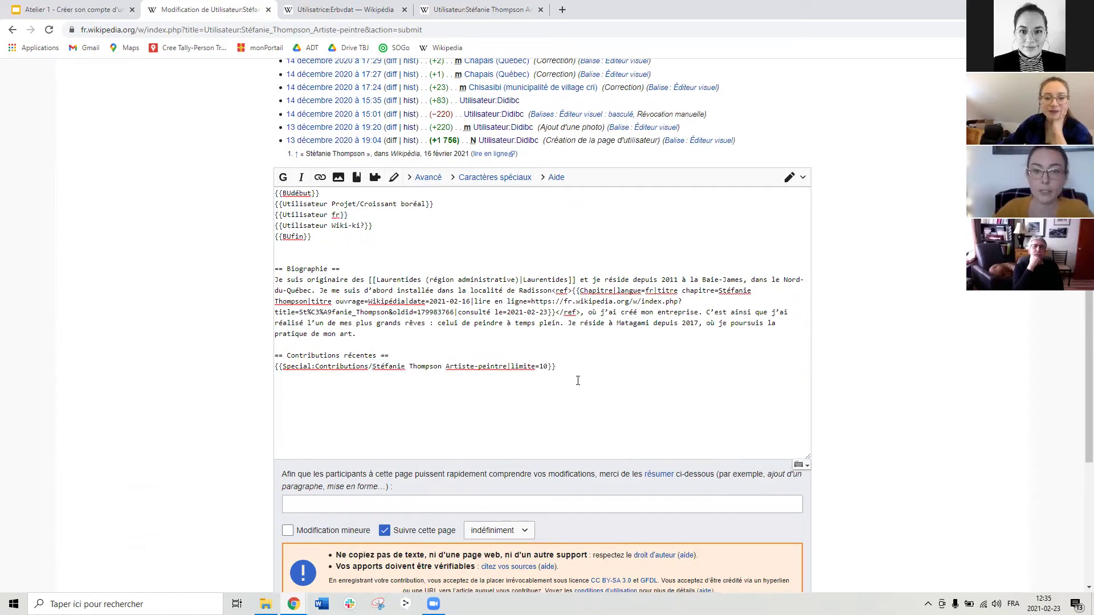
drag(512, 367, 548, 369)
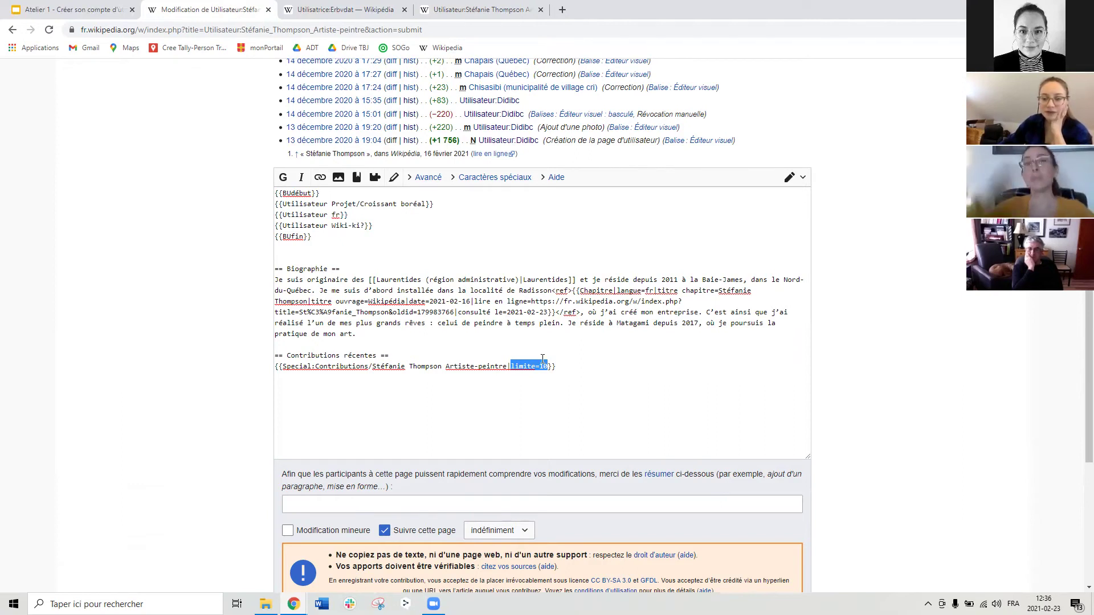
click(601, 383)
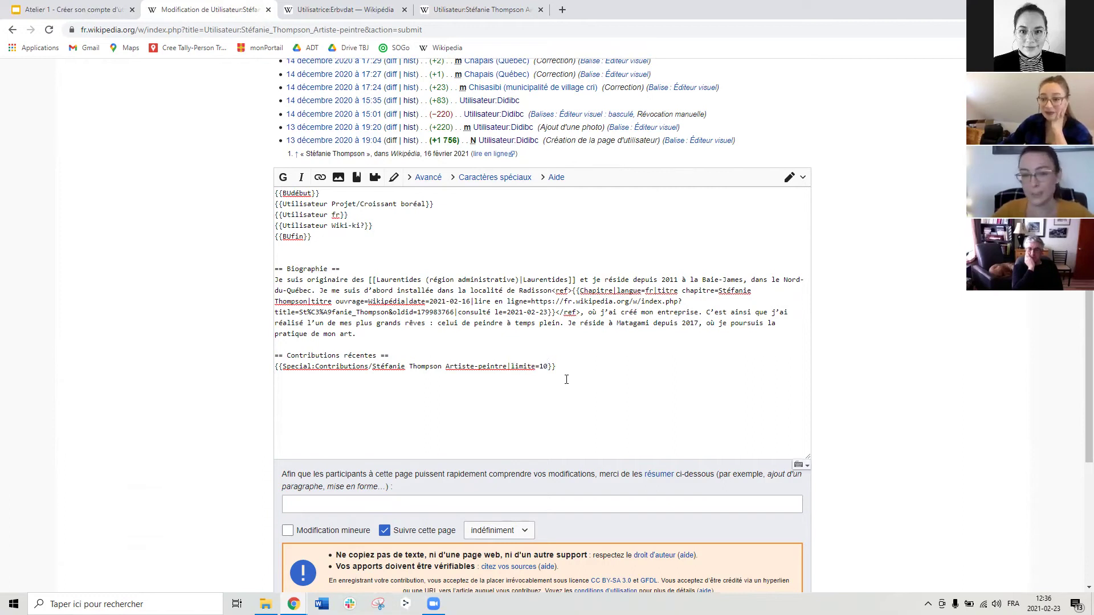
drag(558, 368, 512, 369)
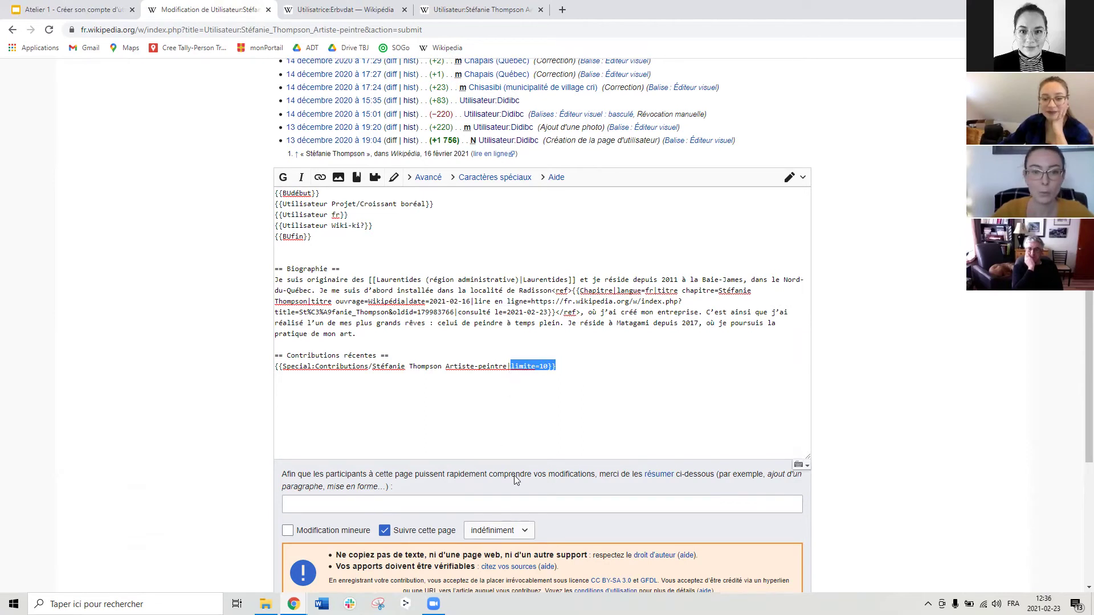
Step: Enter "Ajout de la liste des contributions récentes" as the edit summary
scroll(400, 476, down, 1)
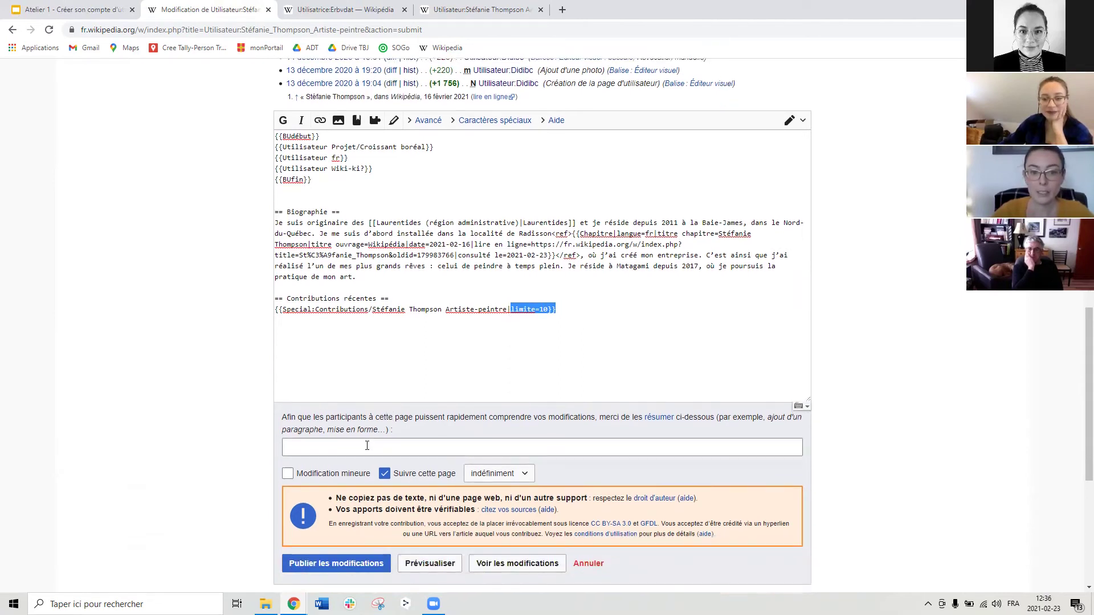
click(367, 446)
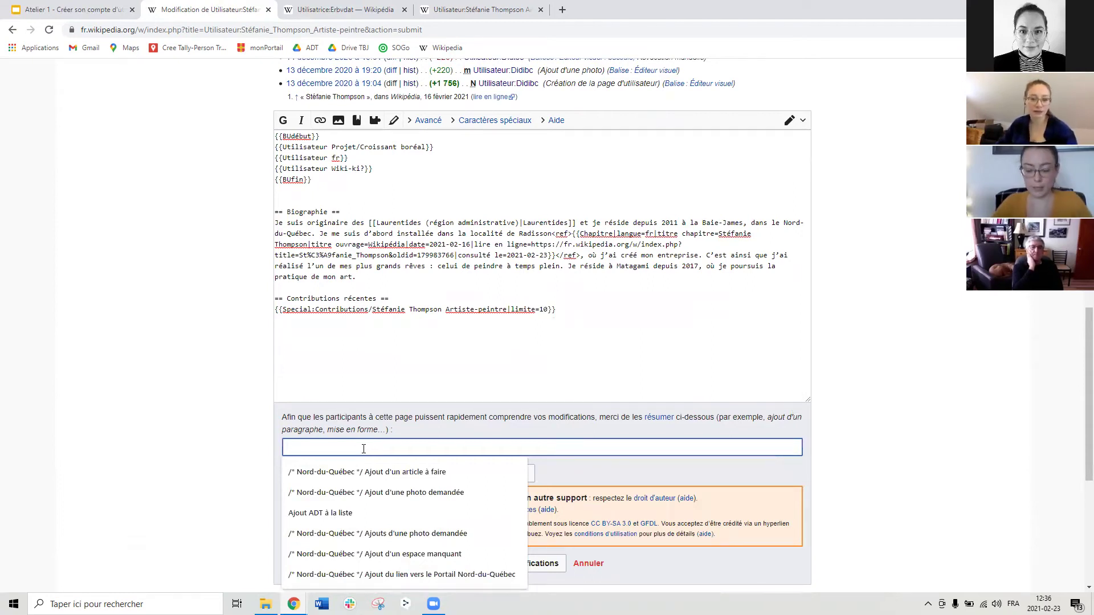
text(Ajout d)
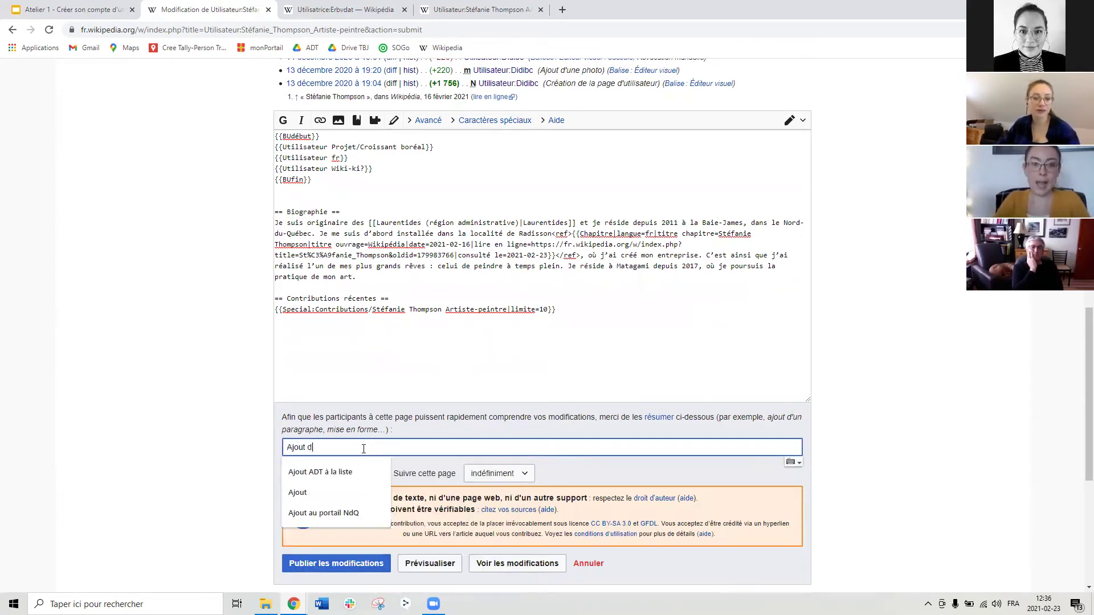
text(e la liste de)
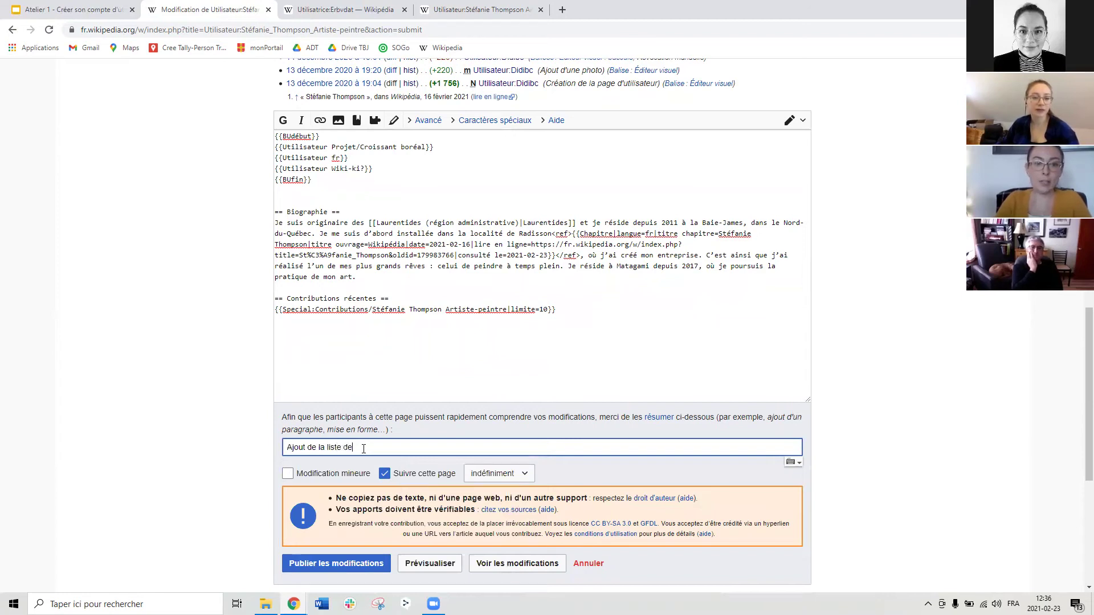
text(s contributions récentes)
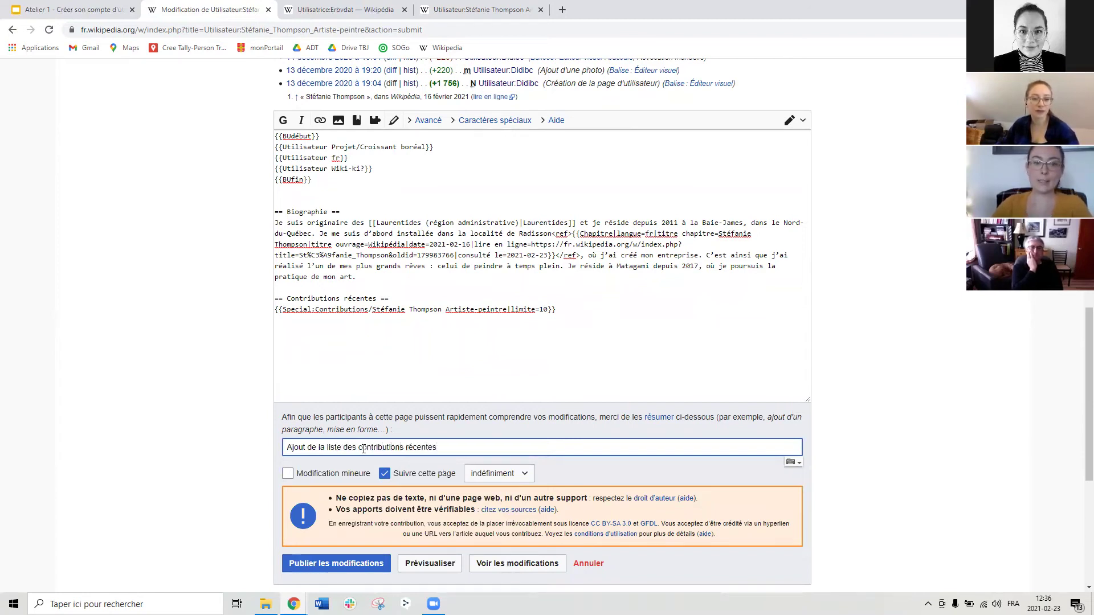
Step: Preview the page again and check the account's own edits under Contributions récentes
scroll(438, 466, down, 2)
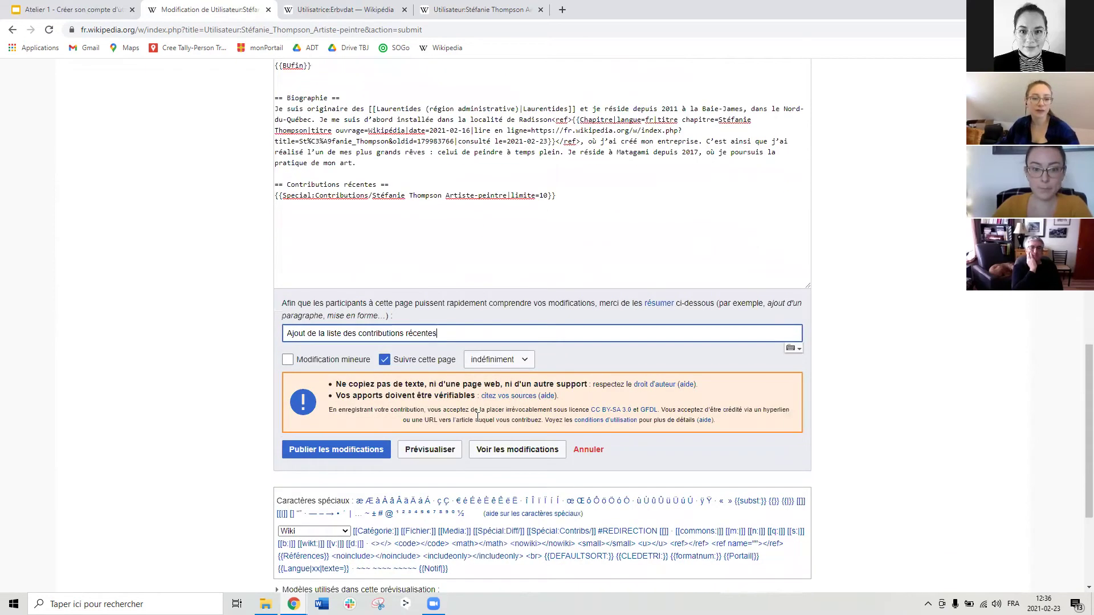
click(425, 455)
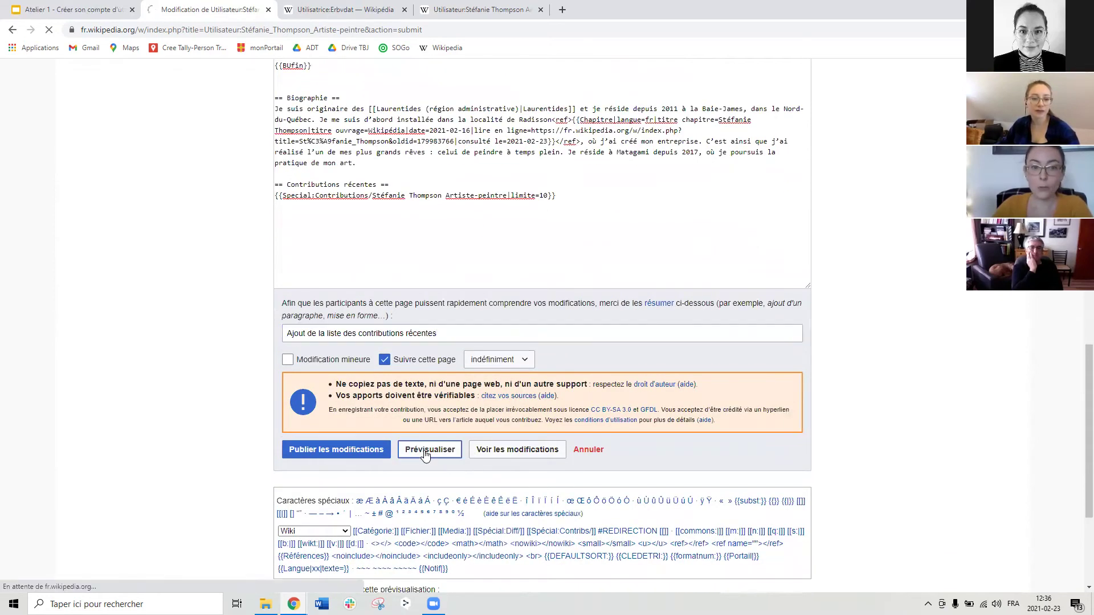
scroll(425, 439, down, 2)
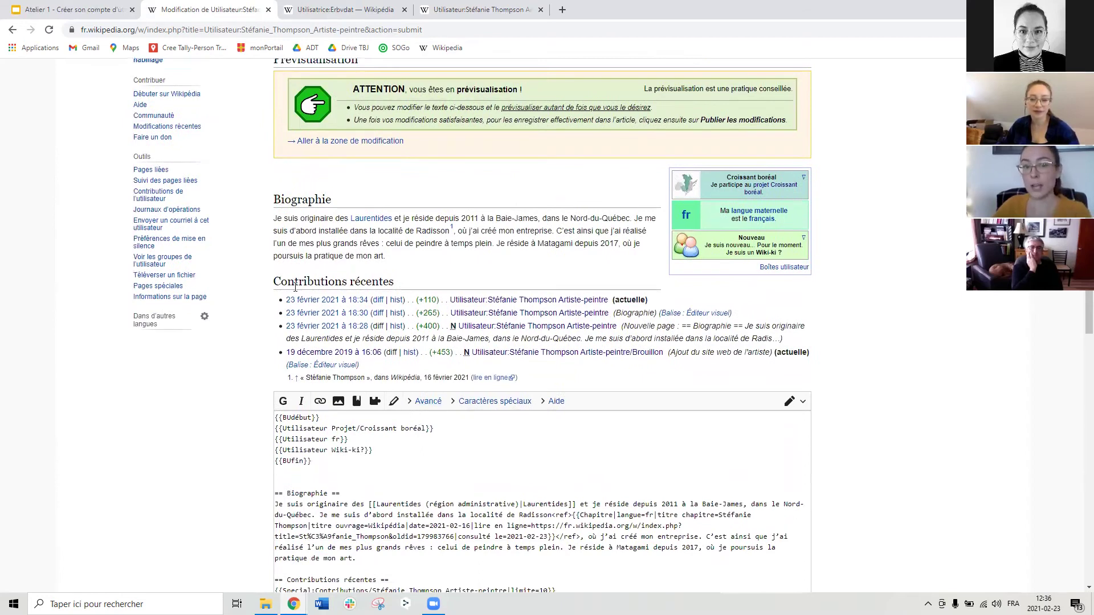
drag(275, 281, 533, 365)
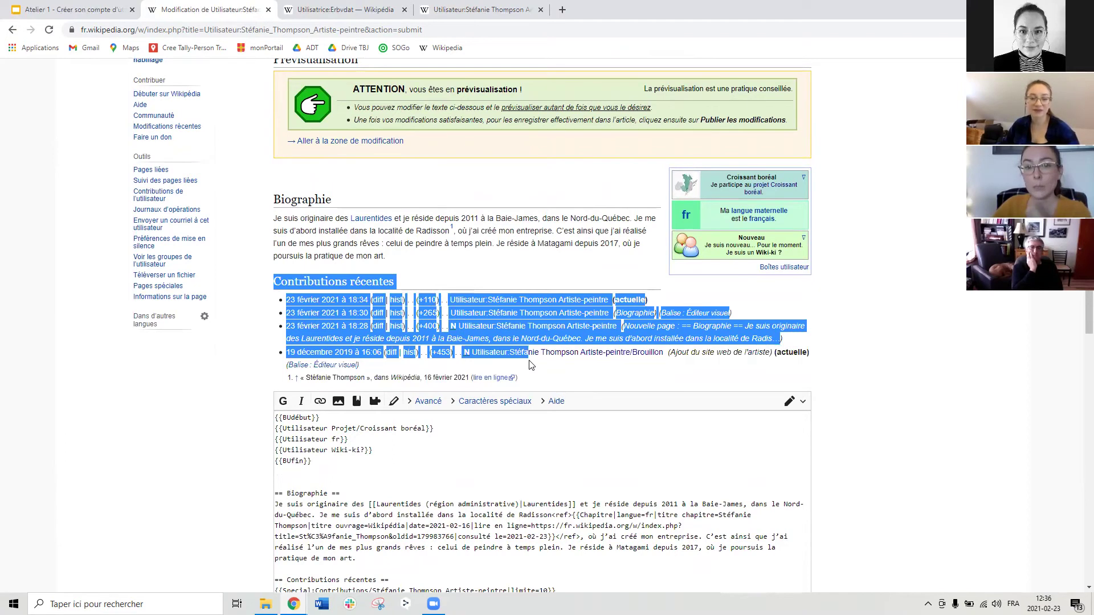
click(860, 374)
Step: Mark the edit as a minor modification and publish the changes to the user page
scroll(833, 379, down, 1)
scroll(535, 385, down, 5)
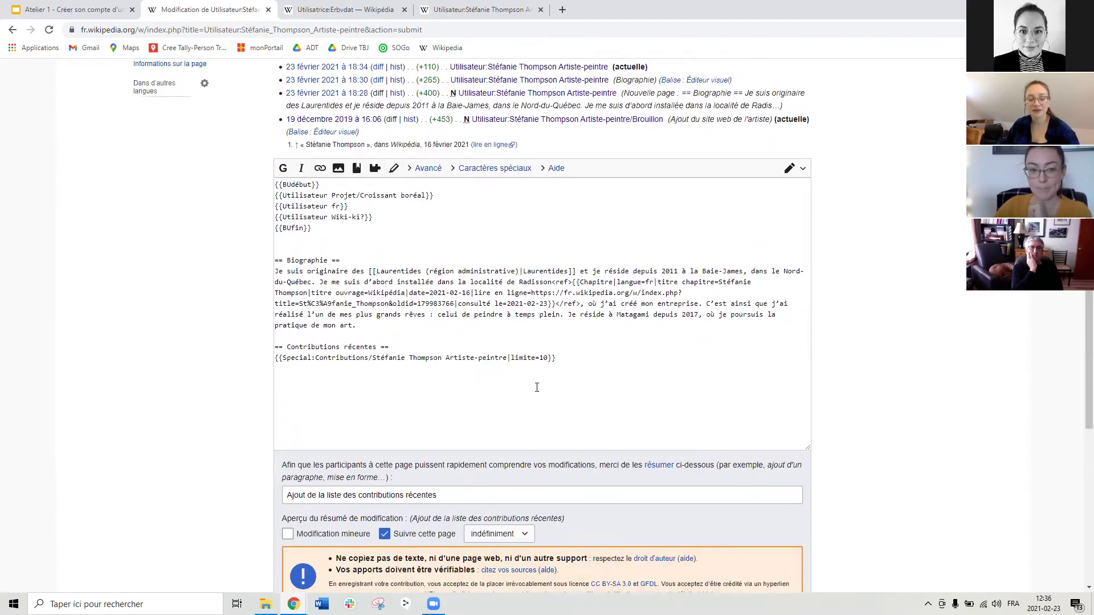
click(288, 425)
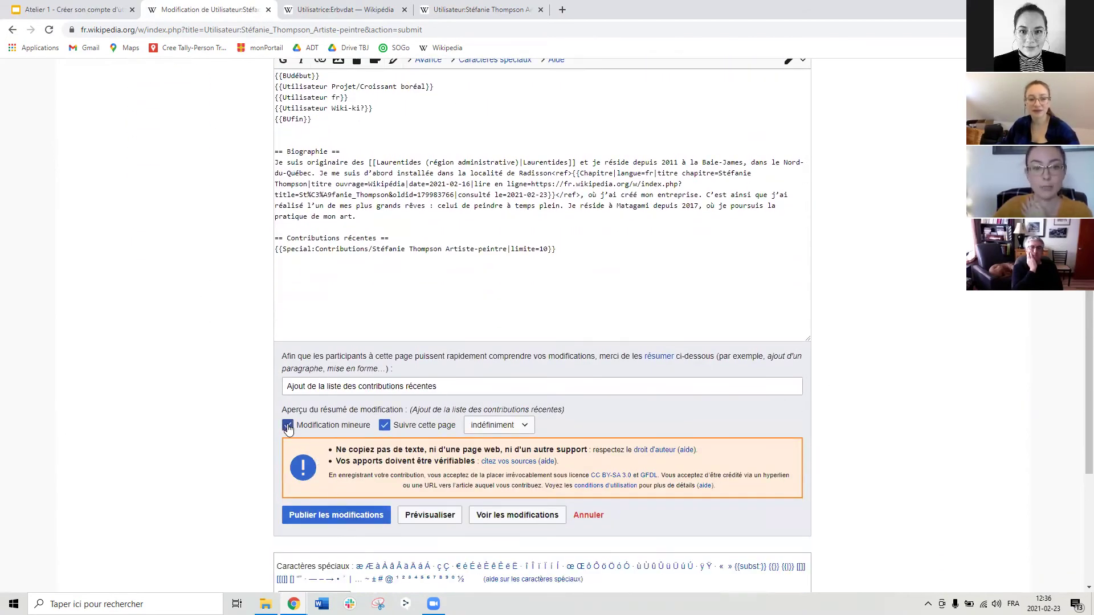
click(321, 516)
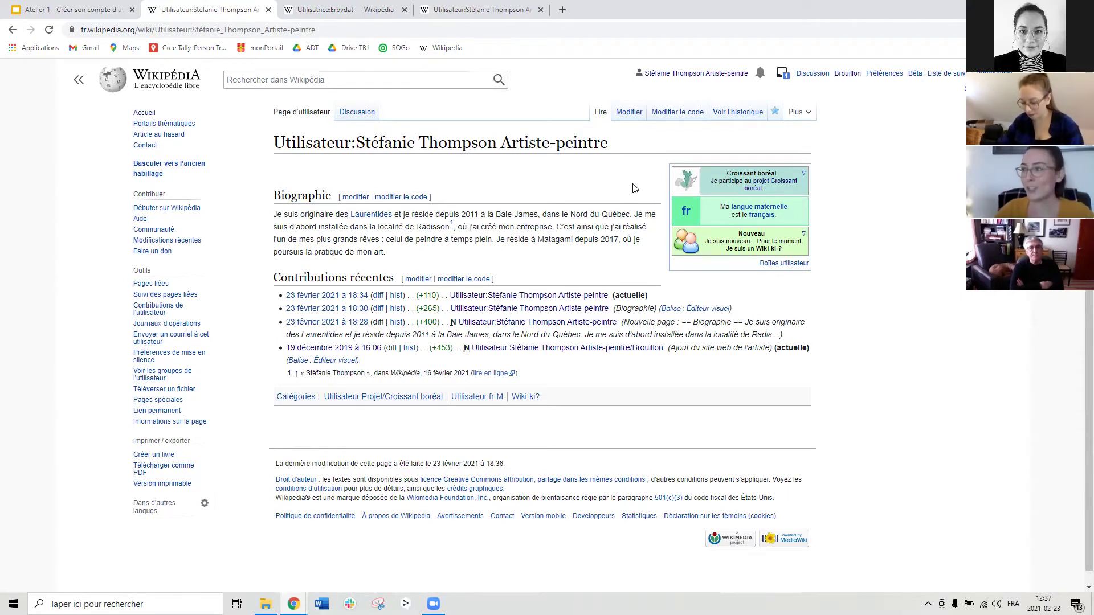
Step: Review the example user page's Sommaire and its section Reconnaissance de possibles conflits d'intérêt
click(347, 6)
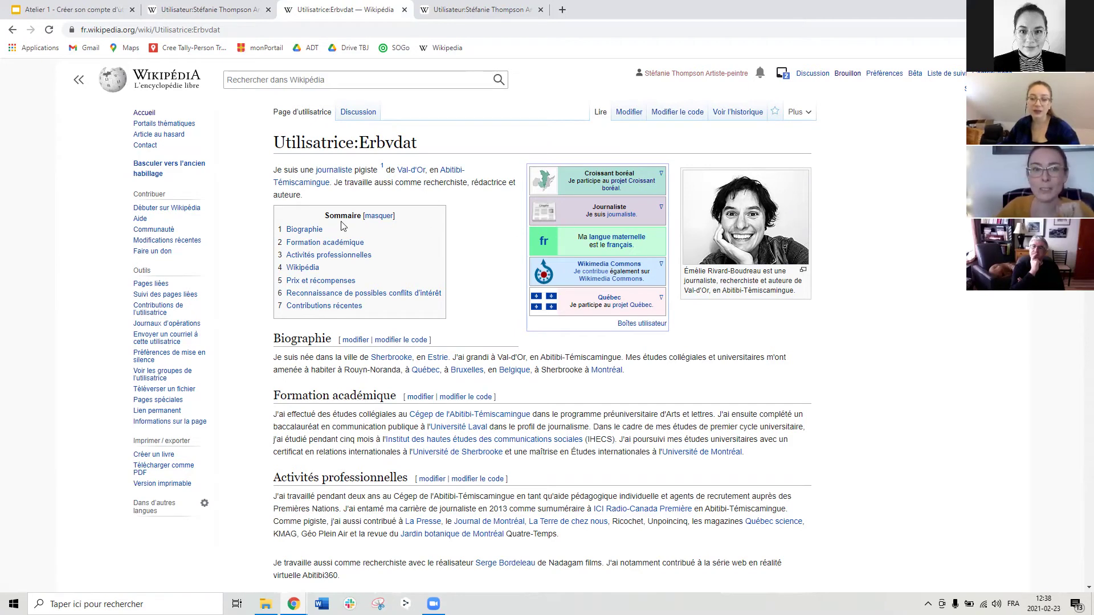
drag(272, 213, 462, 323)
click(312, 353)
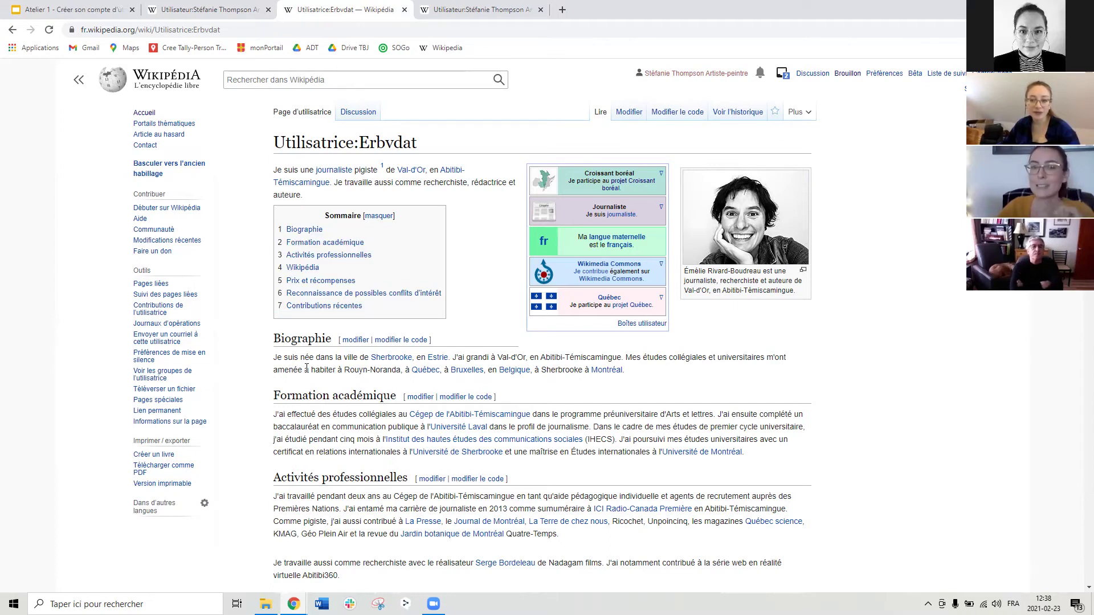
drag(278, 210, 470, 326)
click(471, 325)
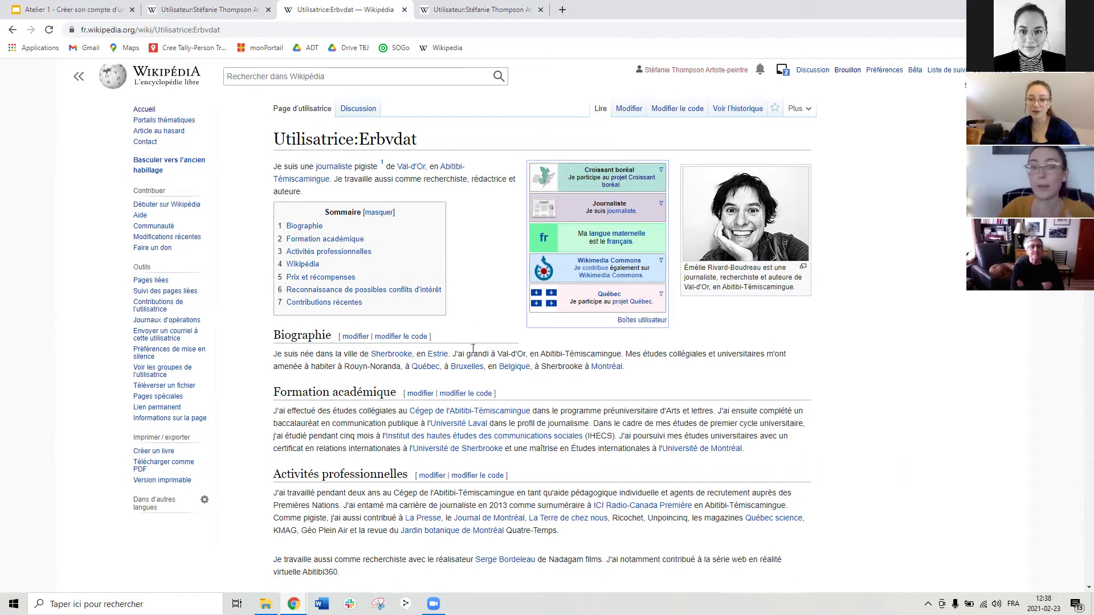
scroll(471, 323, down, 2)
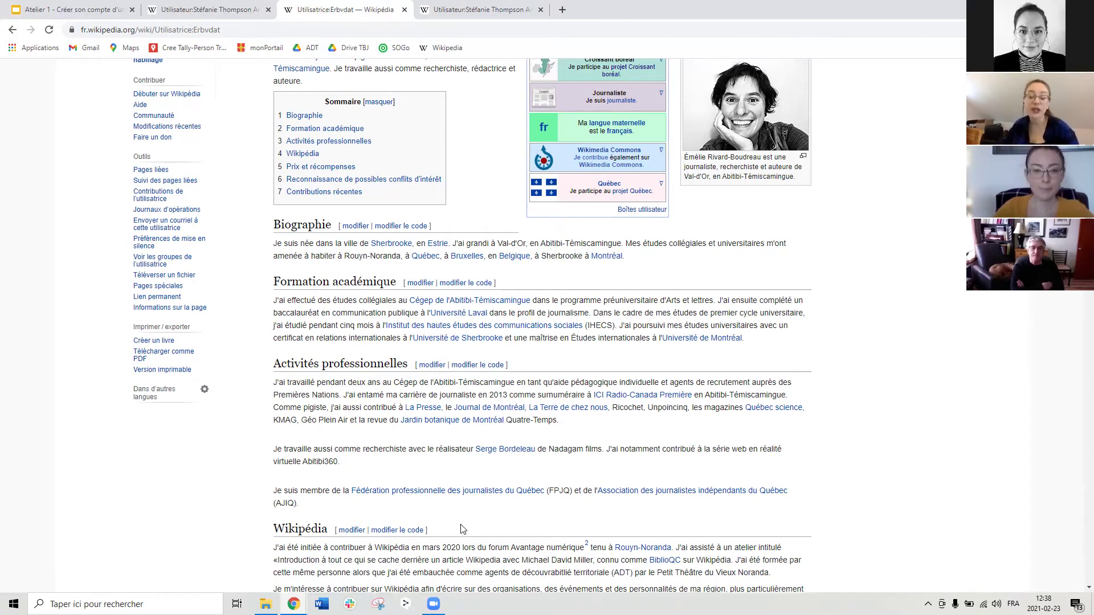
scroll(462, 527, down, 4)
scroll(461, 527, down, 2)
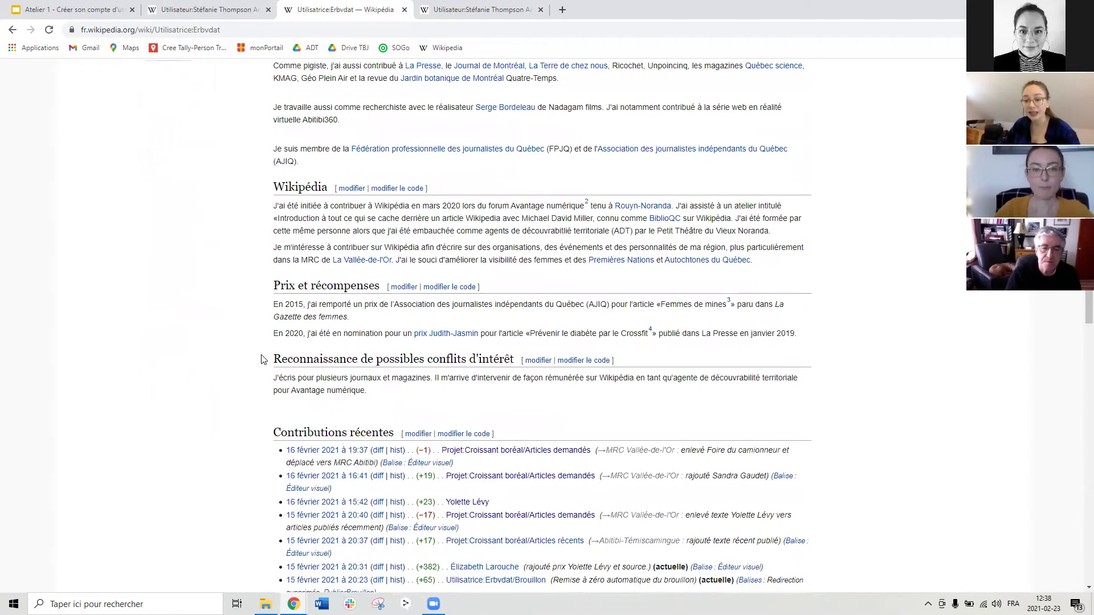
drag(270, 359, 368, 390)
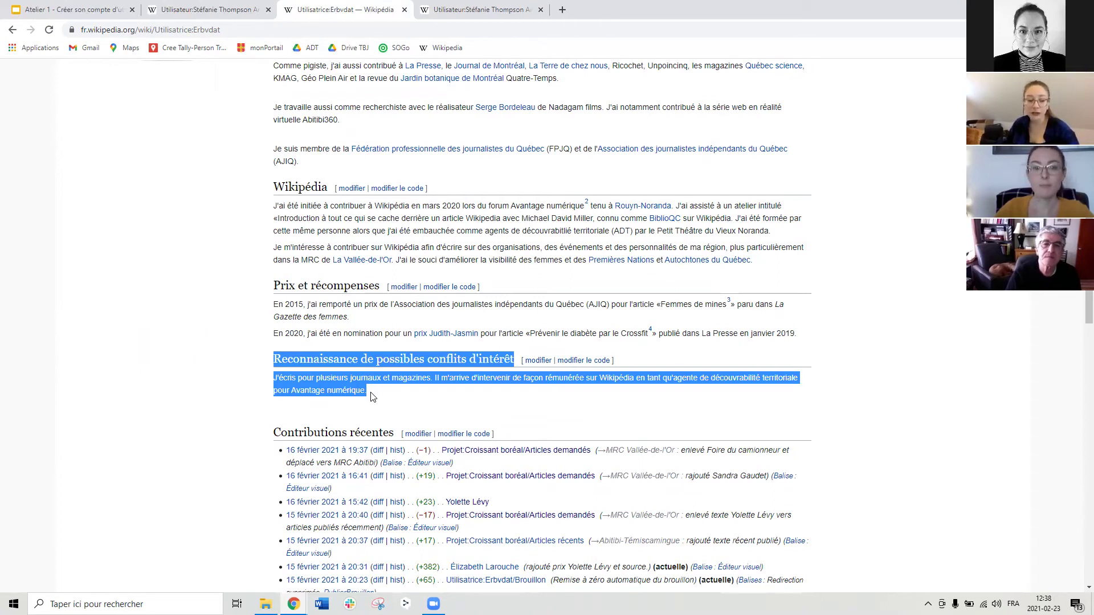
click(371, 397)
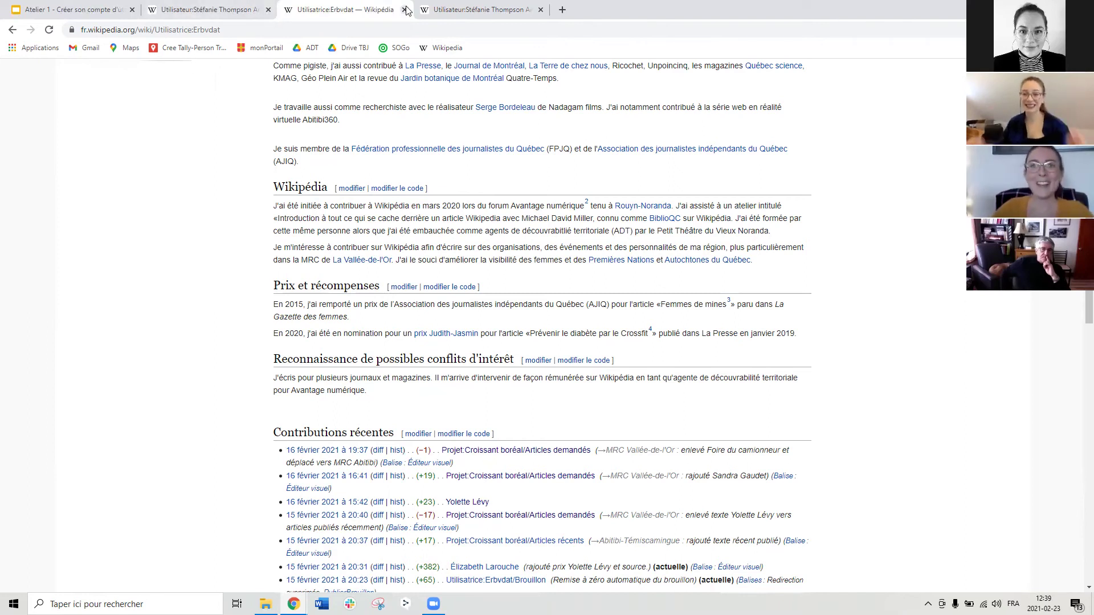
Step: Search Wikipédia for "Projet:Croissant boréal" and open the project's main page
click(487, 14)
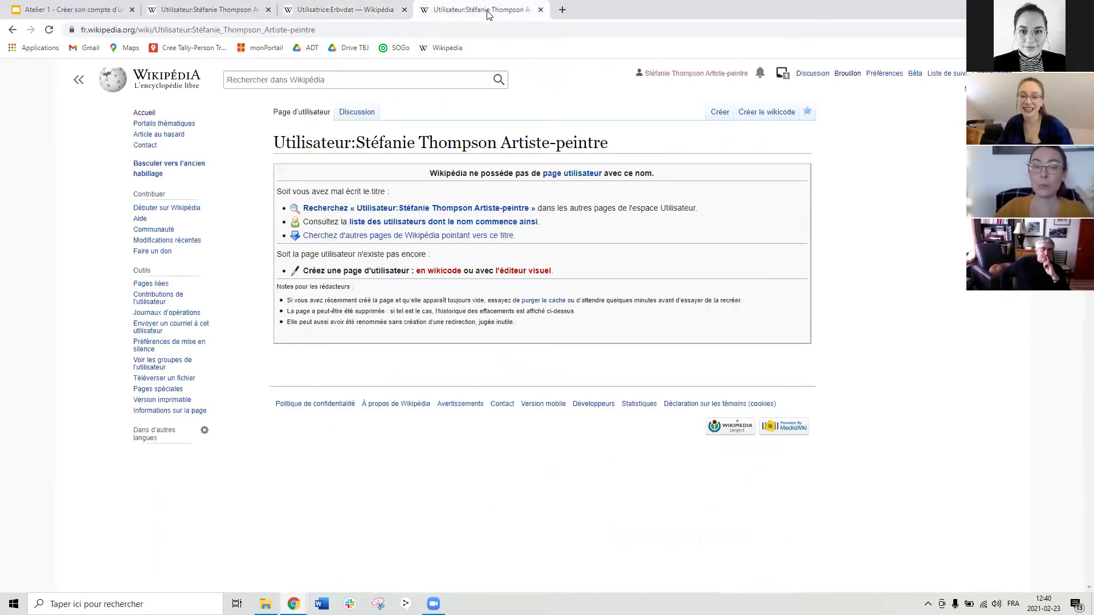
click(370, 83)
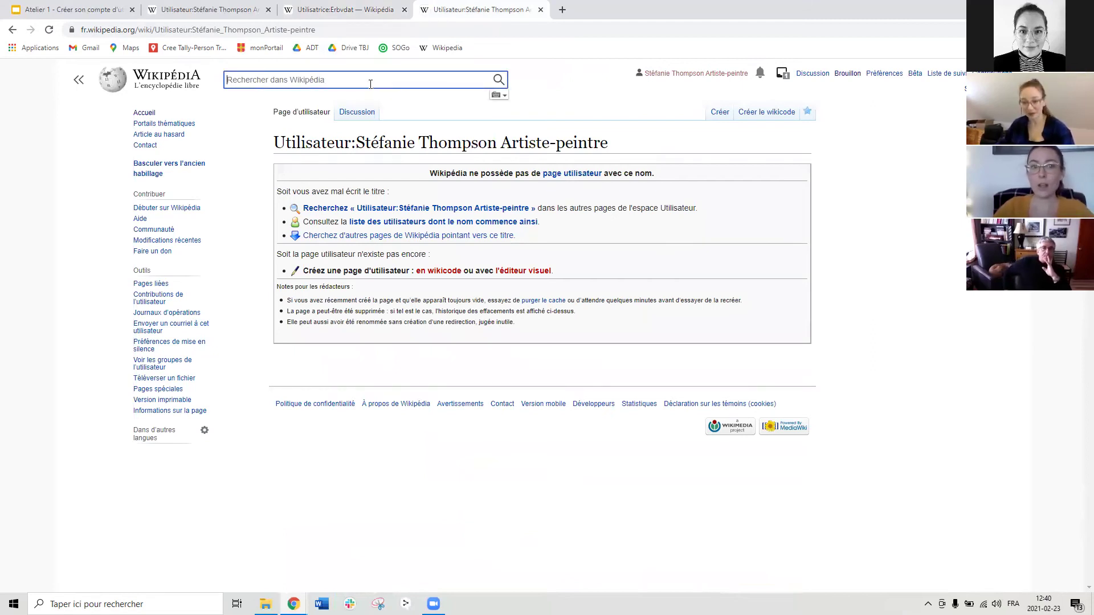
text(Projet)
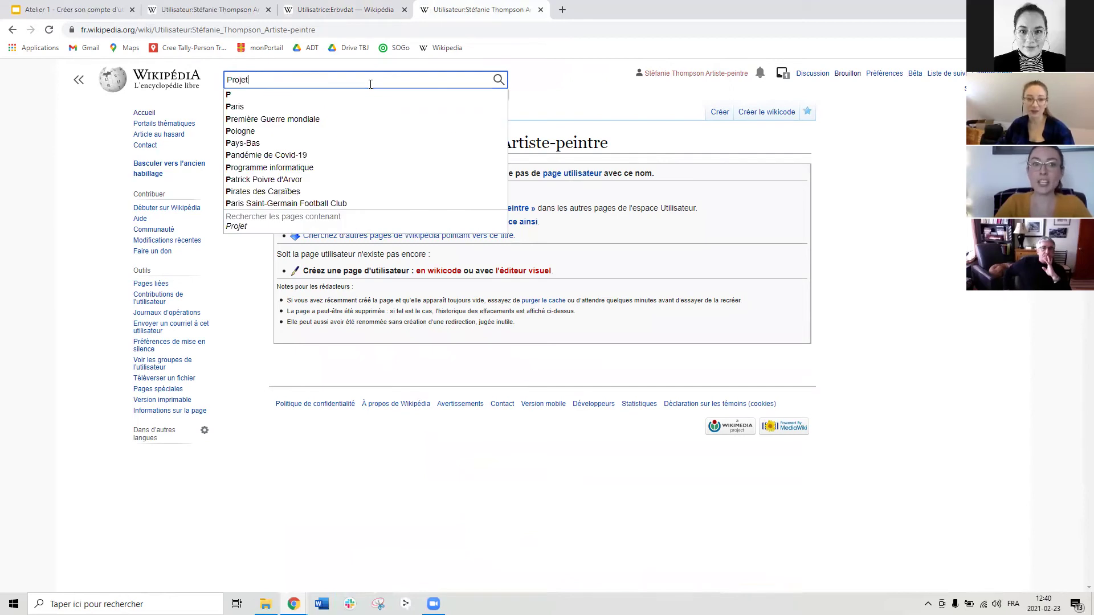
text(:Croissant boréal)
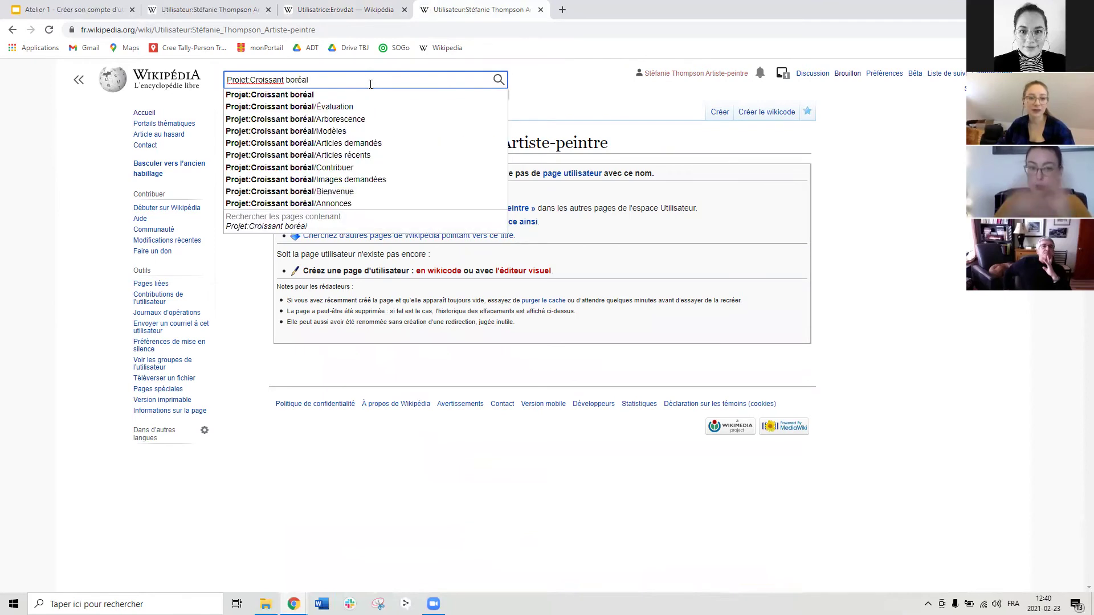
text(ec)
key(BackSpace)
key(BackSpace)
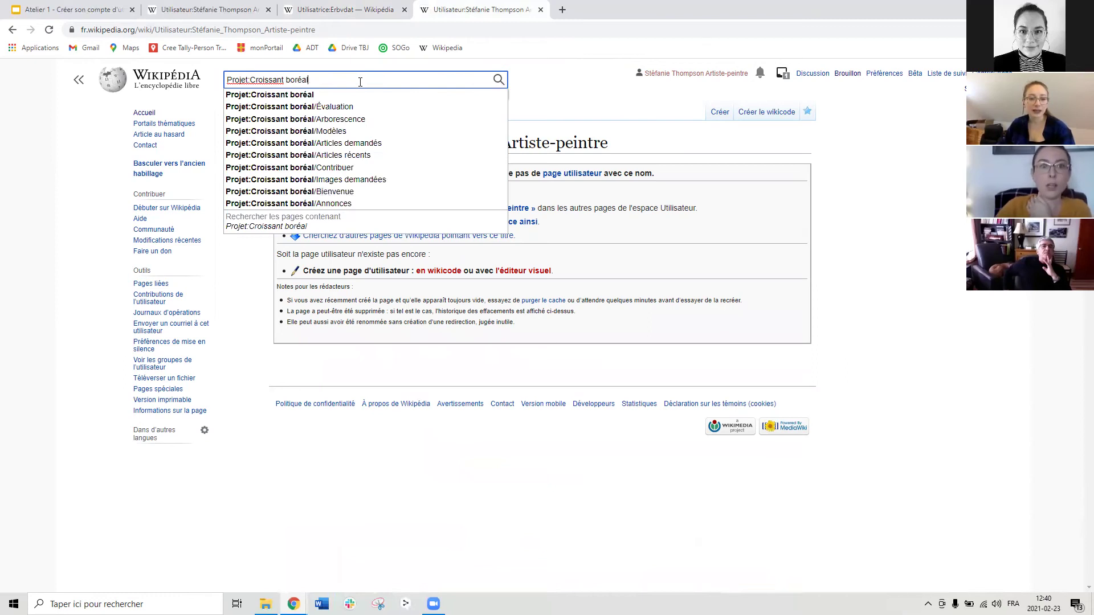
click(305, 94)
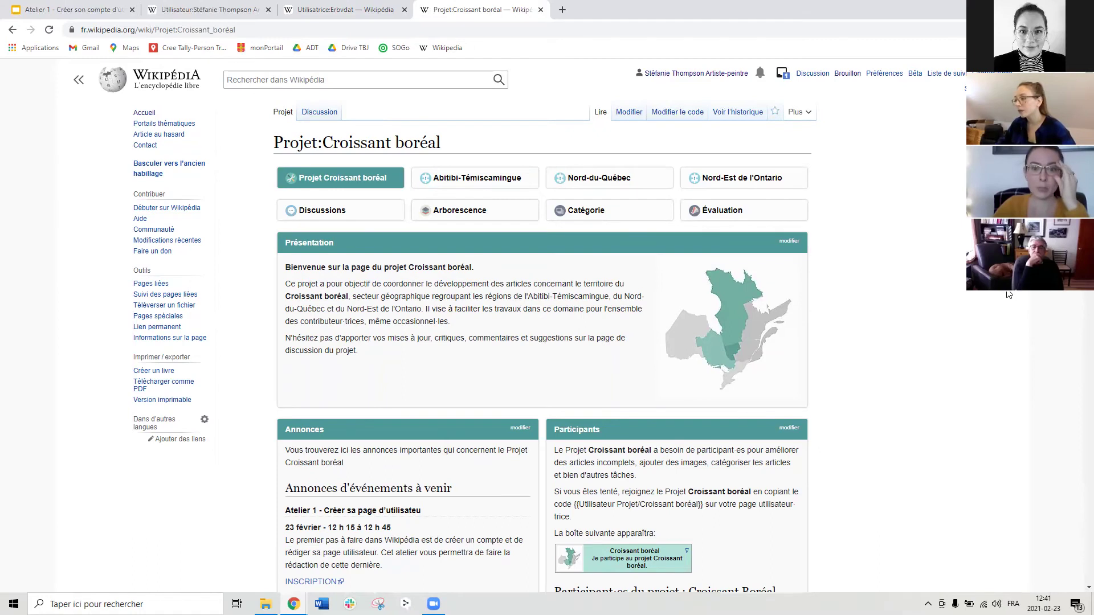
Step: Look through the project's announcements and participant lists, and open the Participants section's own page
scroll(1008, 294, down, 3)
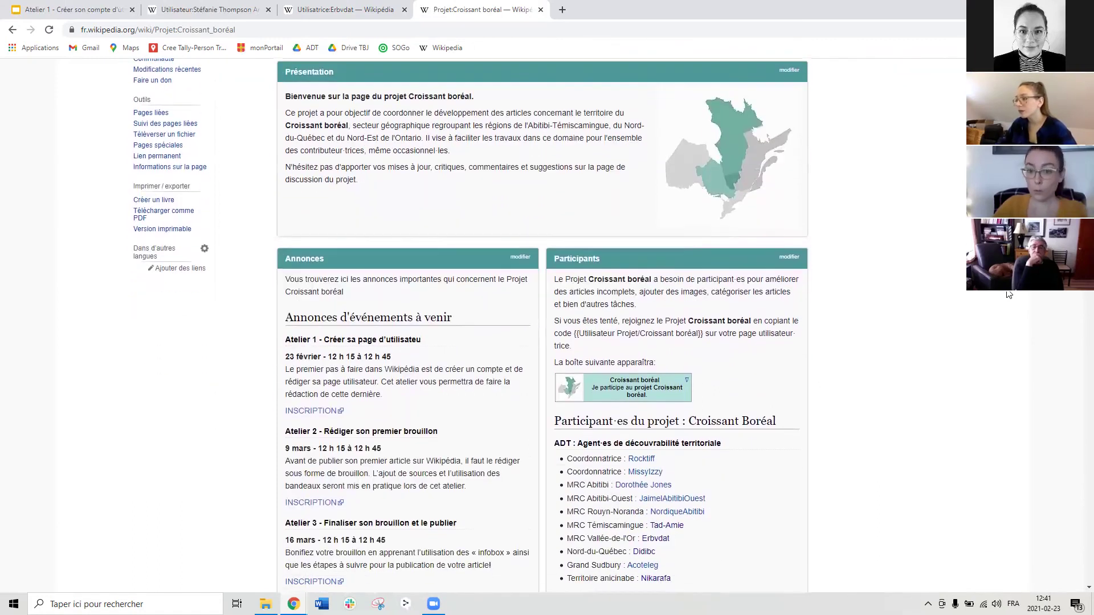
scroll(1008, 294, down, 4)
scroll(1008, 295, up, 2)
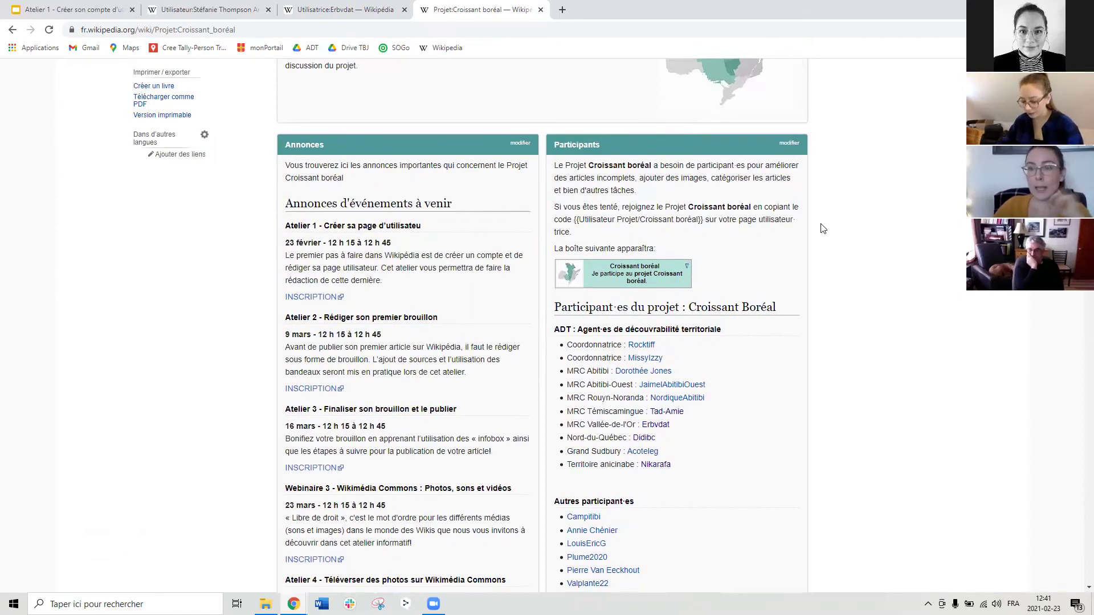
scroll(822, 228, down, 2)
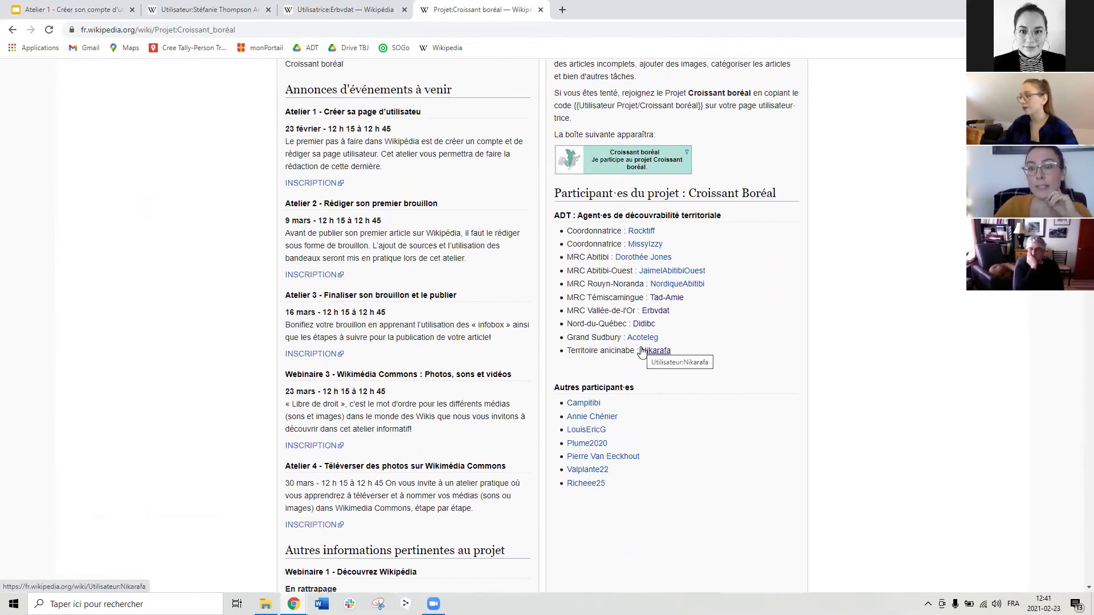
scroll(645, 378, down, 1)
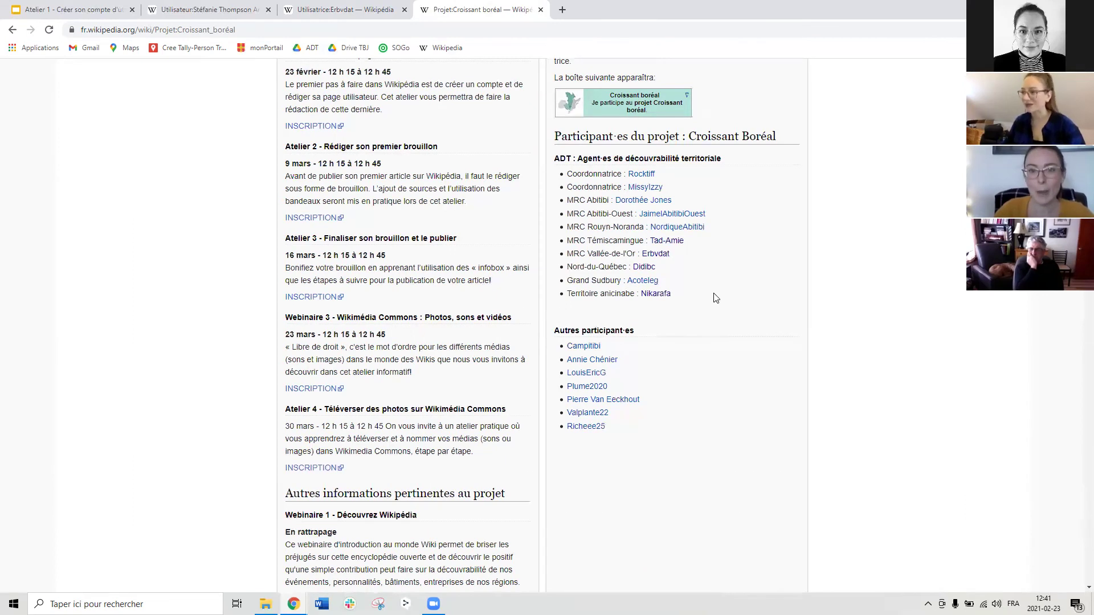
scroll(741, 303, up, 3)
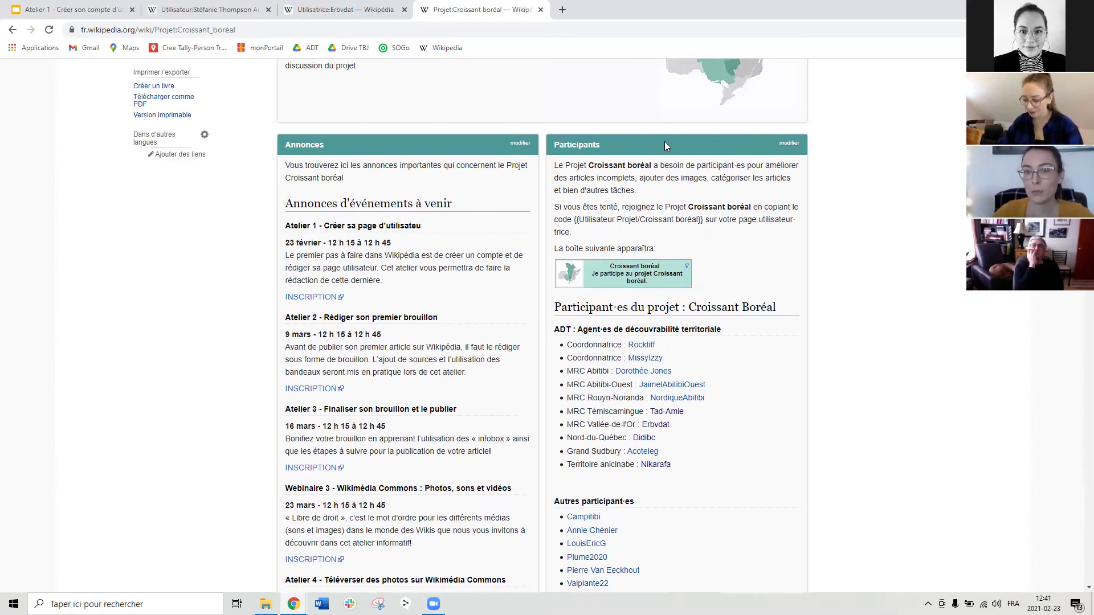
click(790, 145)
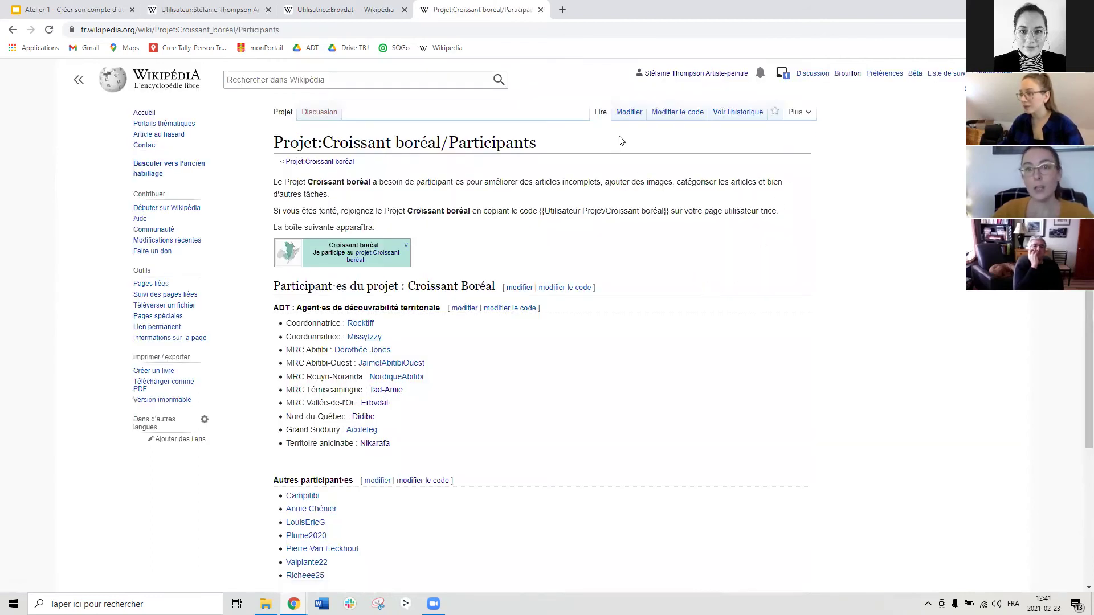
scroll(586, 285, down, 1)
scroll(585, 239, up, 1)
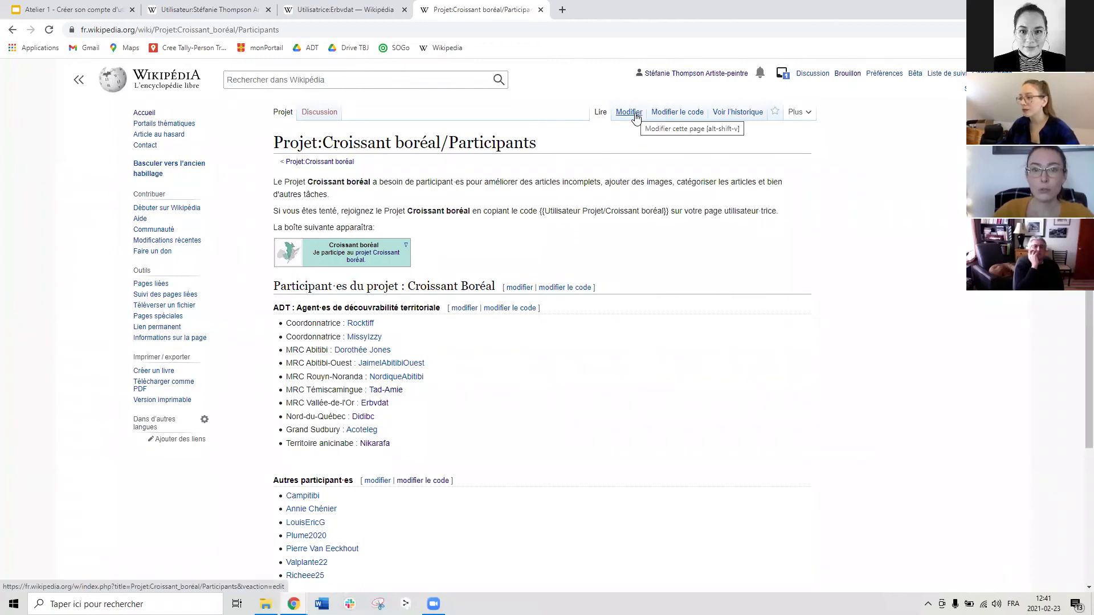
Step: Open the Participants page for editing and switch from visual editing to the source code
click(637, 118)
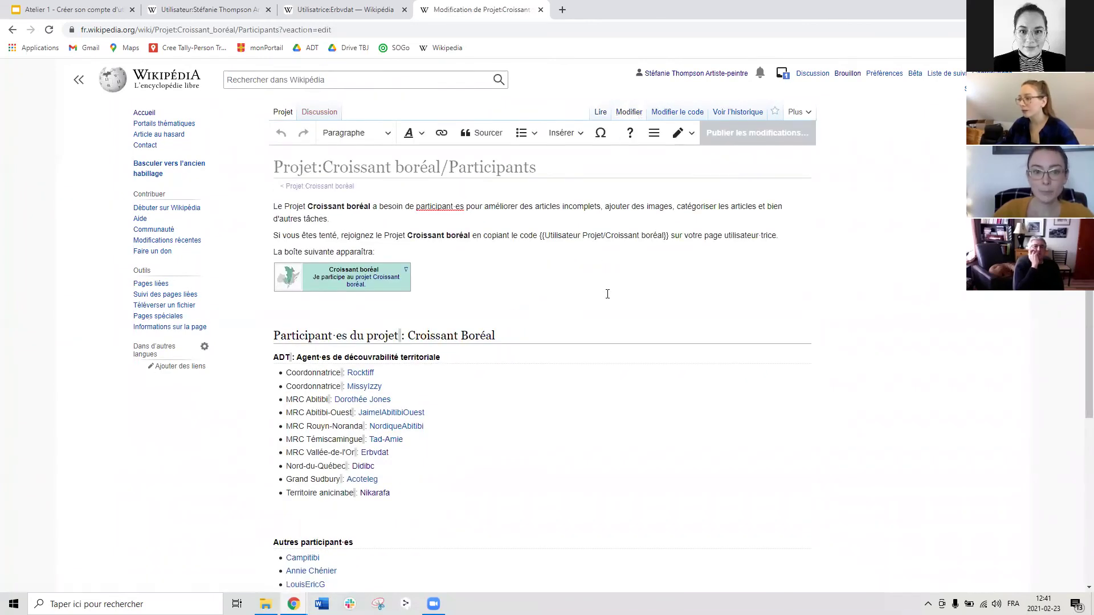
scroll(607, 294, down, 4)
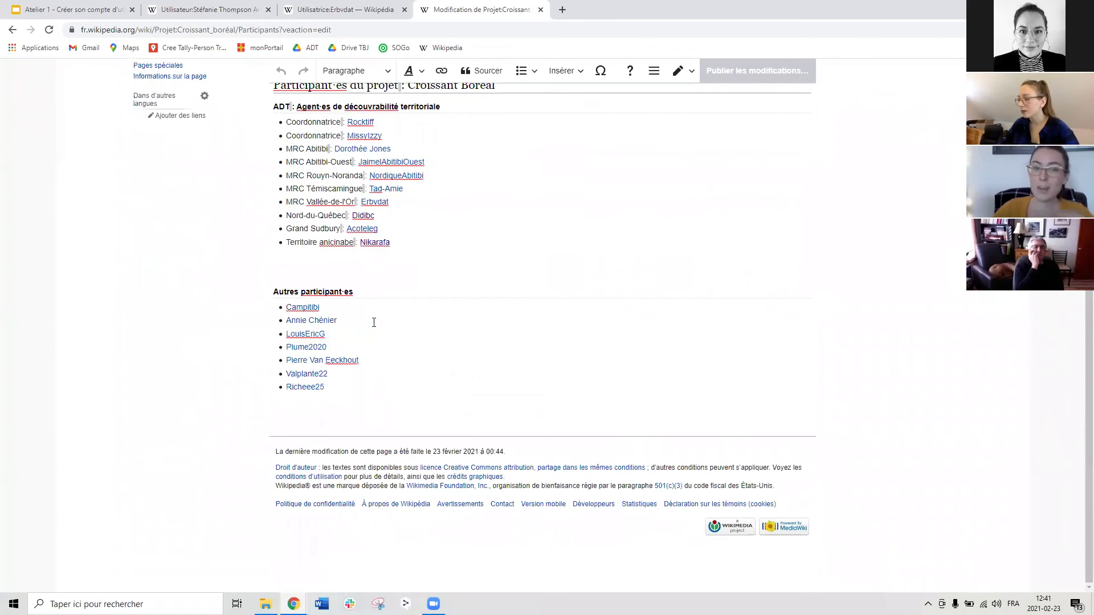
scroll(370, 379, up, 3)
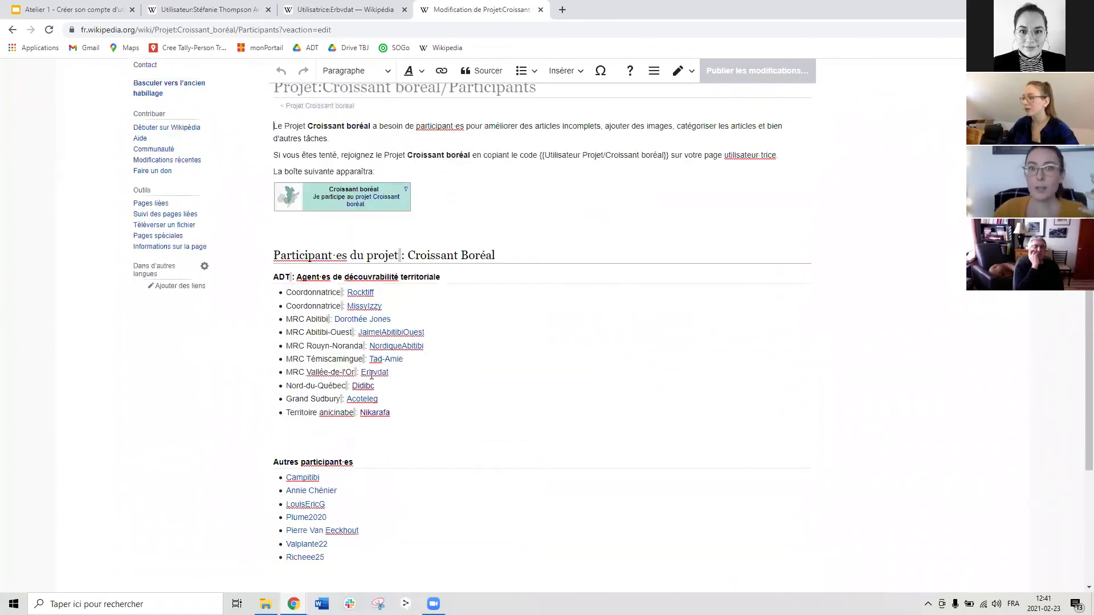
scroll(371, 374, up, 1)
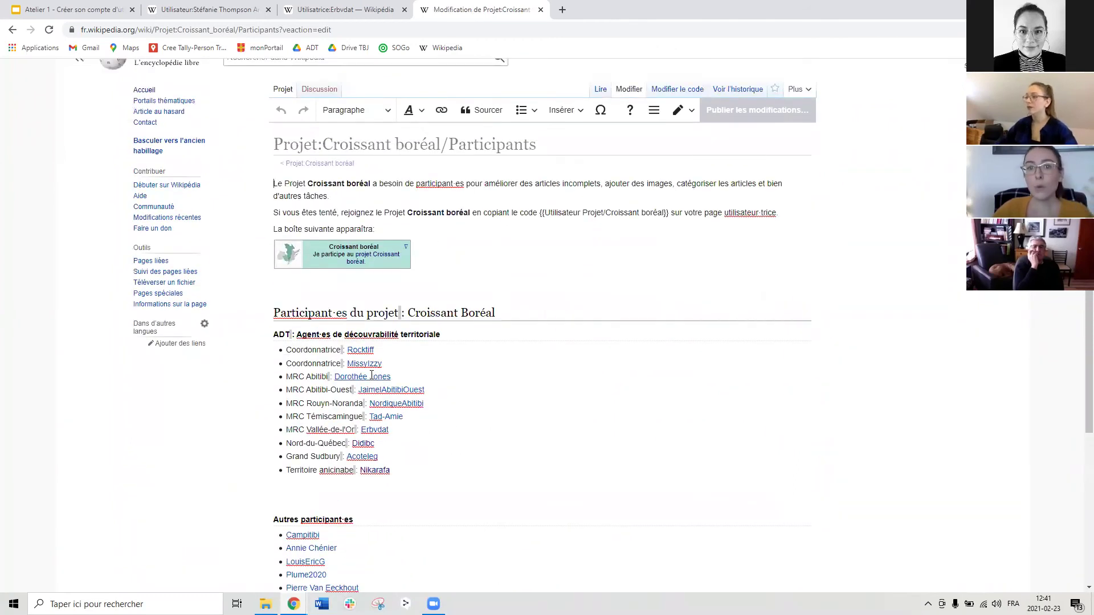
click(676, 91)
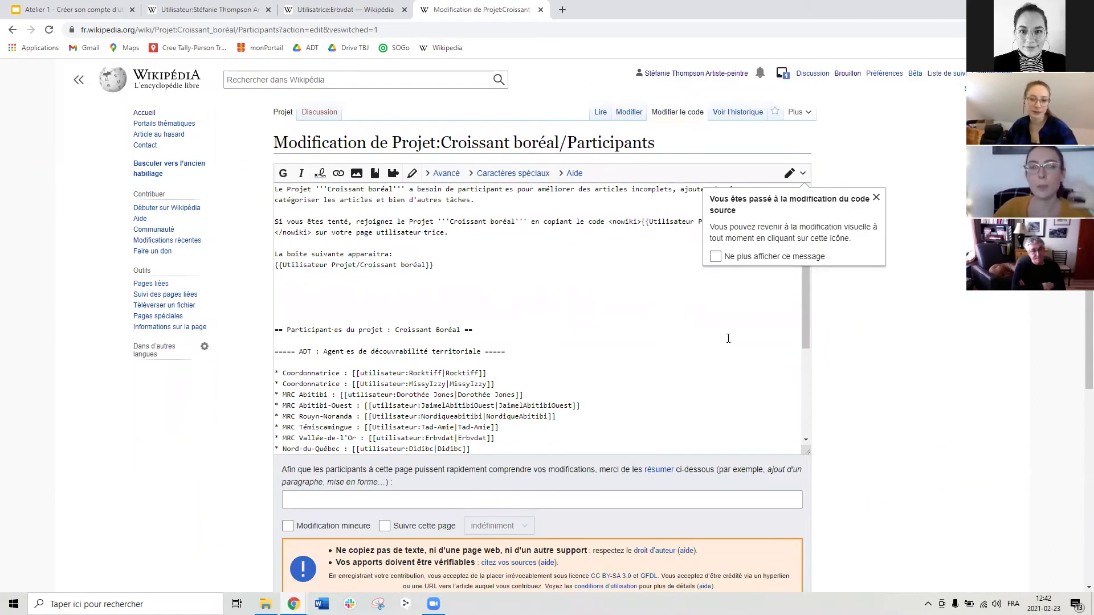
Step: Find the Autres participant·es section in the wikicode and examine its heading markup
drag(805, 328, 809, 423)
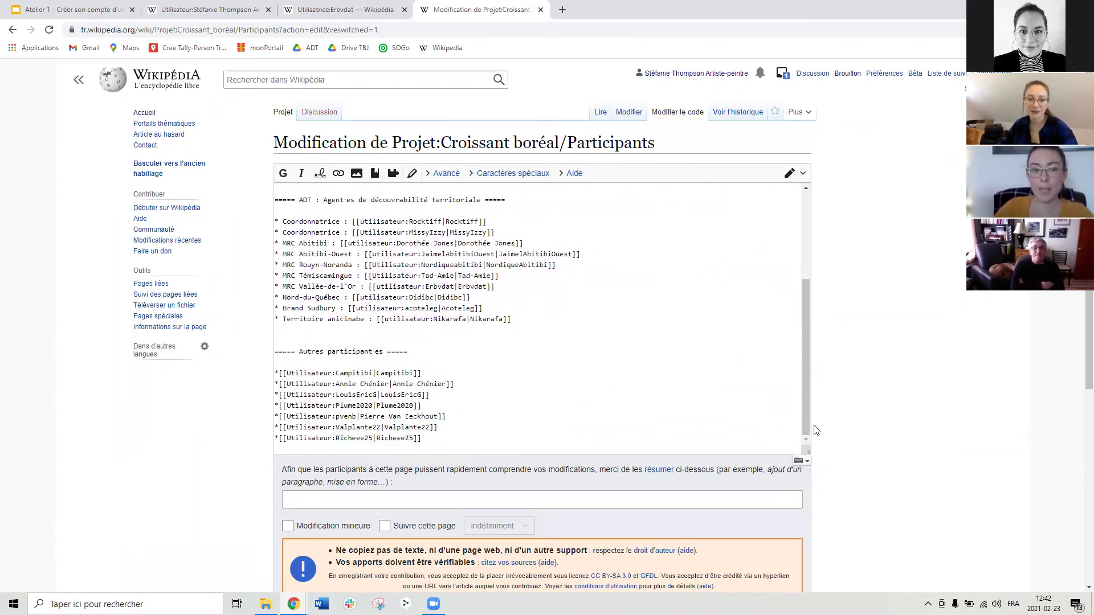
click(411, 352)
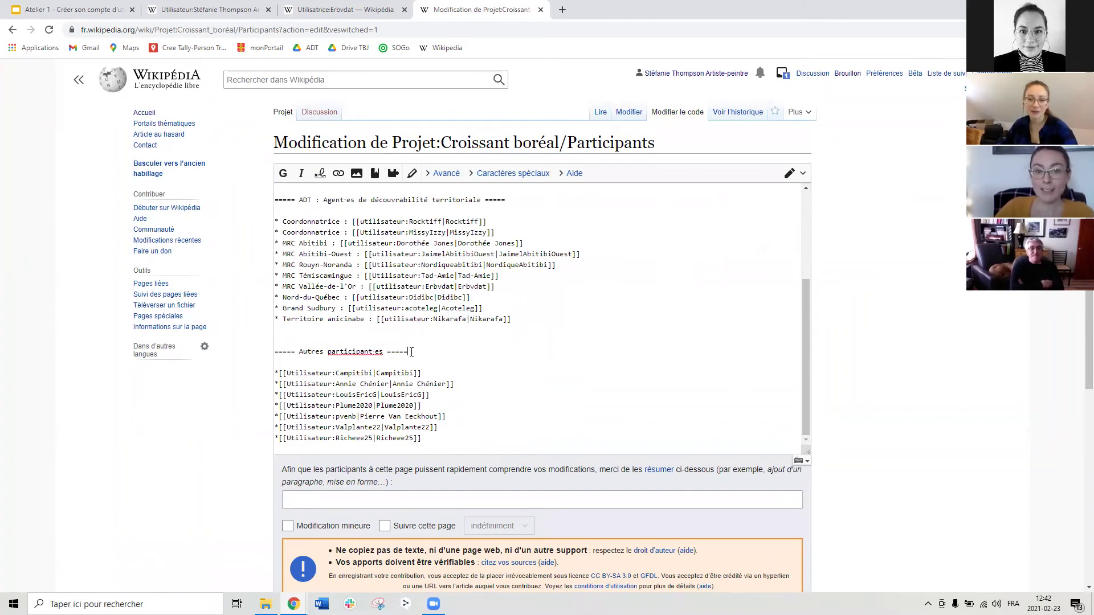
drag(411, 352, 277, 354)
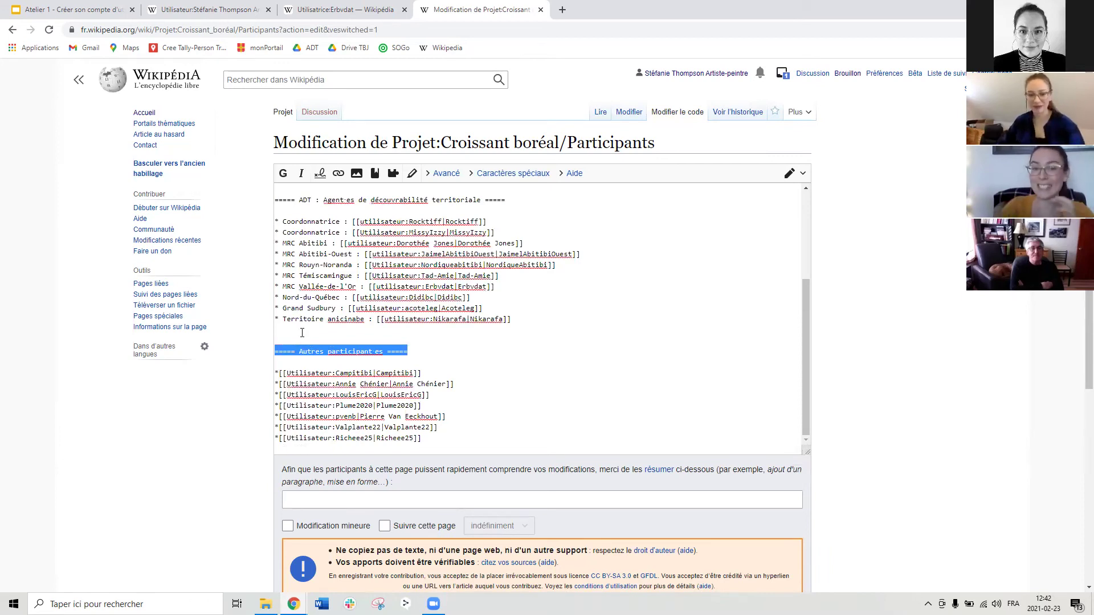
click(279, 358)
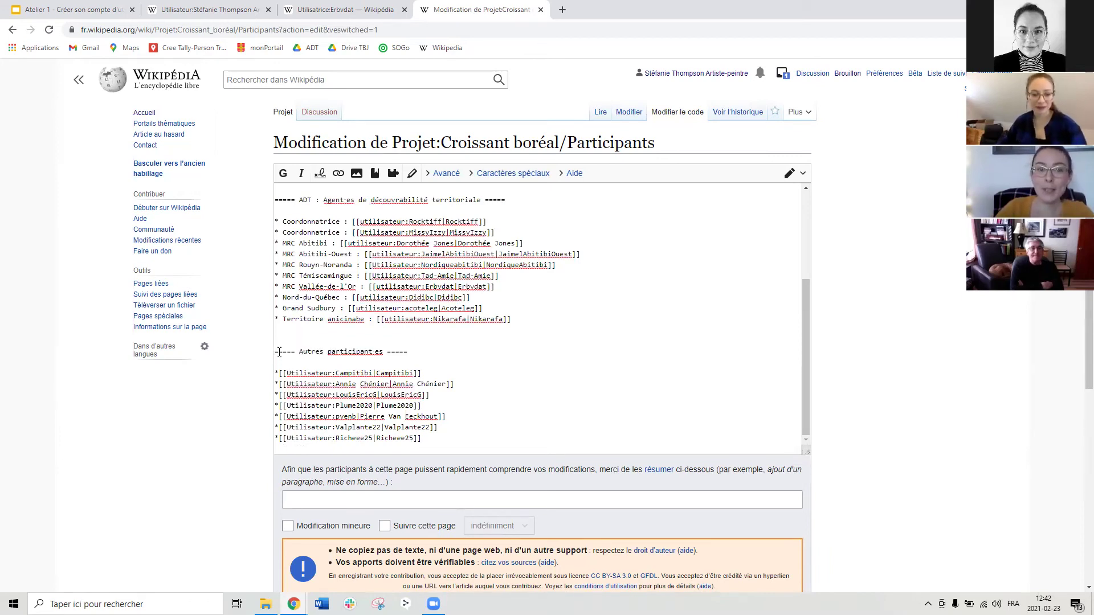
drag(298, 351, 384, 355)
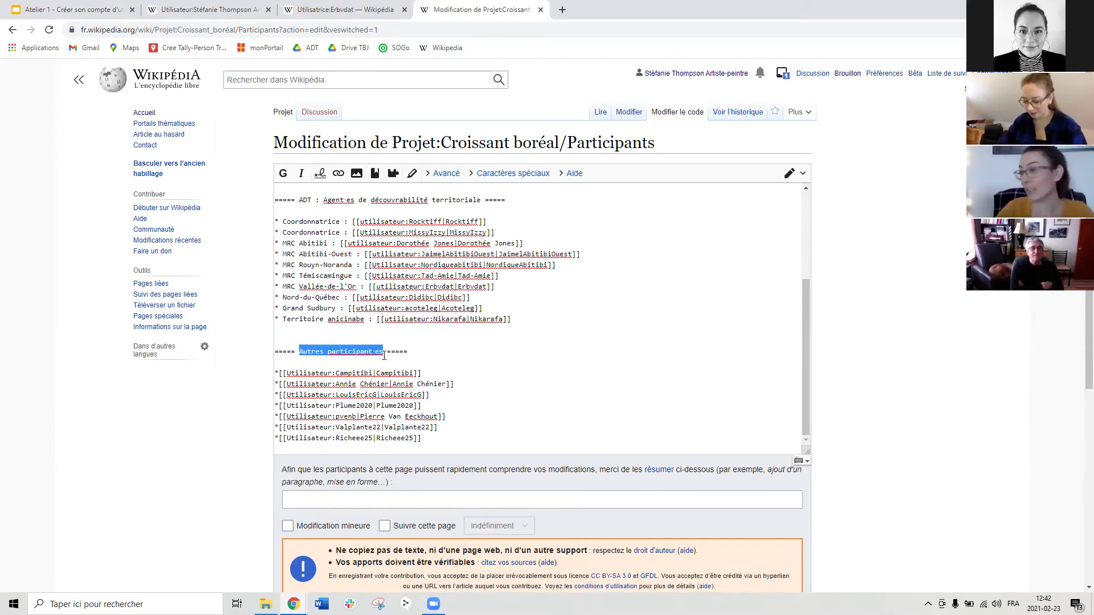
Step: Duplicate the last user link under Autres participant·es onto a new line at the end of the list
scroll(456, 362, down, 1)
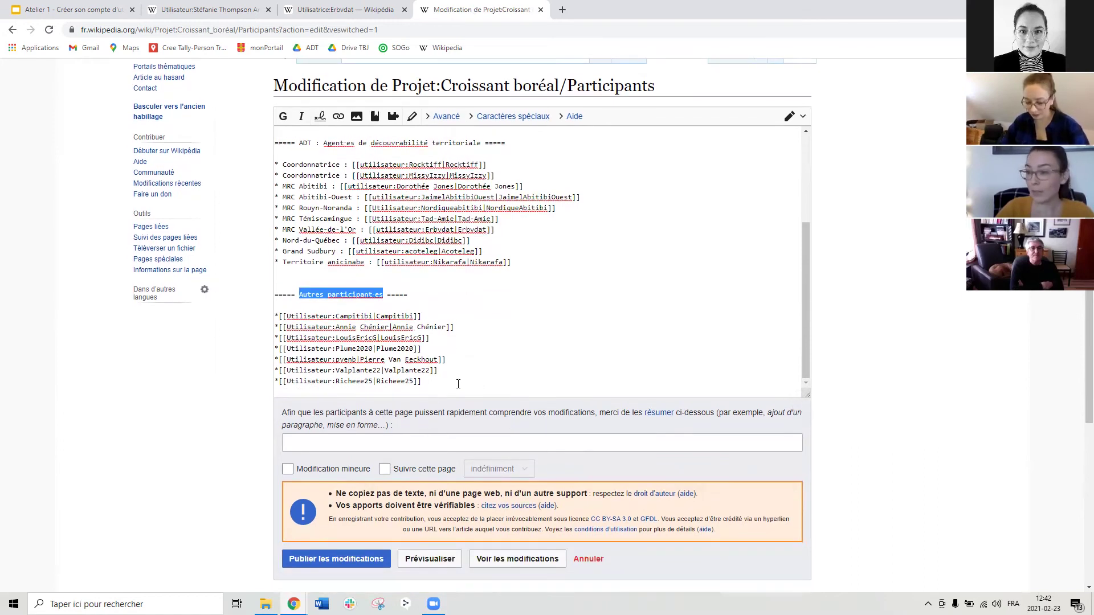
scroll(459, 381, down, 1)
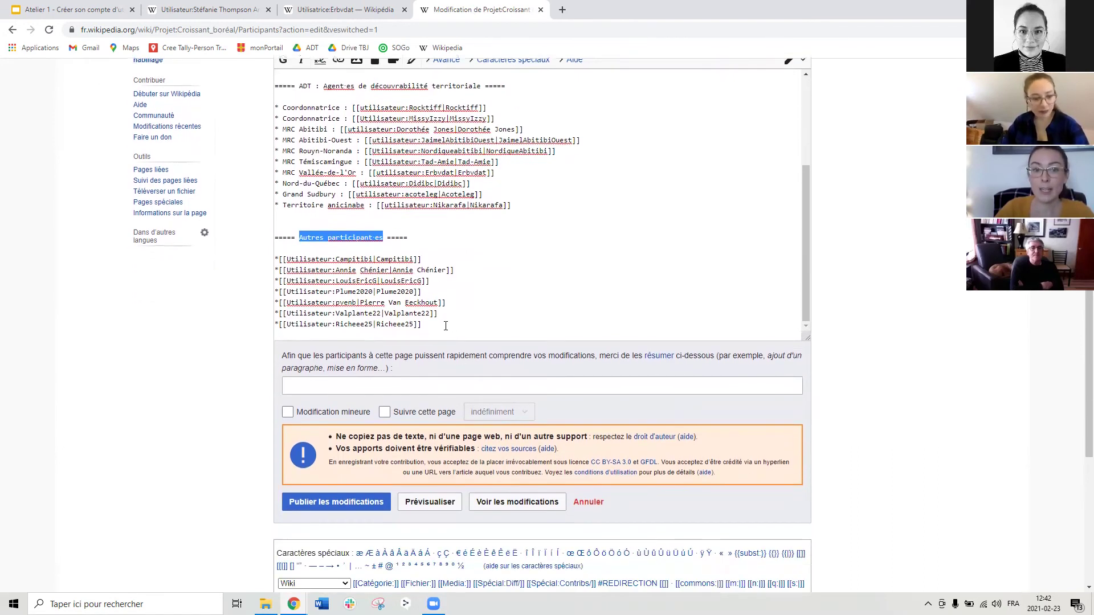
click(420, 326)
drag(421, 326, 282, 328)
key(ctrl+c)
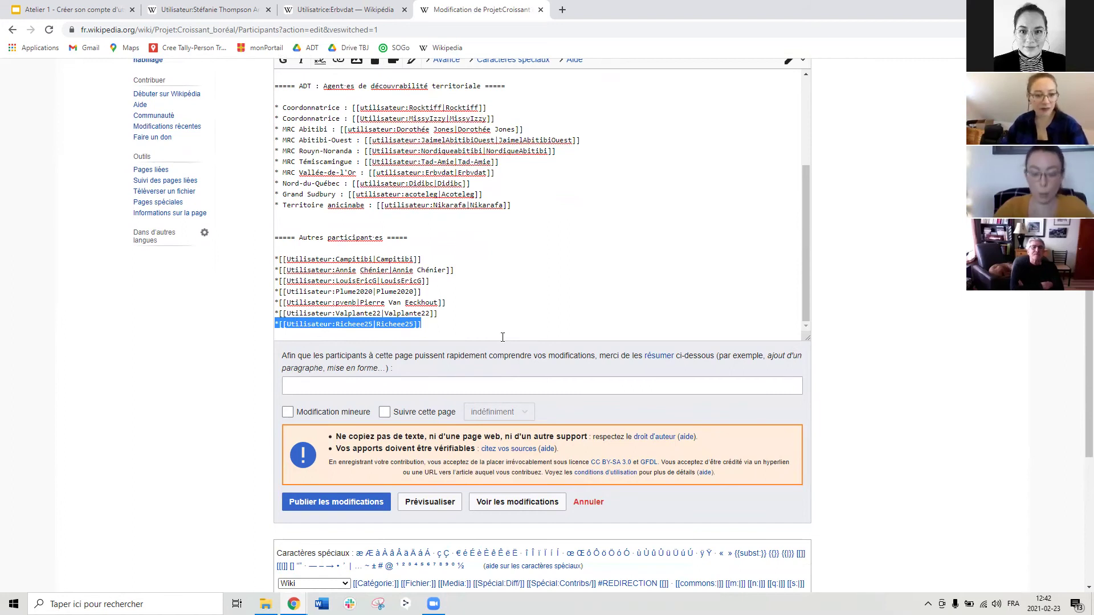
click(434, 325)
key(Return)
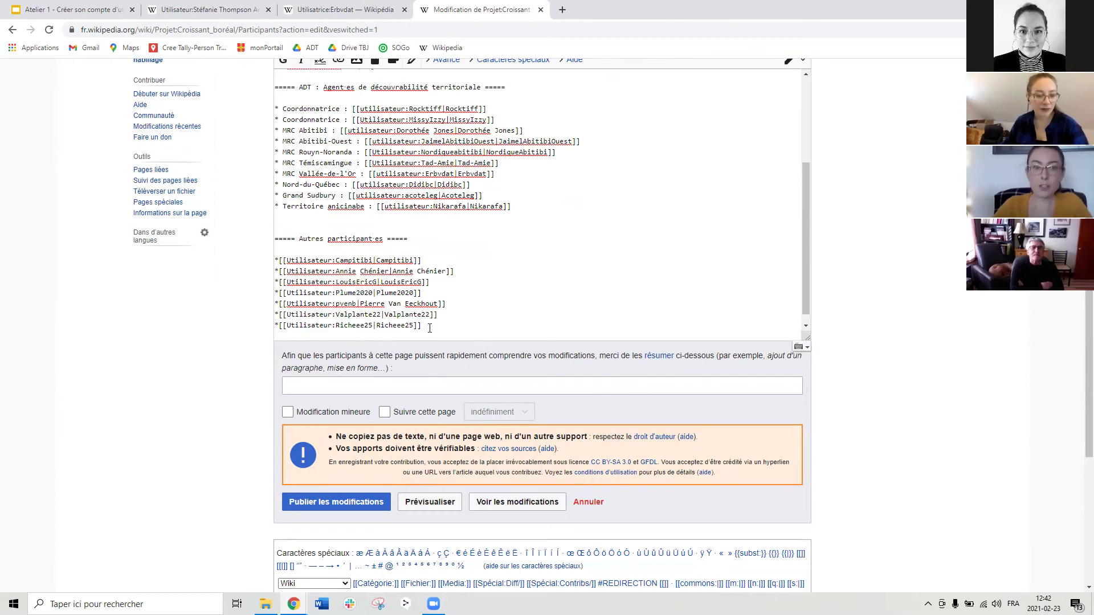
key(ctrl+v)
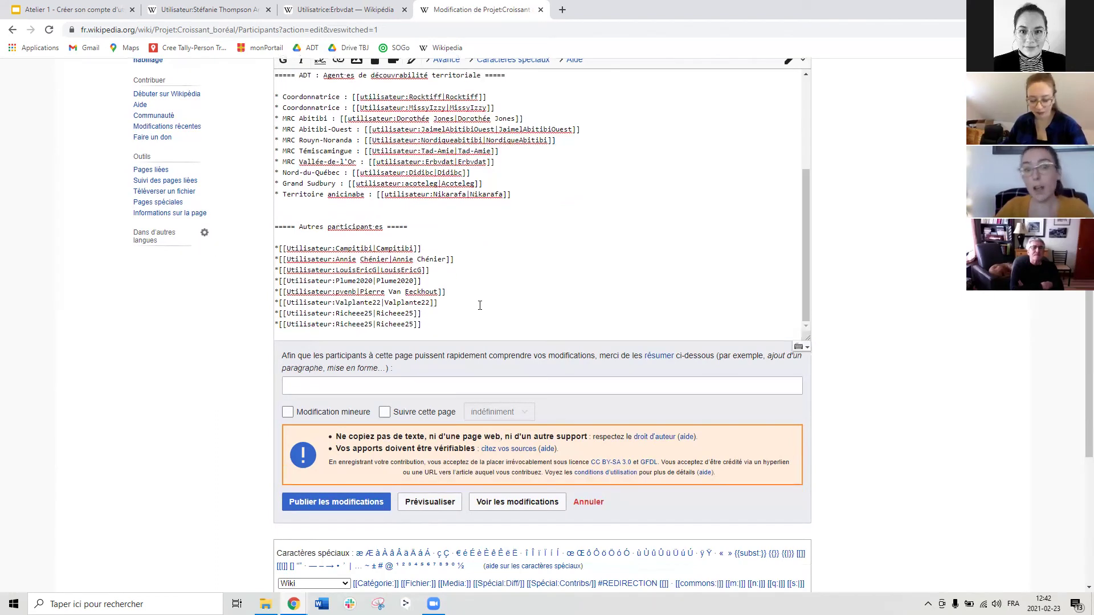
Step: Replace the user name in the duplicated last link's target with the account's username copied from its user page
drag(337, 323, 370, 327)
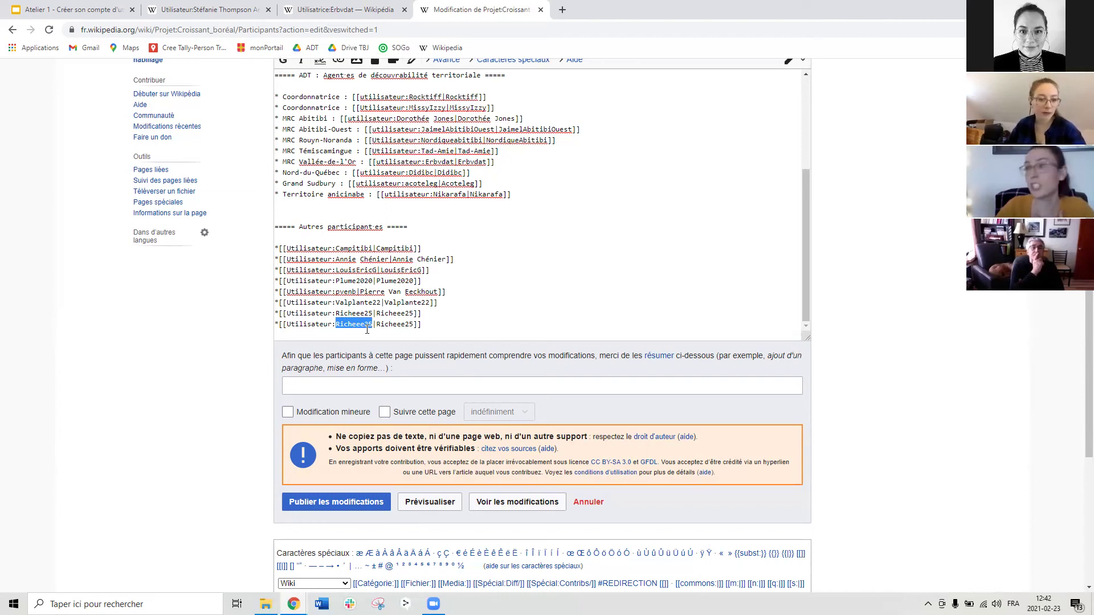
click(217, 4)
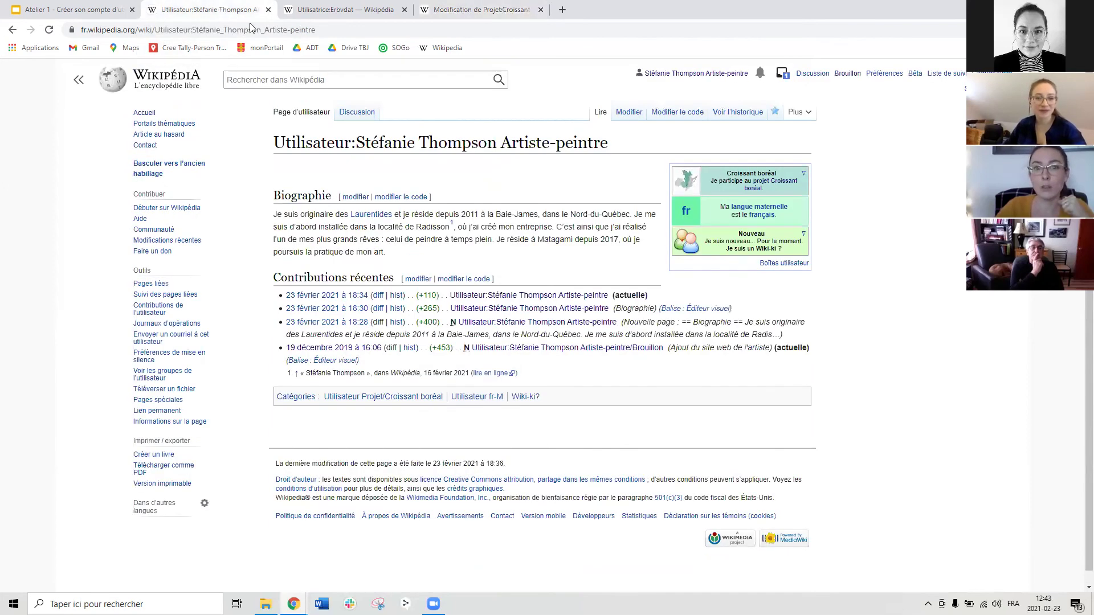
drag(360, 141, 606, 144)
key(ctrl+c)
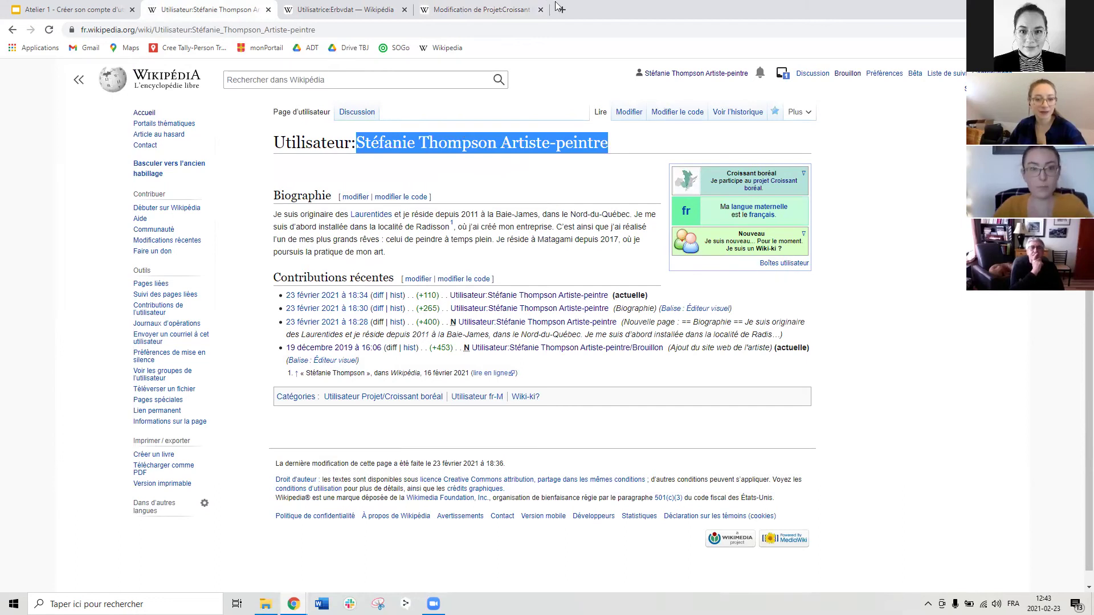
click(497, 6)
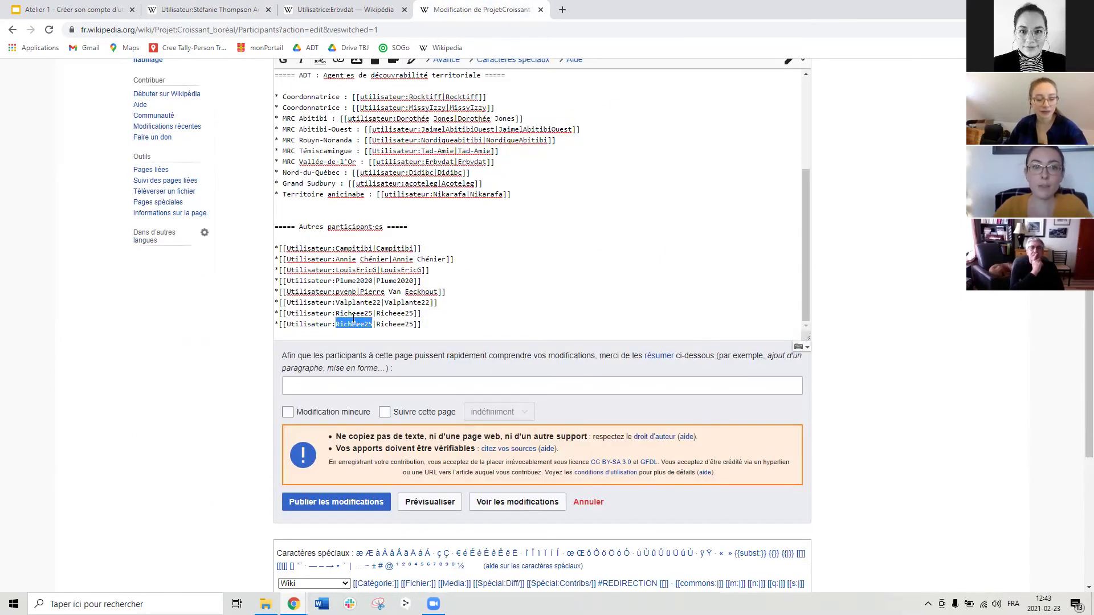
key(ctrl+v)
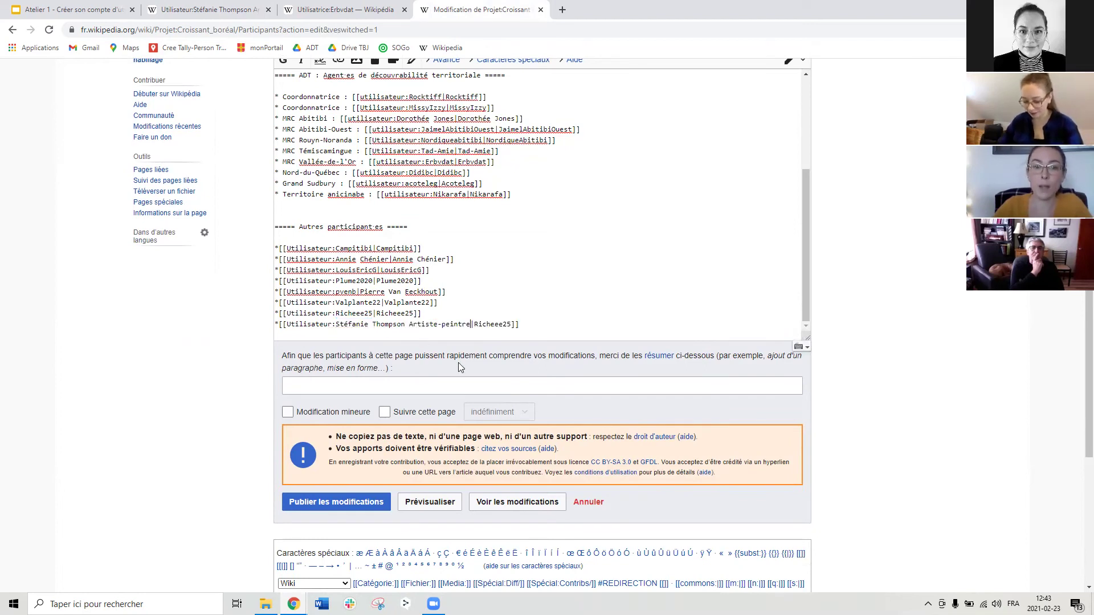
Step: Replace the display name in the duplicated last link with the account's username, and check the closing brackets and the vertical bar separator
drag(473, 324, 514, 323)
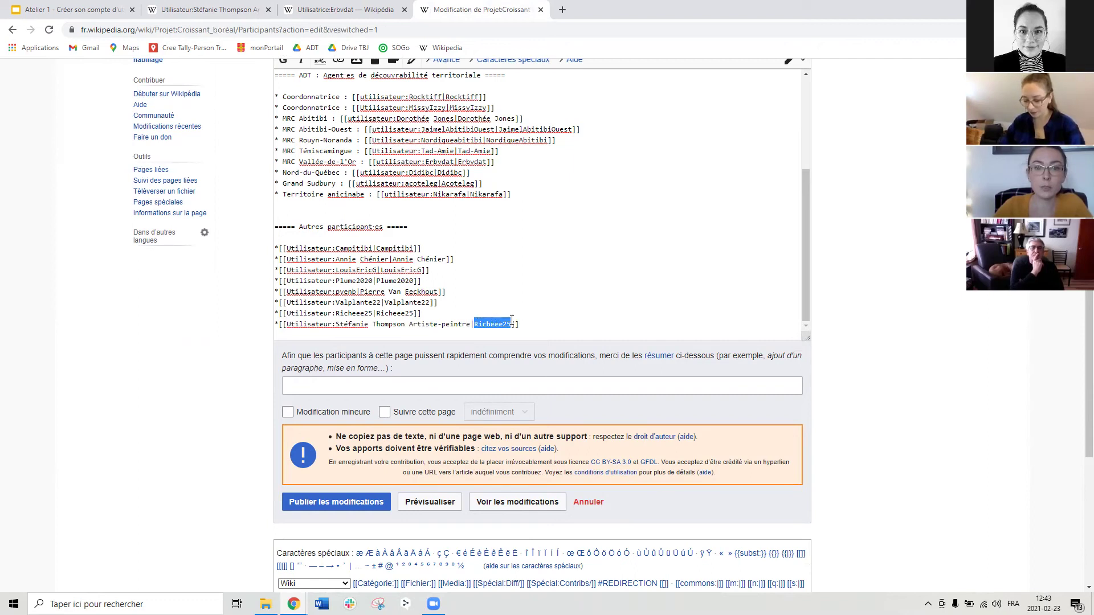
key(ctrl+v)
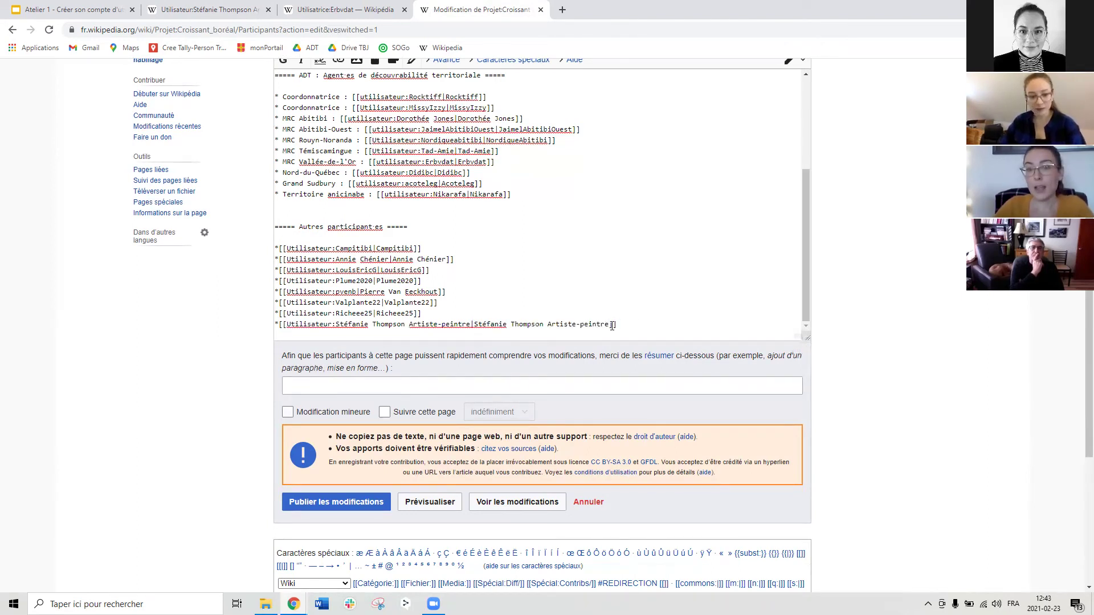
drag(608, 326, 618, 326)
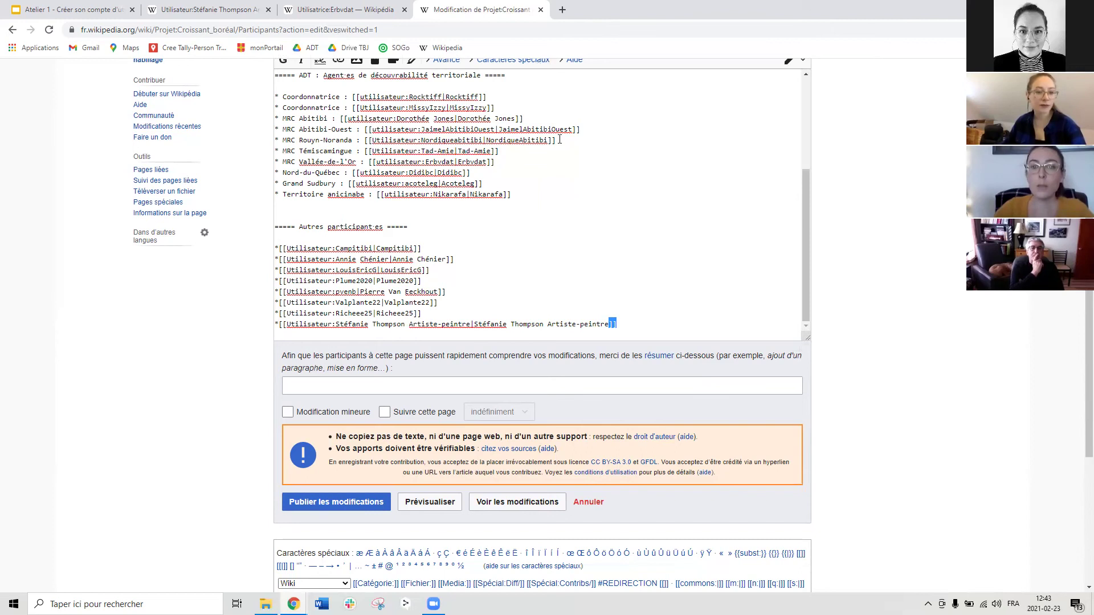
click(472, 323)
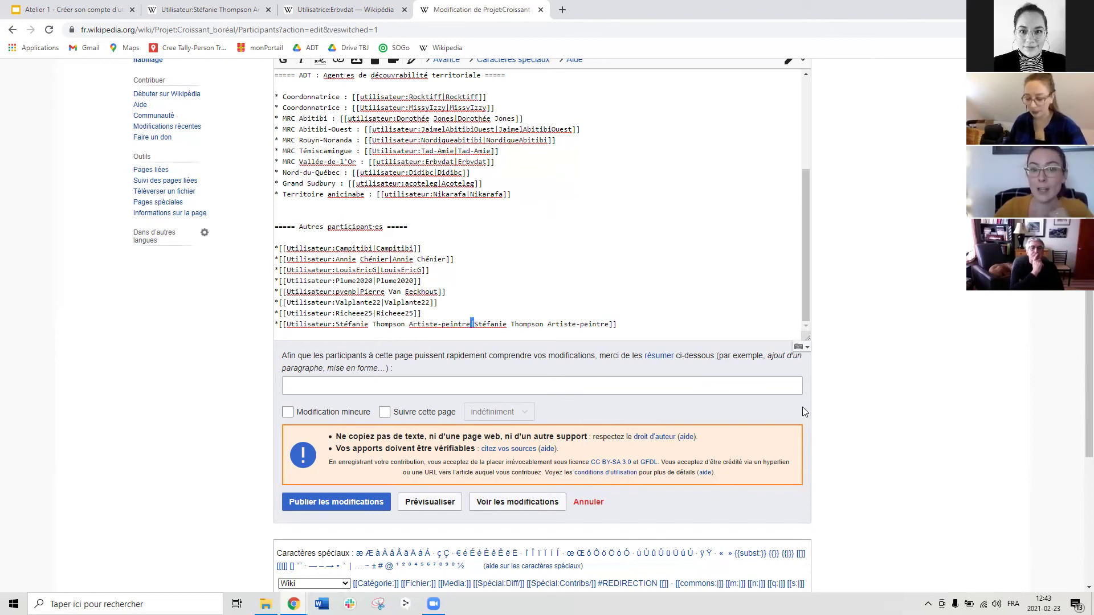
click(632, 323)
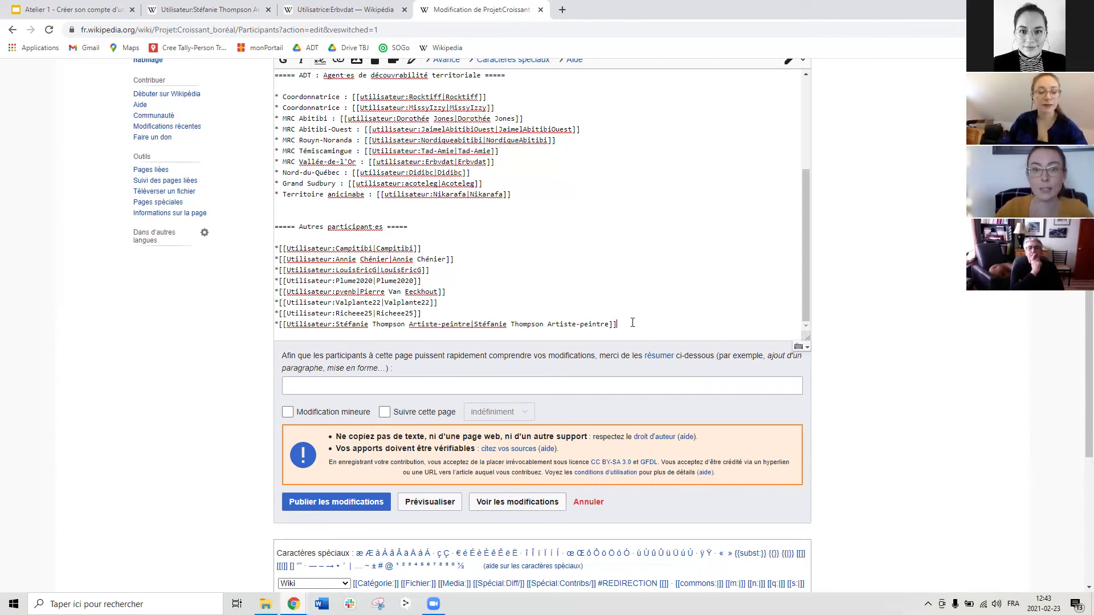
Step: Preview the edited Participants page and check the new entry under Autres participant·es
click(420, 504)
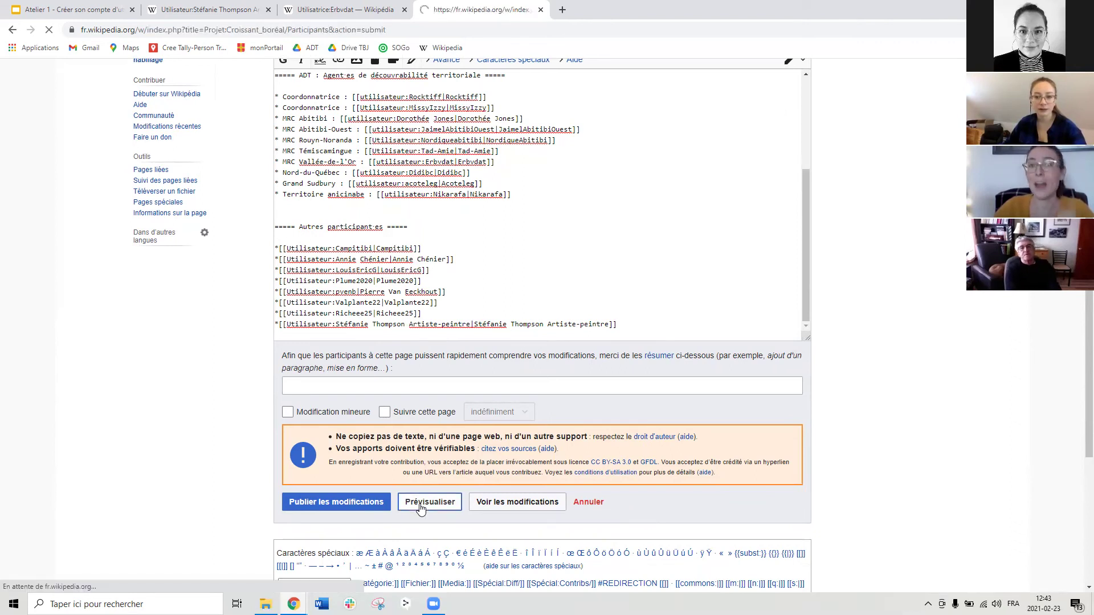
scroll(525, 398, down, 2)
scroll(530, 403, down, 3)
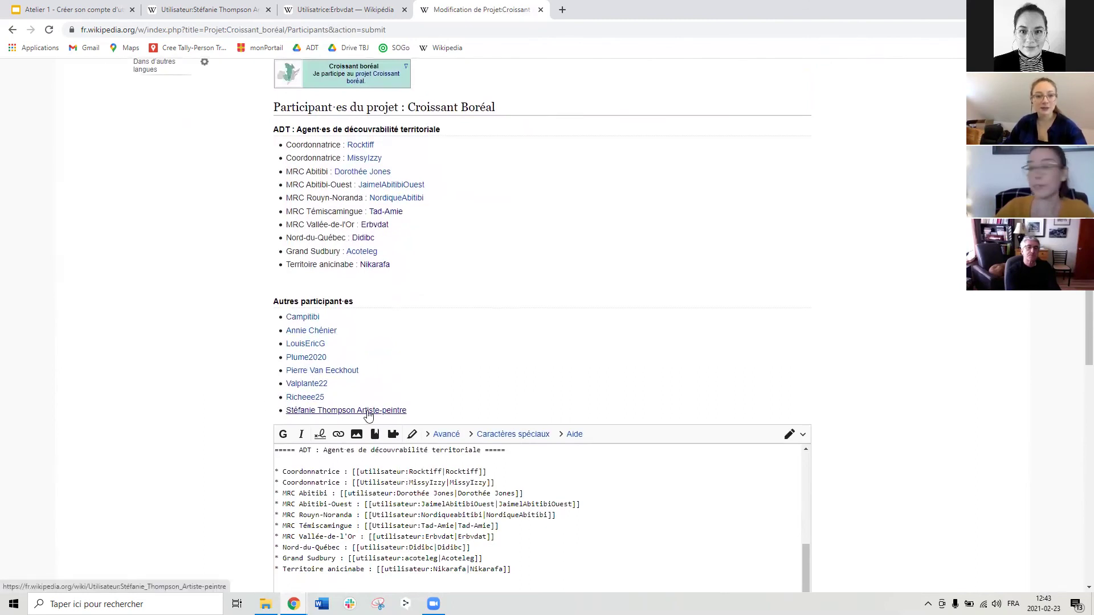
scroll(239, 351, down, 5)
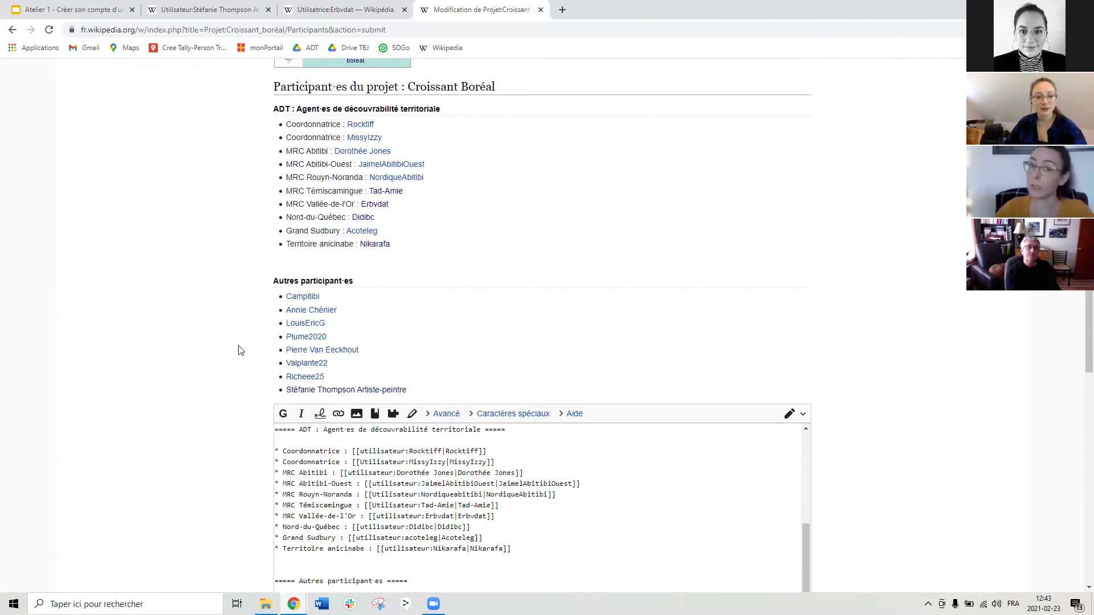
scroll(240, 350, down, 3)
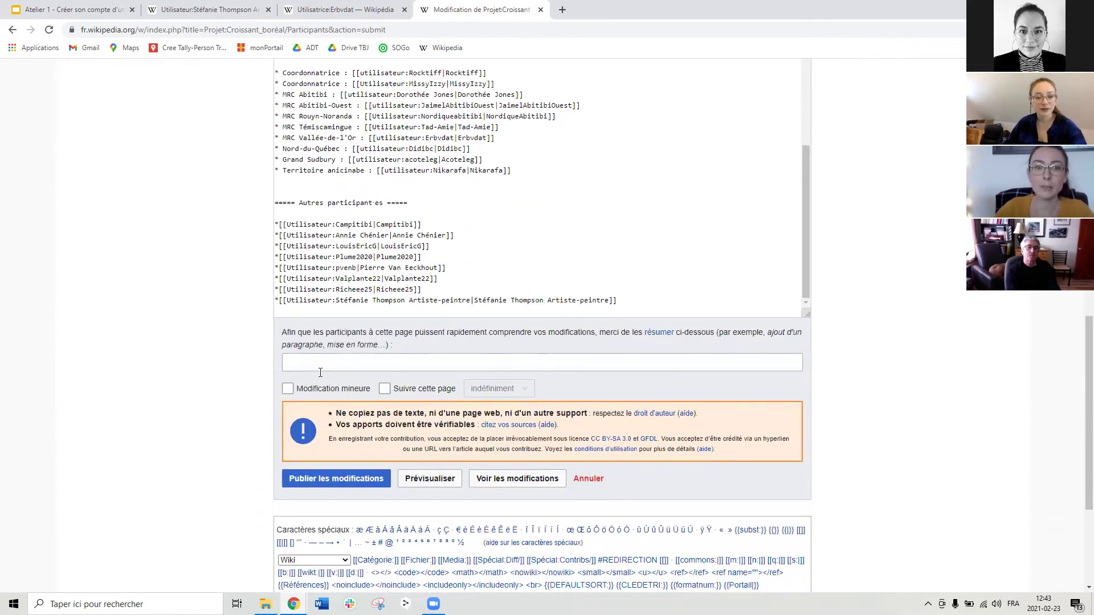
Step: Mark the edit as minor, summarise it as "Ajout d'une participante au Projet Croissant boréal", and try to publish it
click(286, 391)
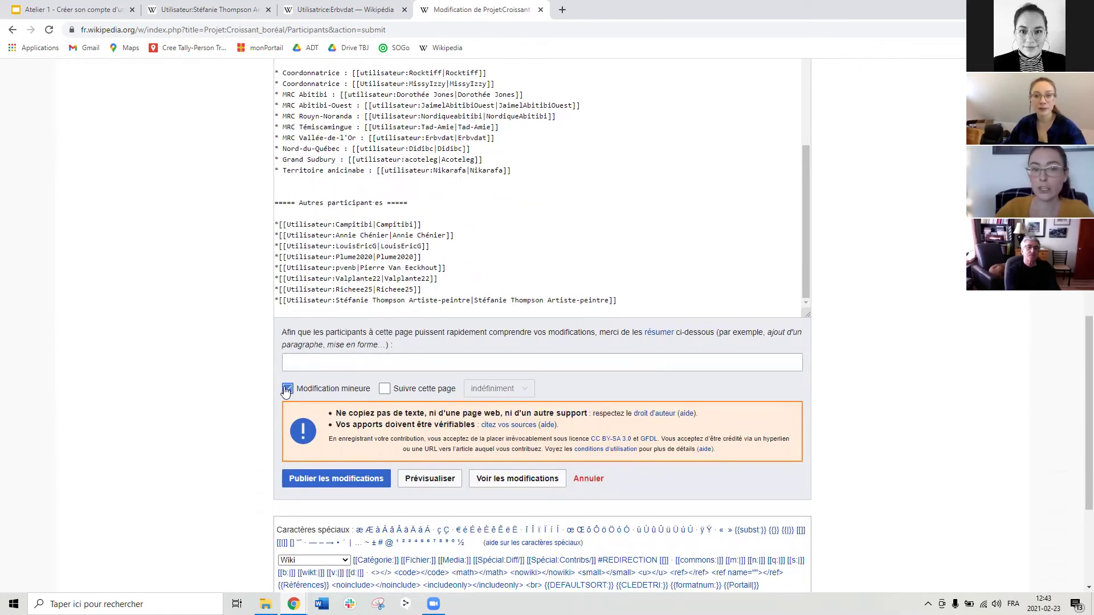
click(306, 361)
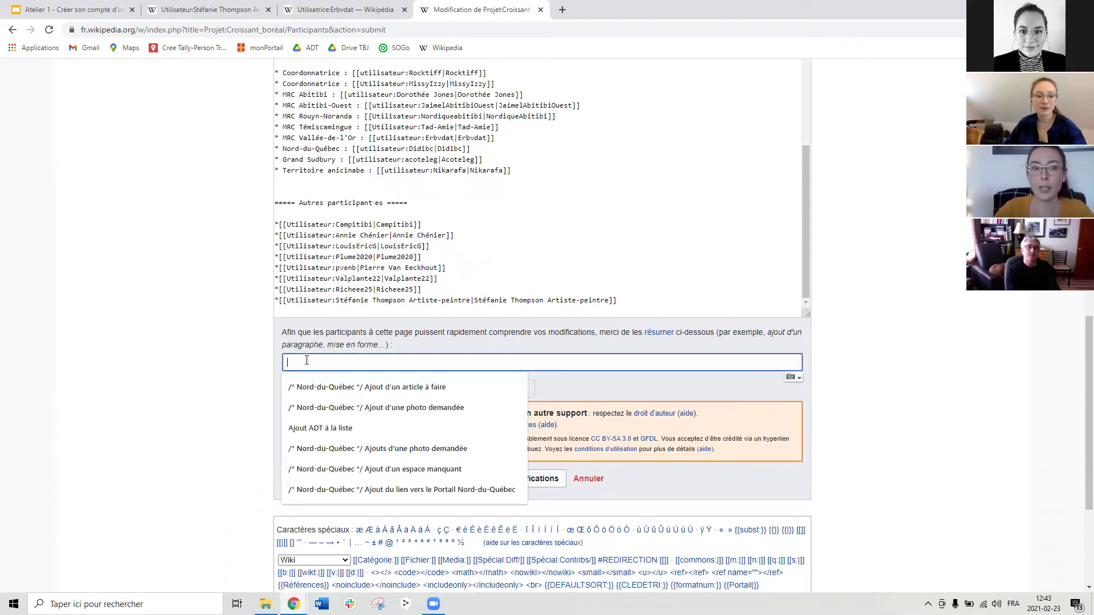
text(Ajout d')
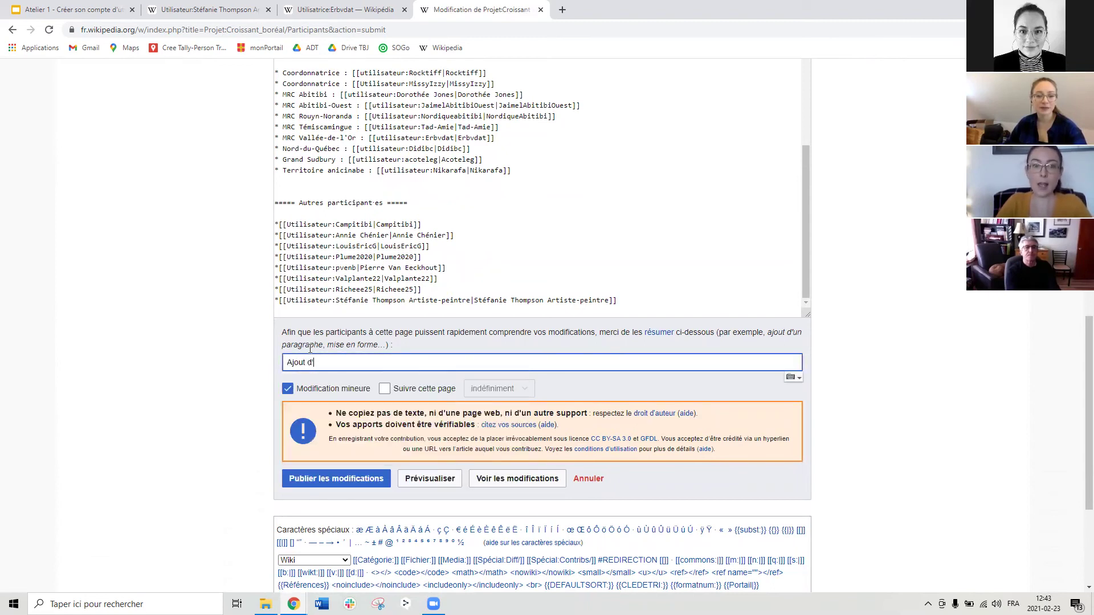
text(une participant)
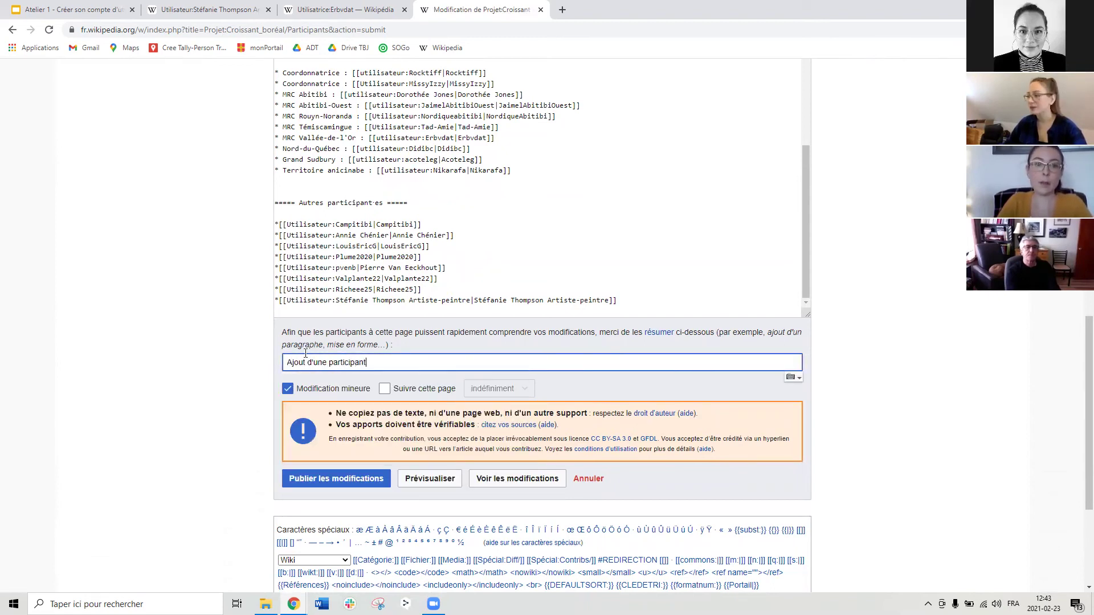
text(e à)
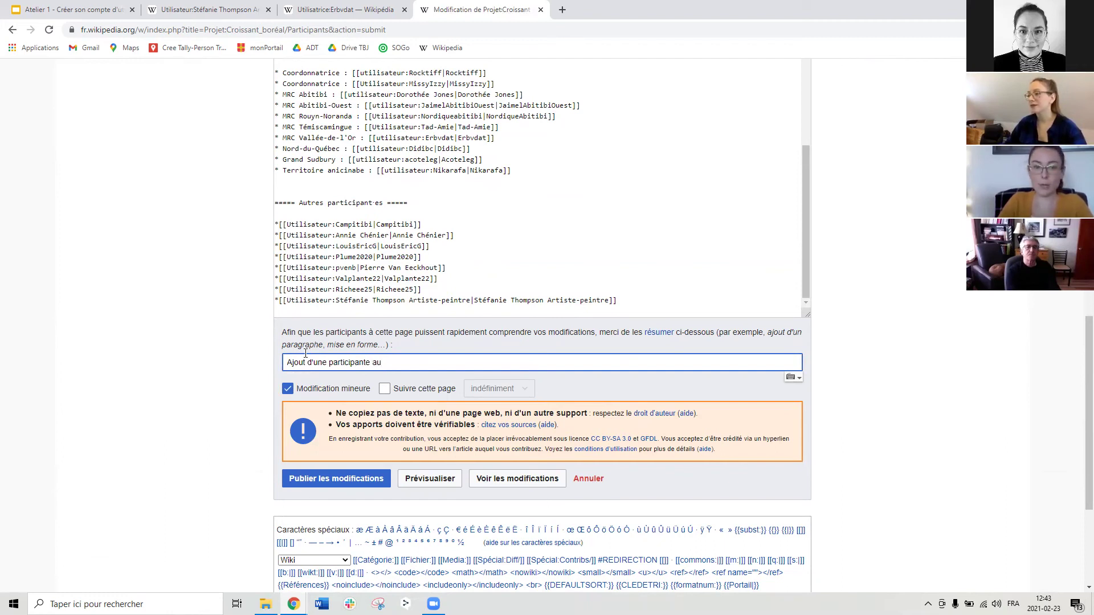
text(u Projet Croissant boréal)
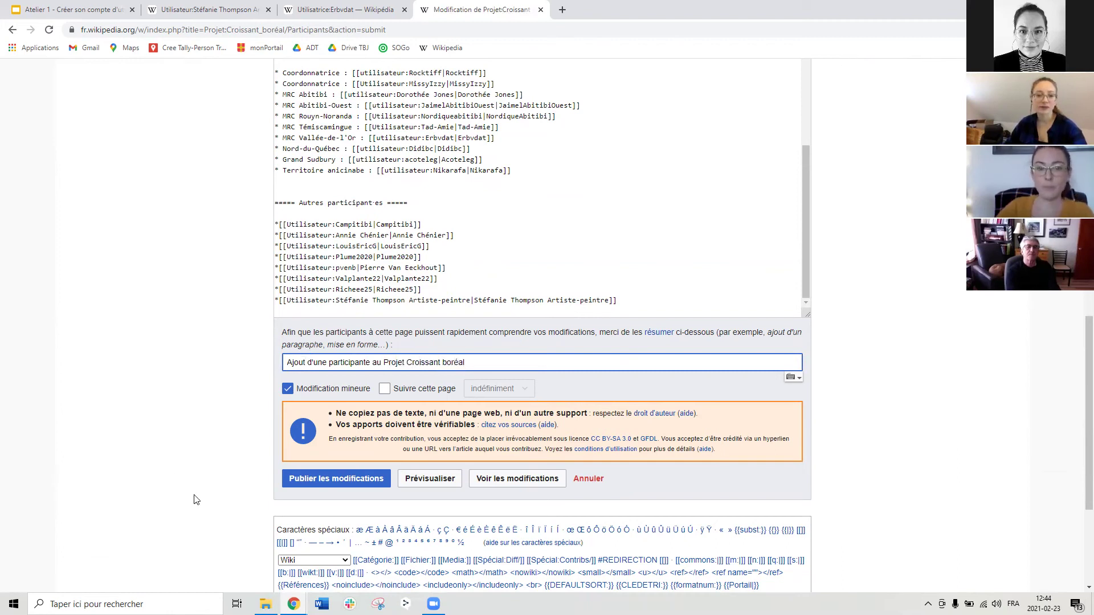
click(315, 478)
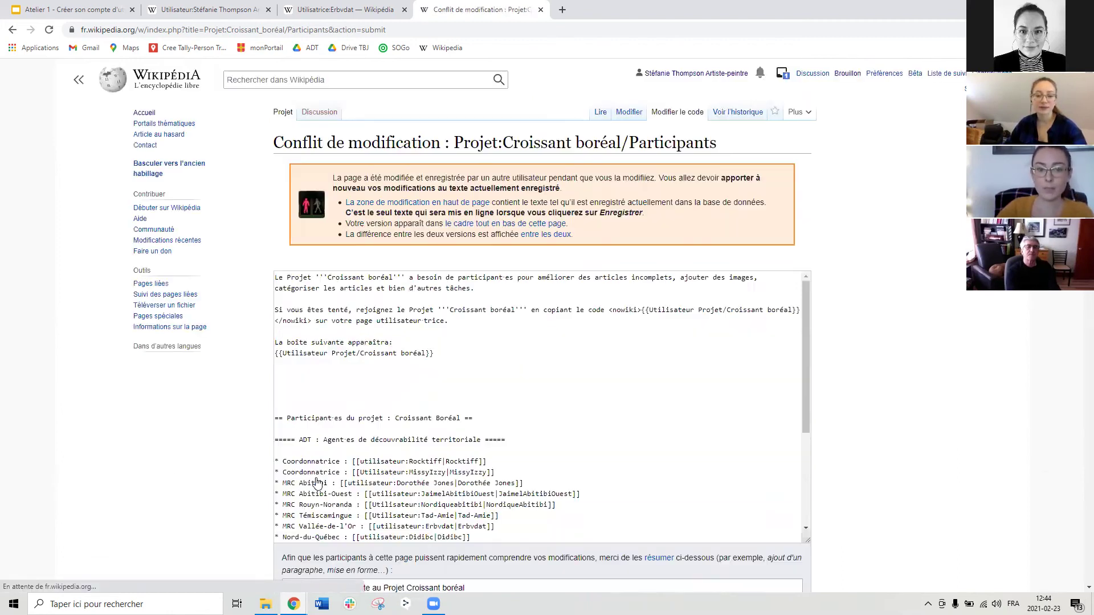
Step: Review the saved participants wikicode in the edit conflict view and preview that version of the page
scroll(267, 364, down, 5)
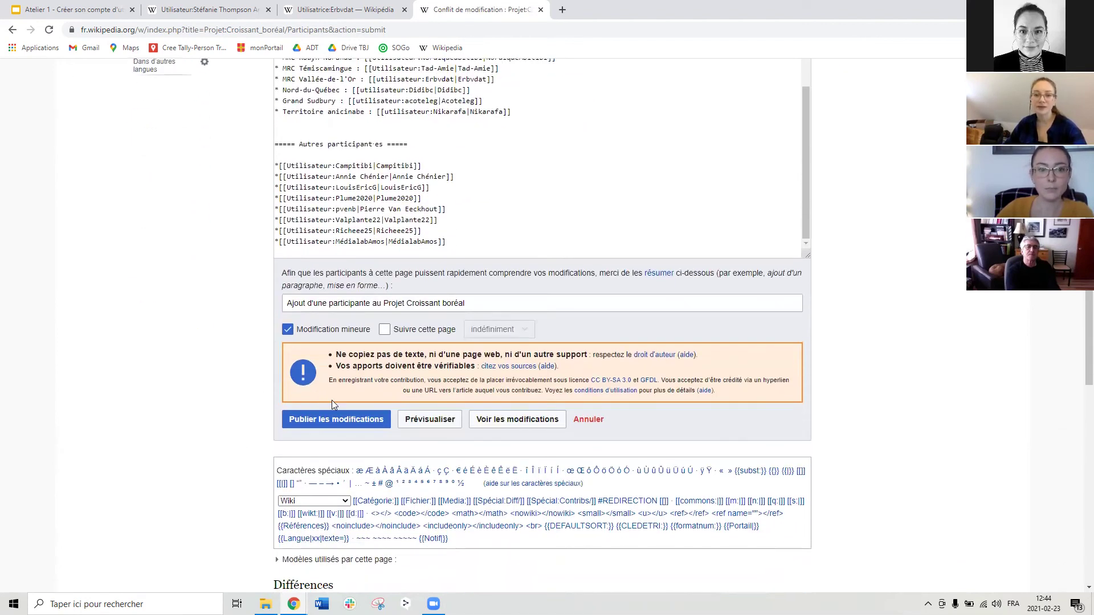
scroll(567, 184, down, 1)
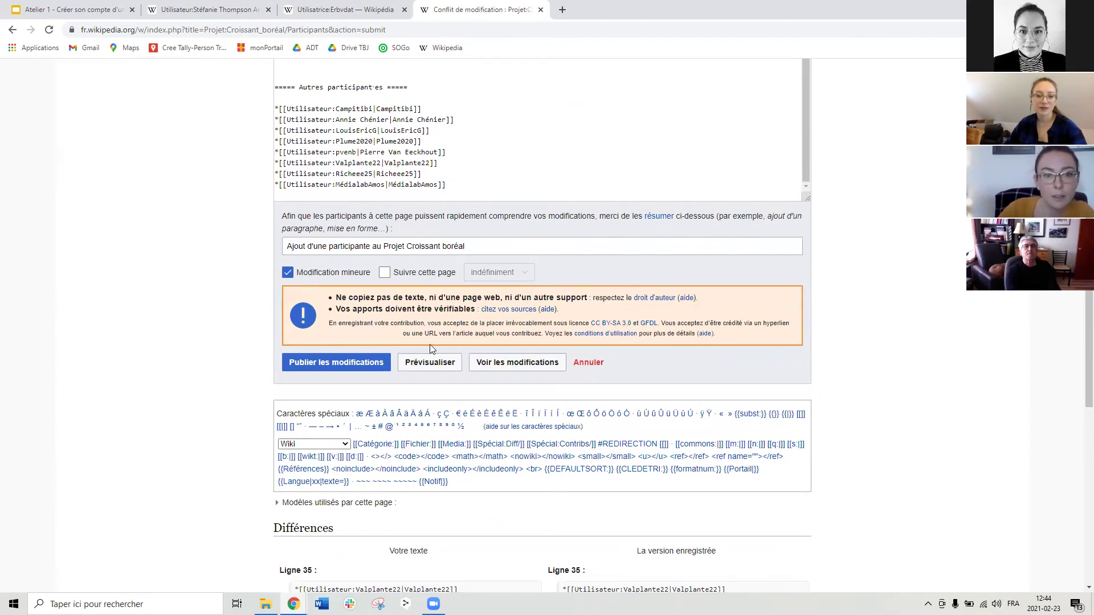
scroll(431, 349, up, 2)
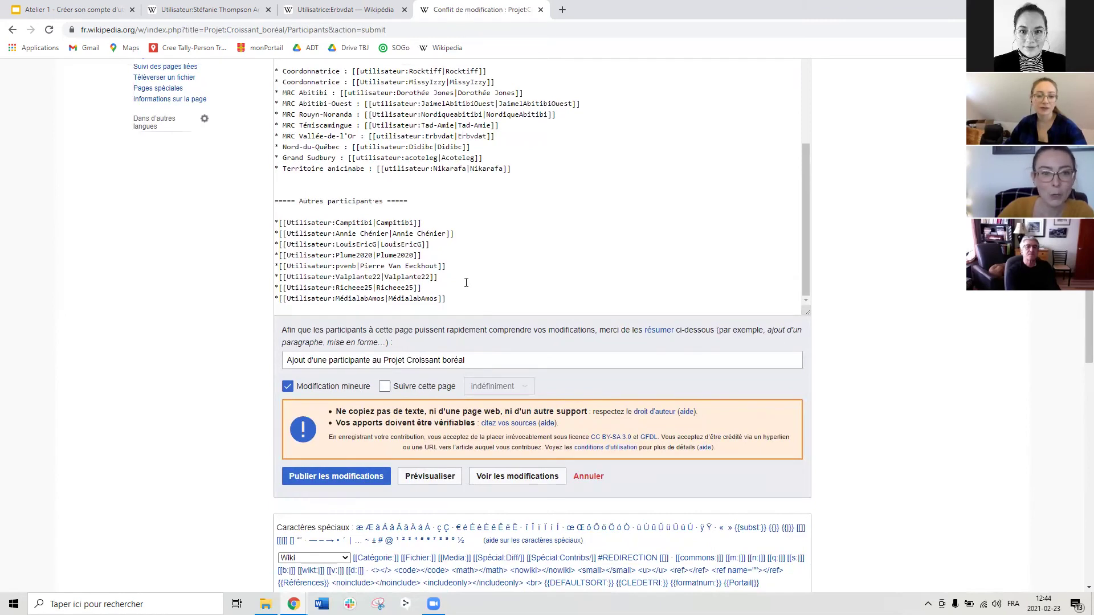
scroll(466, 282, down, 1)
click(435, 422)
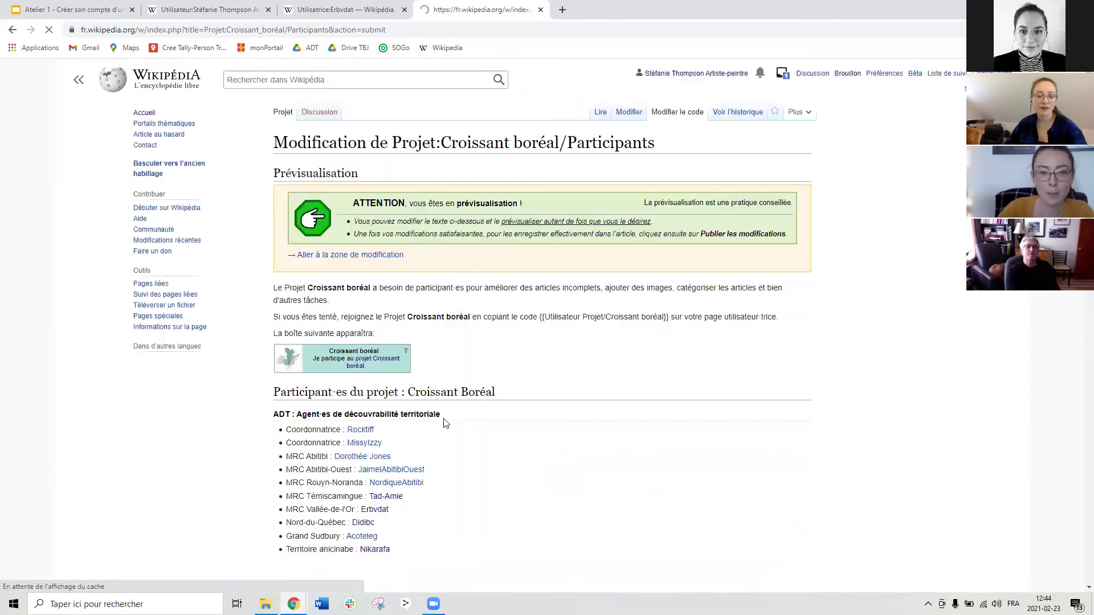
scroll(441, 407, down, 5)
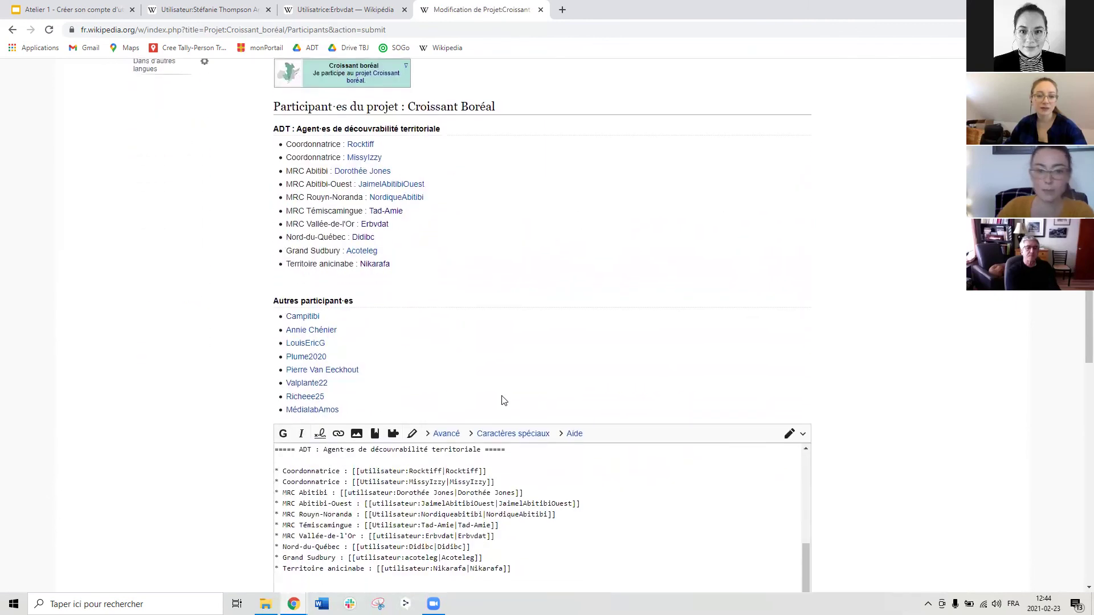
scroll(505, 401, down, 6)
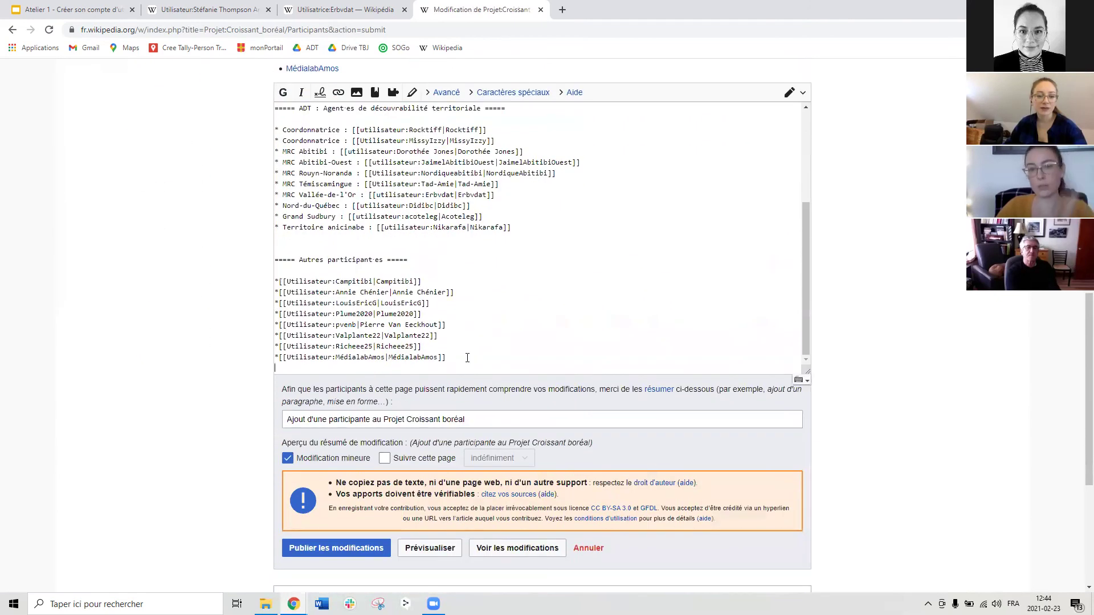
Step: Duplicate the MédialabAmos user link onto a new line at the end of the Autres participant·es list
drag(453, 357, 238, 361)
key(ctrl+c)
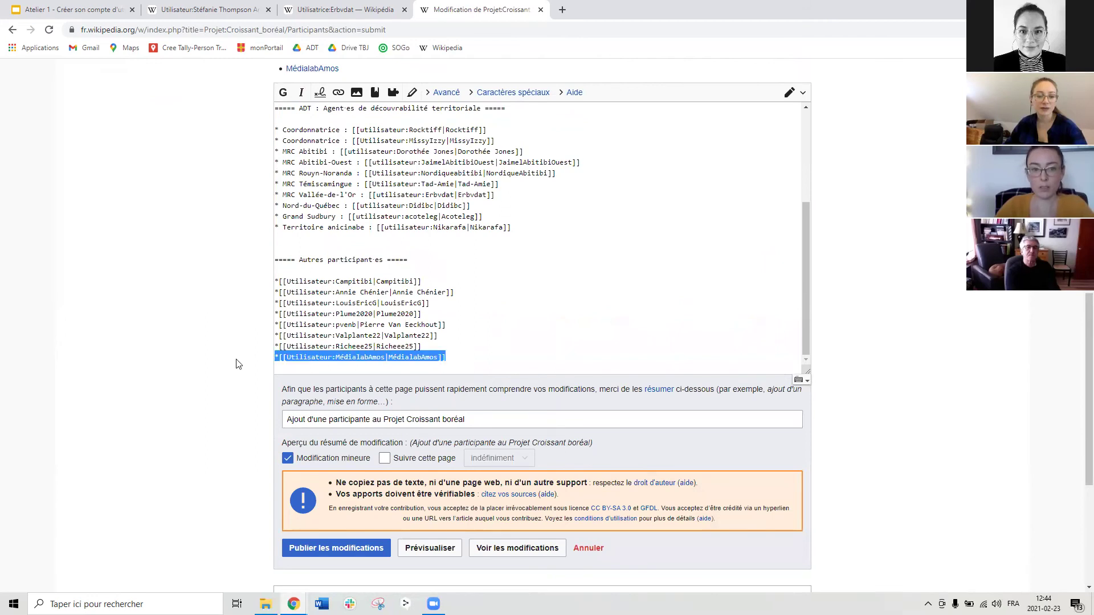
click(489, 360)
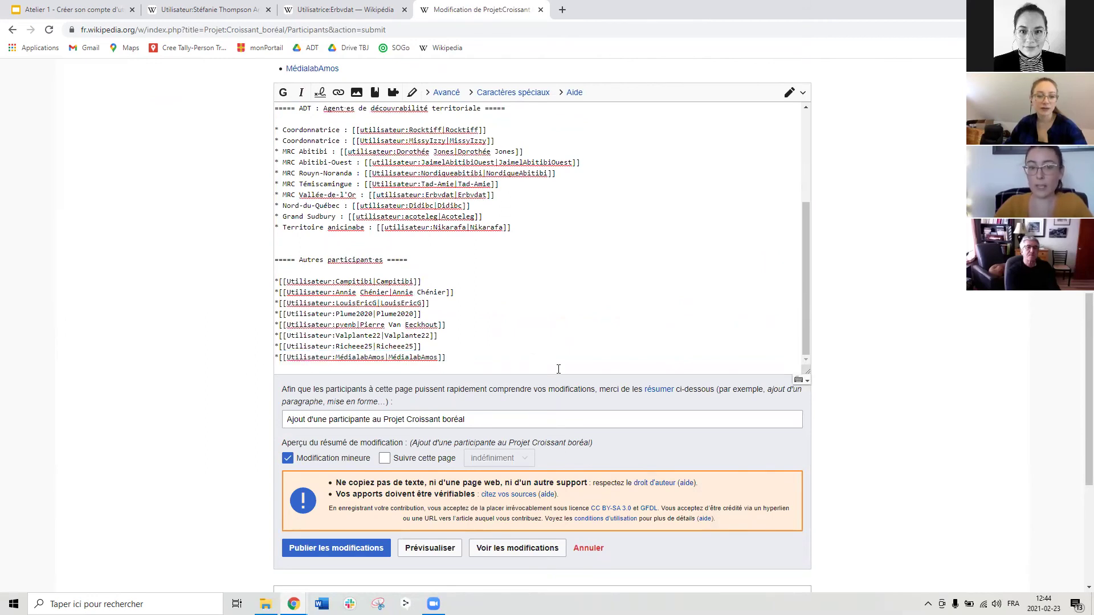
key(Return)
key(ctrl+v)
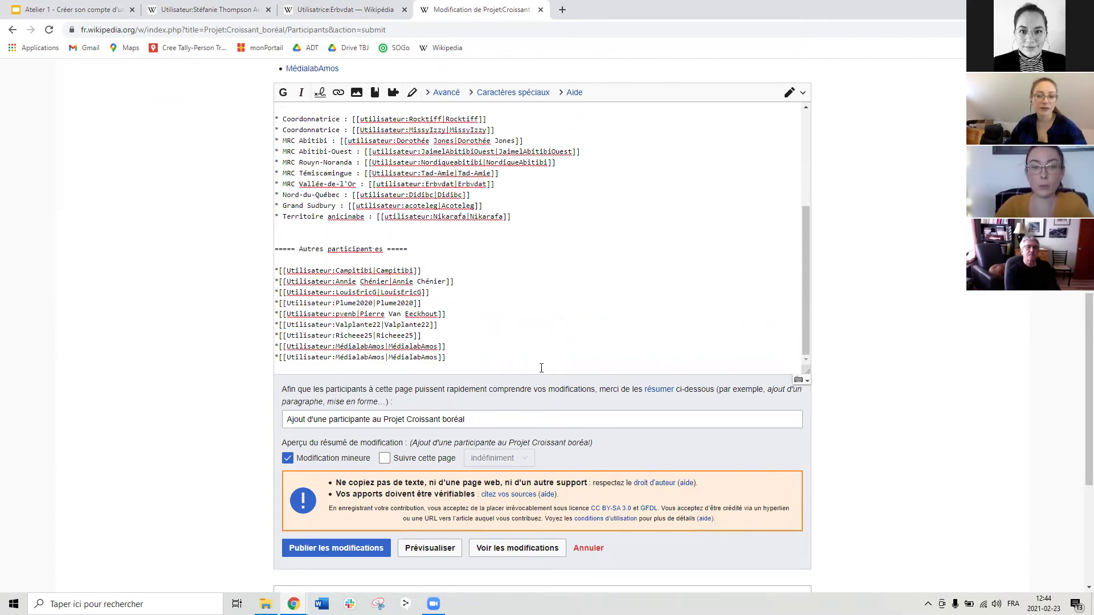
Step: Replace MédialabAmos in the target of the new last link with the account's username as shown on its user page
click(208, 10)
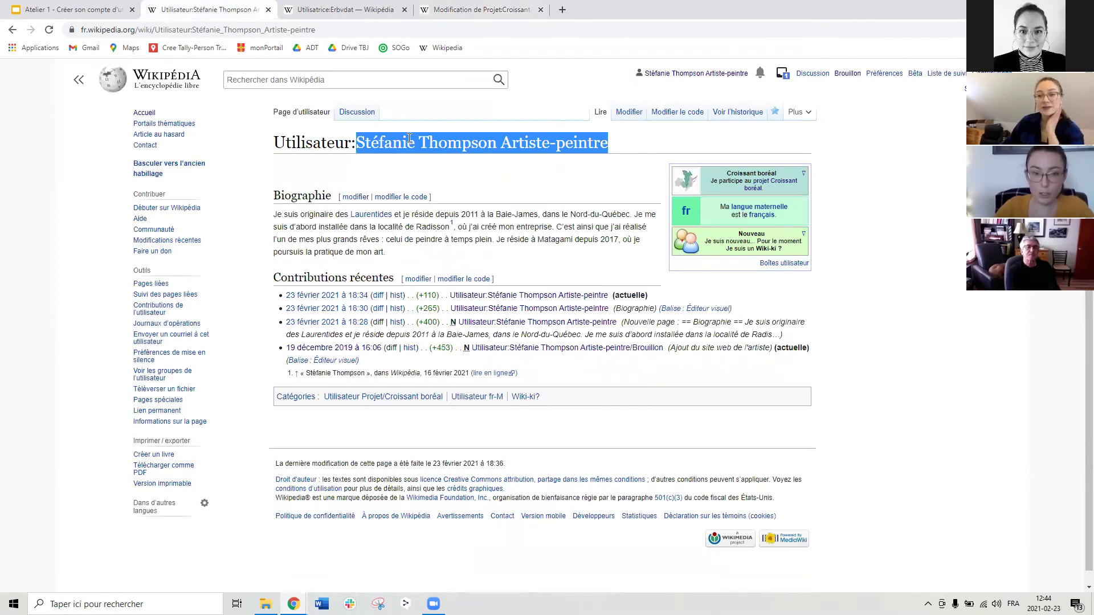
click(481, 9)
click(368, 357)
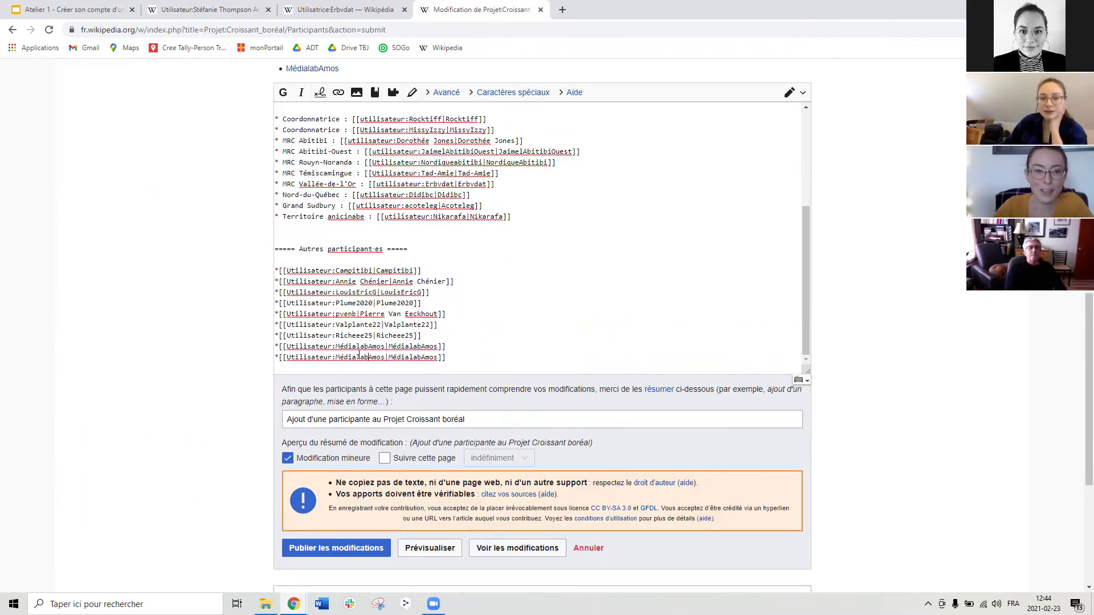
drag(343, 356, 383, 360)
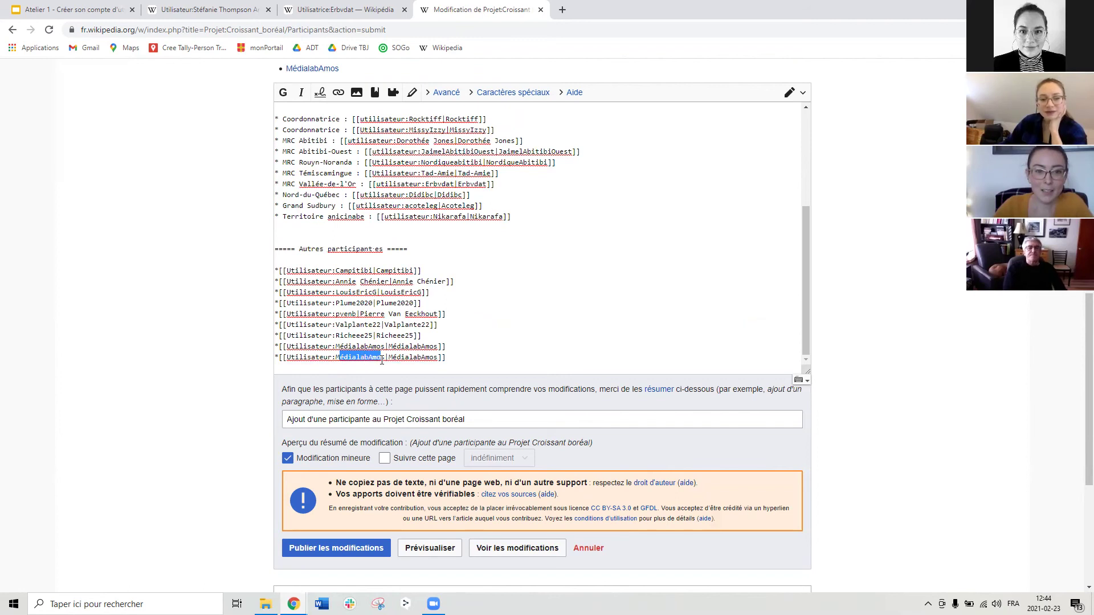
key(BackSpace)
key(BackSpace)
key(Delete)
text(Stéfanie Thompson Artiste-peintre)
Step: Replace the display name after the vertical bar in the new last link with the account's username
drag(479, 355, 522, 360)
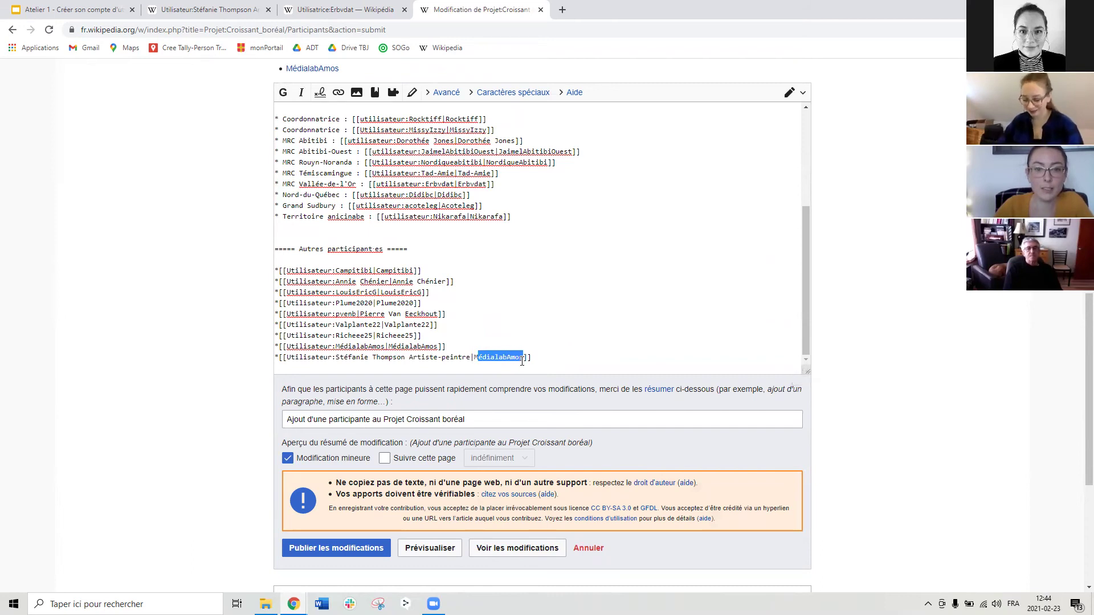
key(BackSpace)
text(Stéfanie Thompson Artiste-peintre)
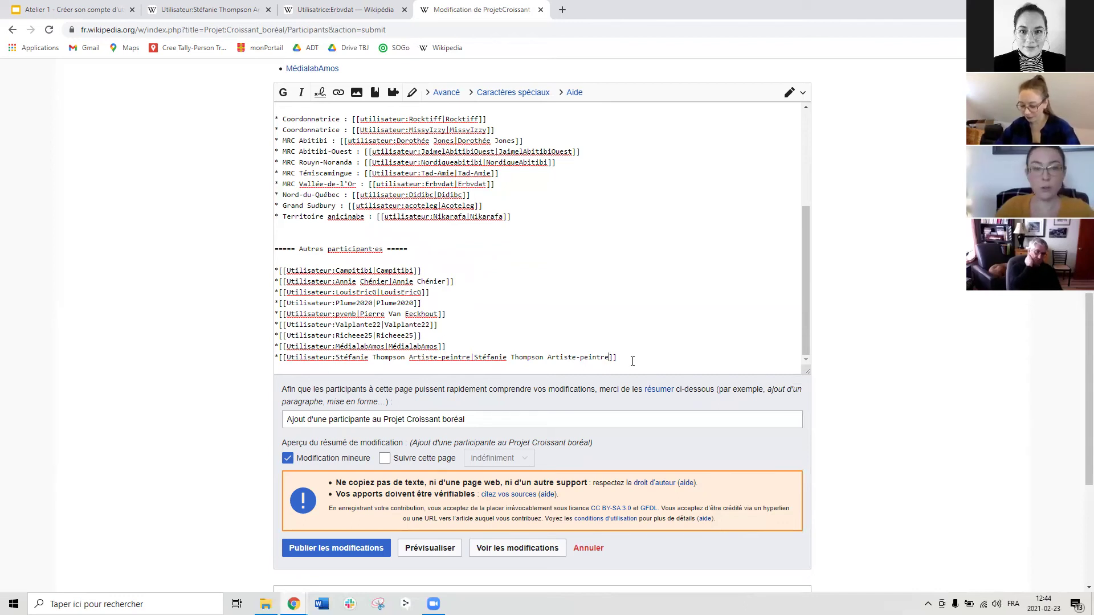
Step: Publish the edited participants page and check the account's entry in the Autres participant·es list
click(357, 551)
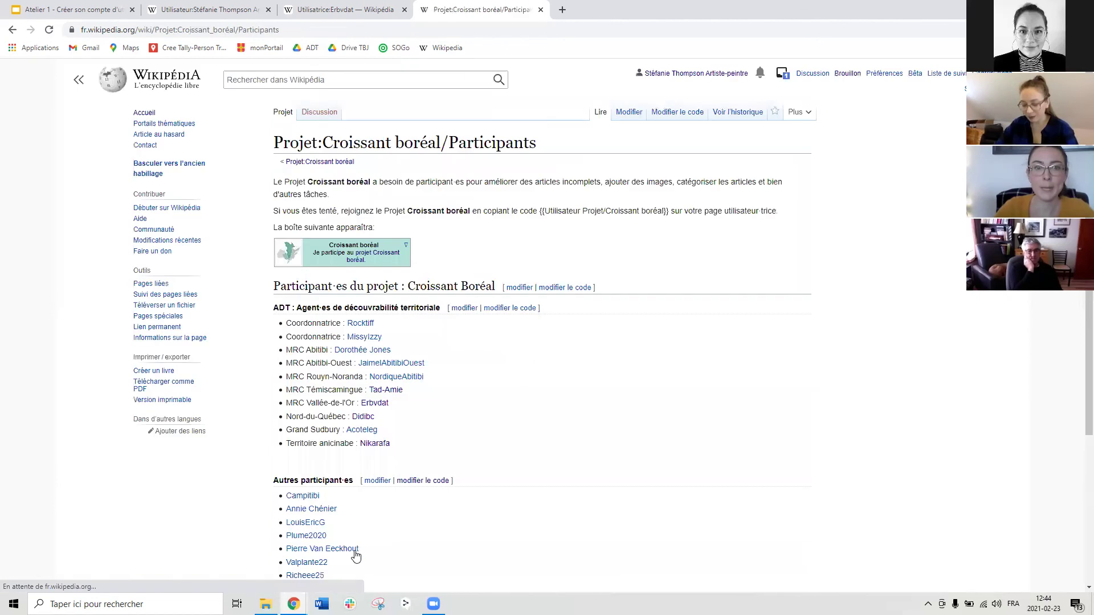
scroll(517, 384, down, 4)
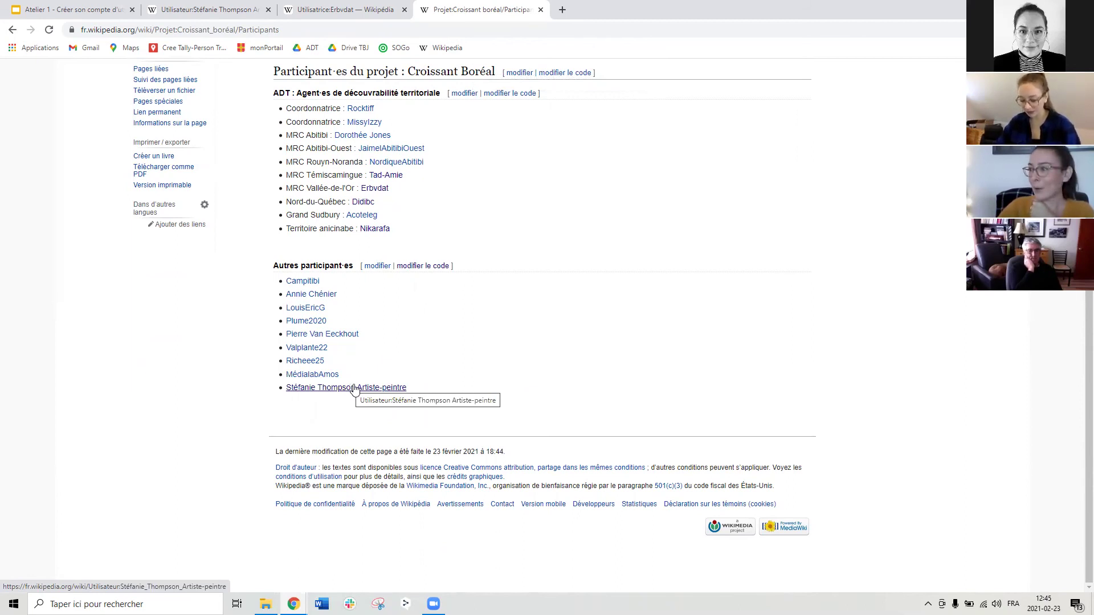
scroll(461, 224, up, 1)
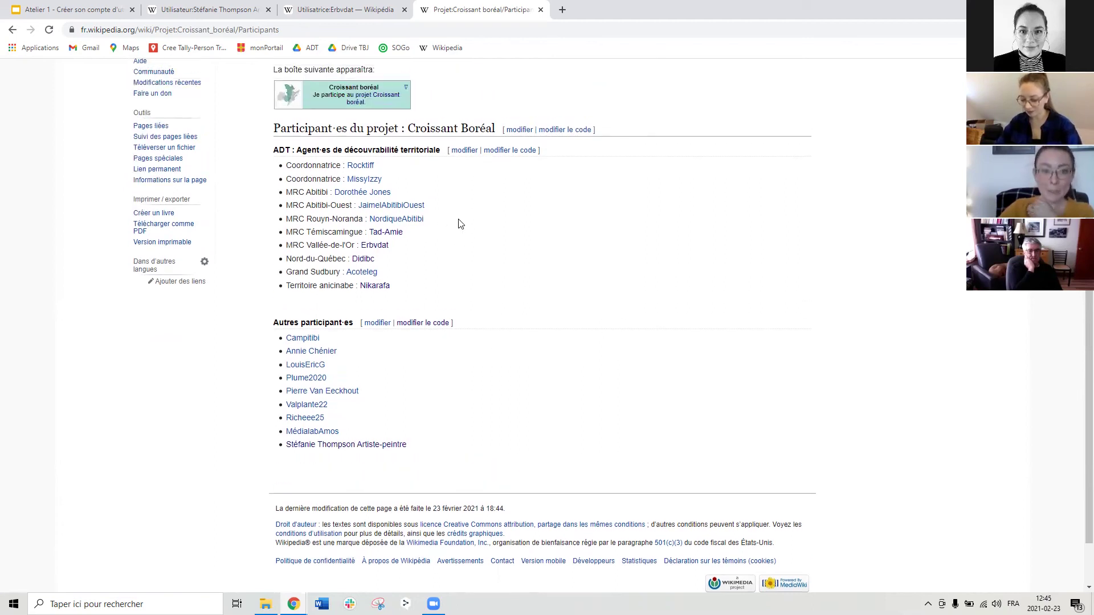
scroll(461, 224, up, 3)
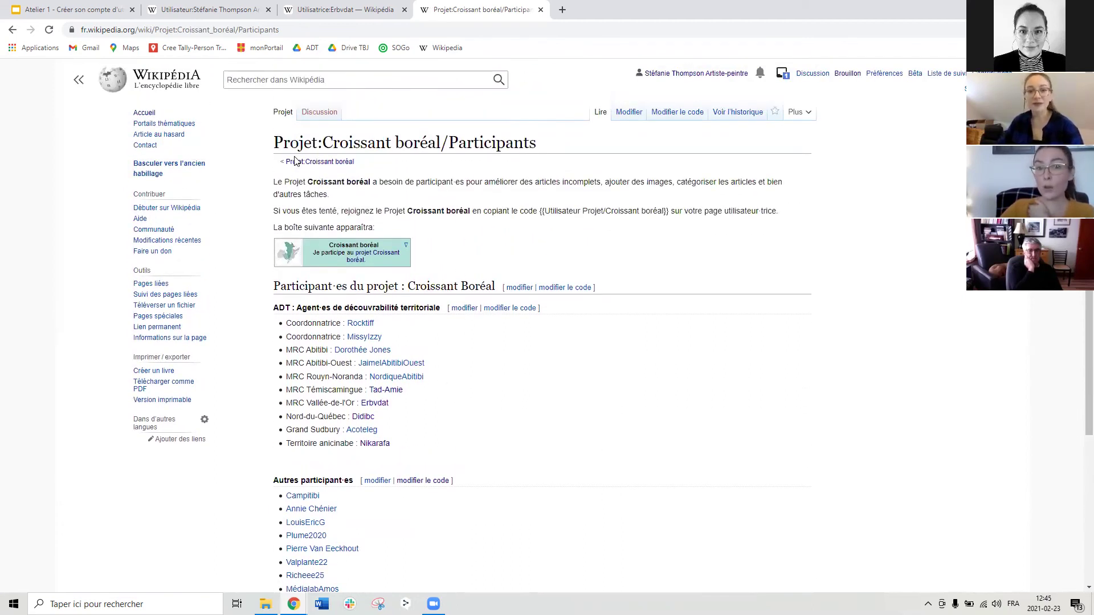
Step: Open the parent Projet:Croissant boréal page and examine its announcements, contribution tasks, requested articles, and templates and banners
click(296, 164)
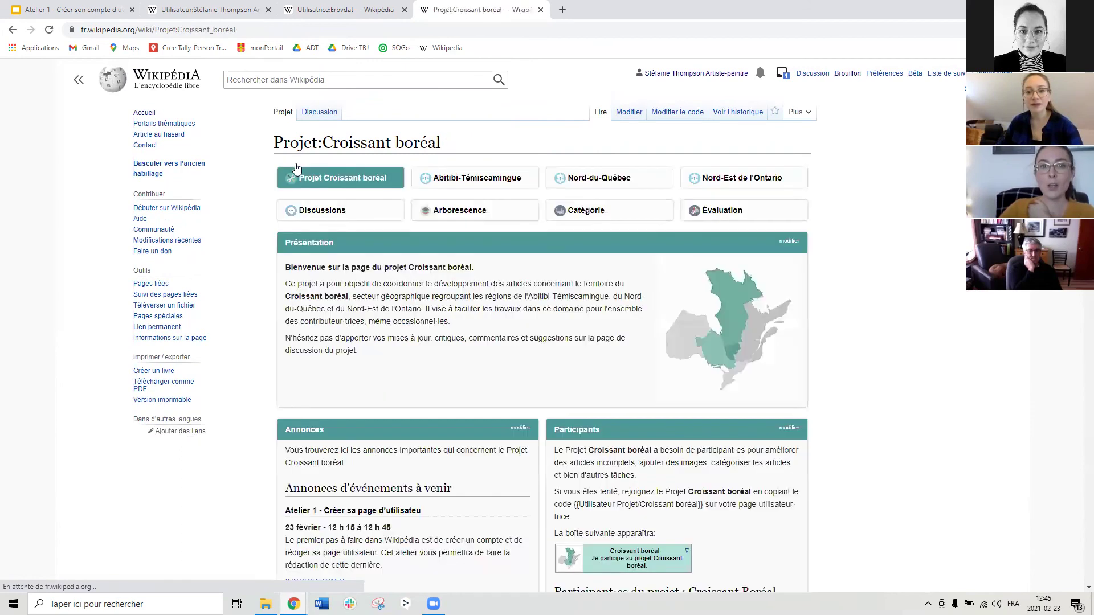
scroll(317, 265, down, 2)
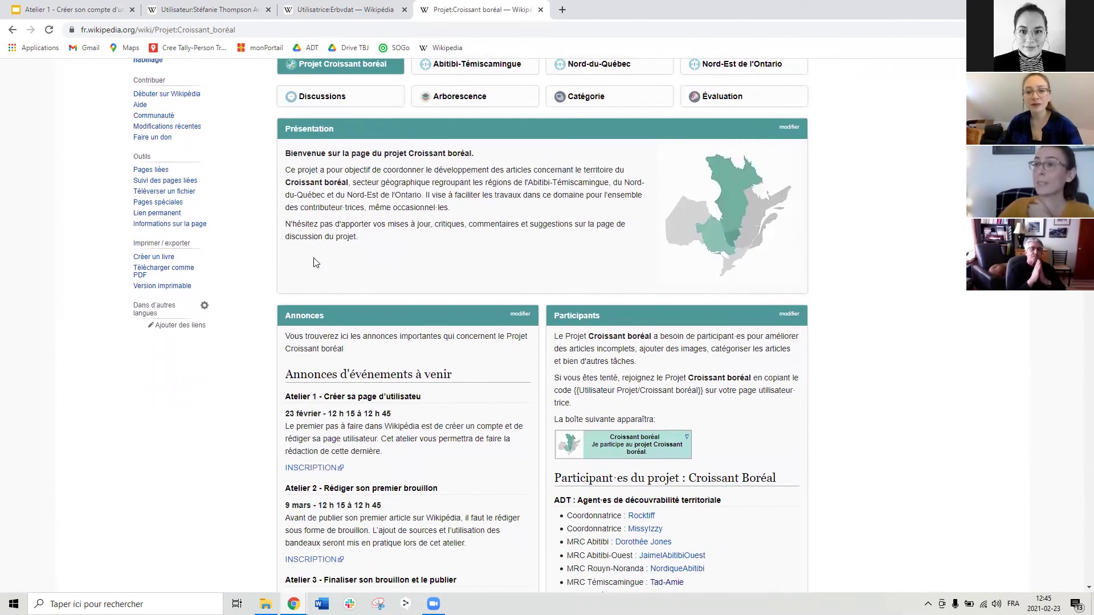
scroll(316, 263, down, 8)
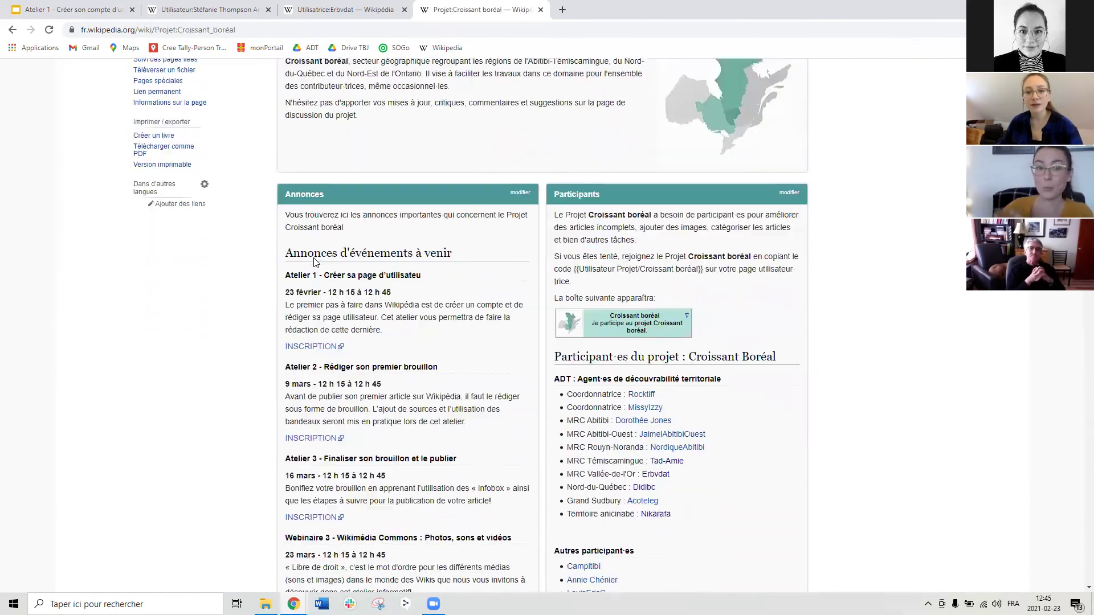
scroll(315, 259, down, 7)
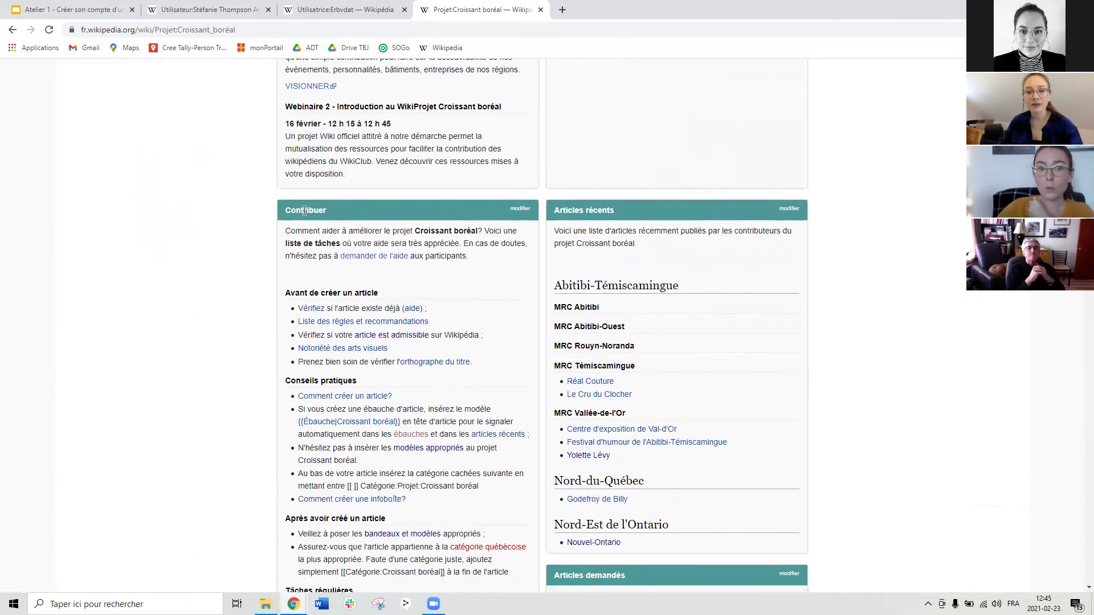
scroll(344, 215, down, 1)
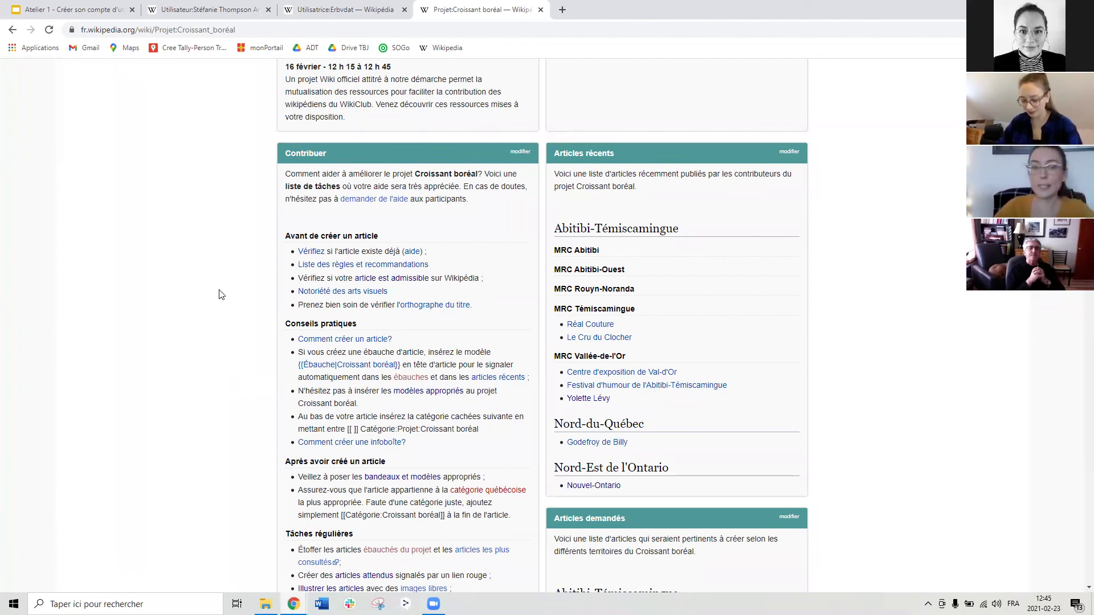
scroll(223, 351, down, 6)
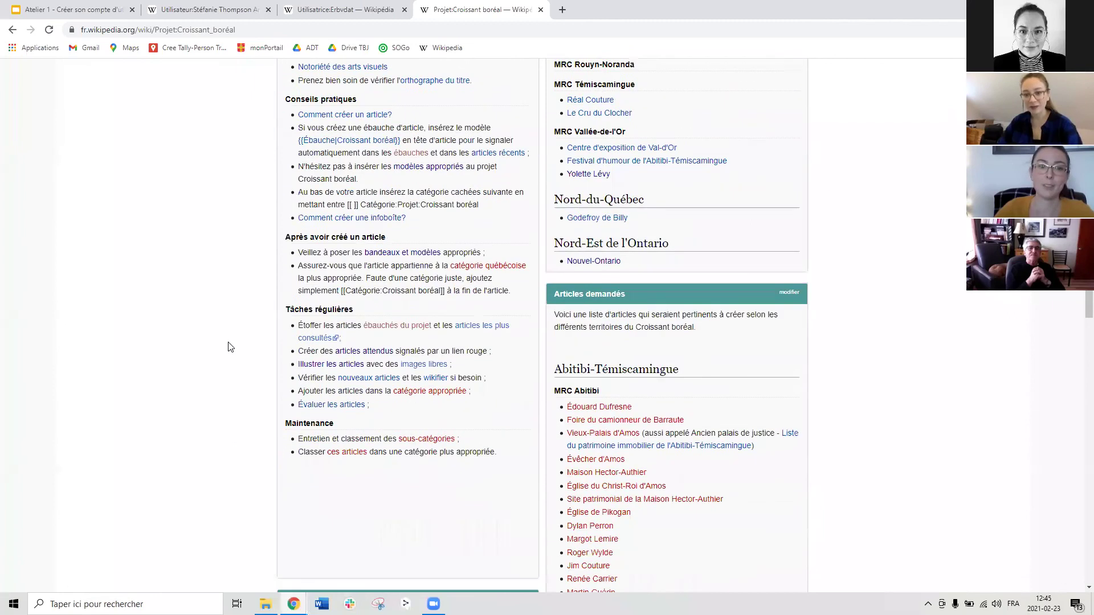
scroll(231, 347, down, 6)
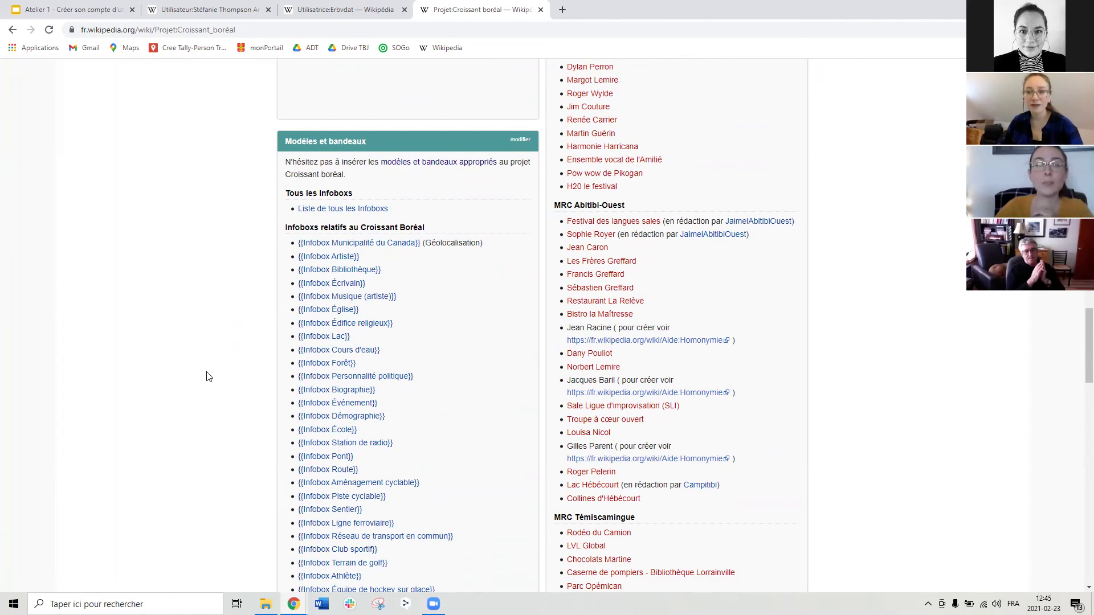
scroll(207, 377, down, 1)
scroll(207, 376, down, 3)
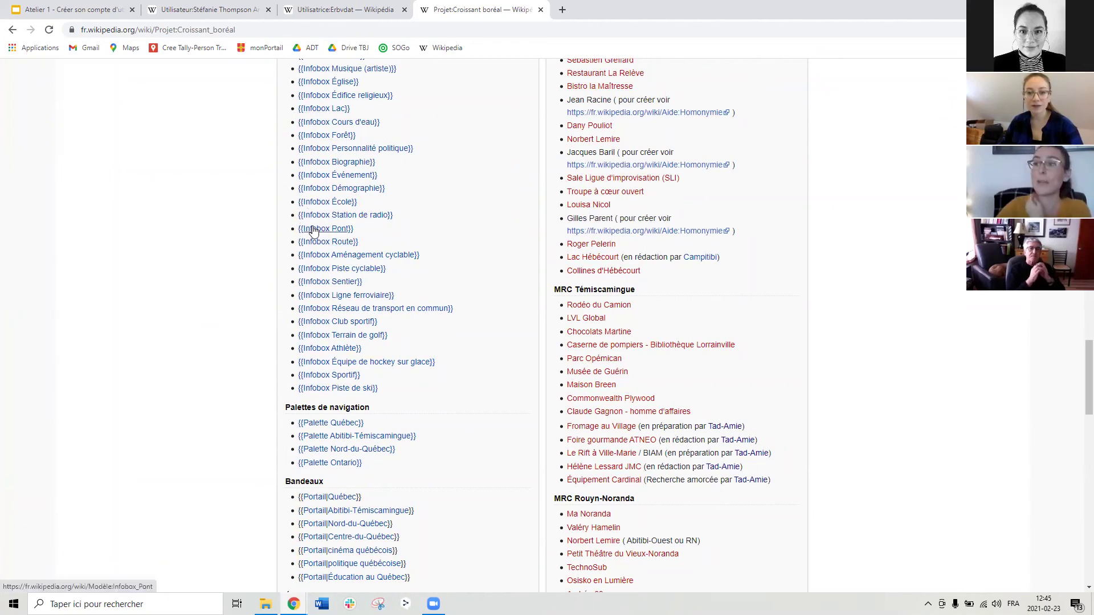
scroll(284, 263, down, 3)
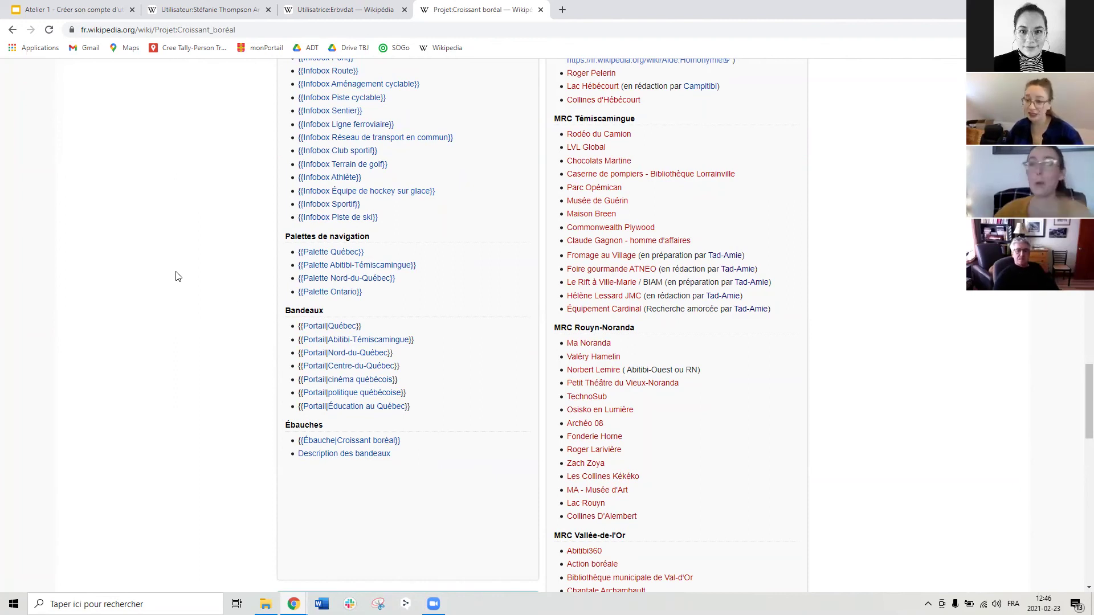
Step: Review the project page again from the infobox templates back through the contribution tasks and participants to the presentation section
scroll(405, 244, up, 3)
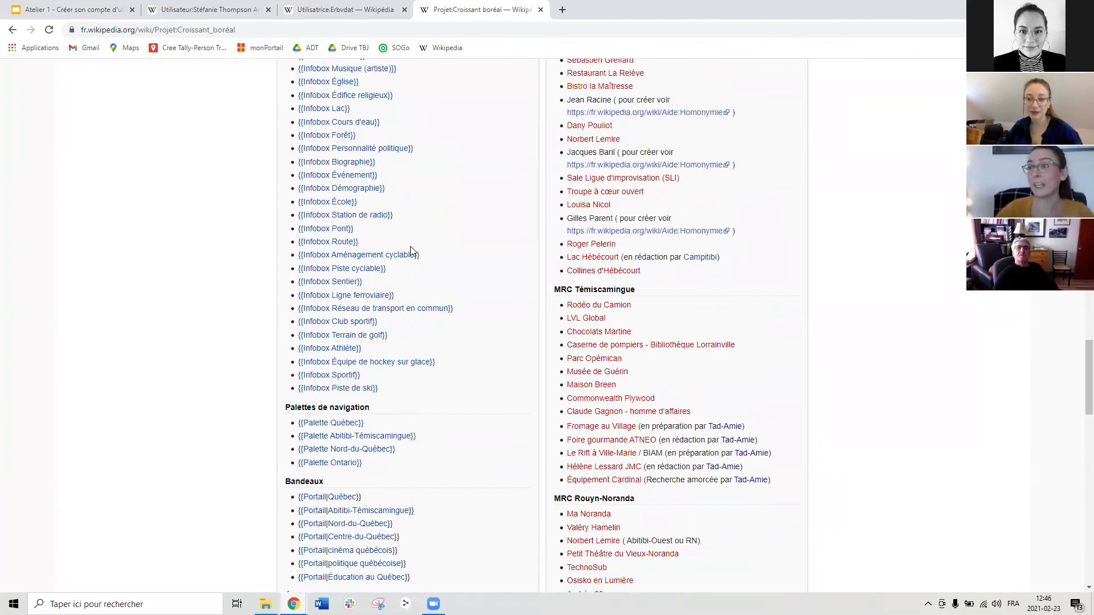
scroll(408, 246, up, 3)
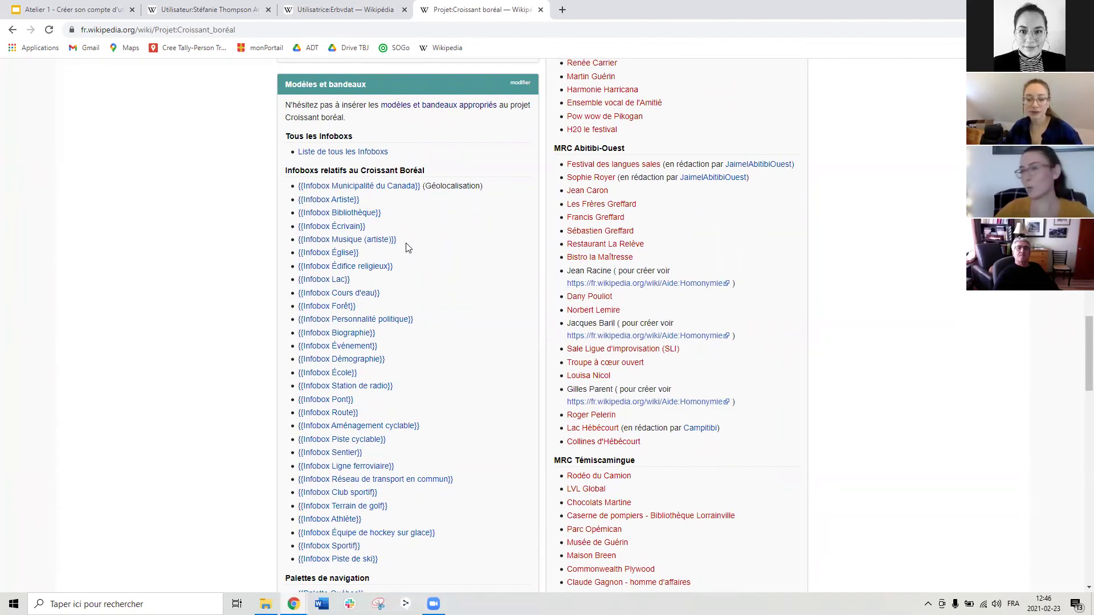
scroll(408, 246, up, 10)
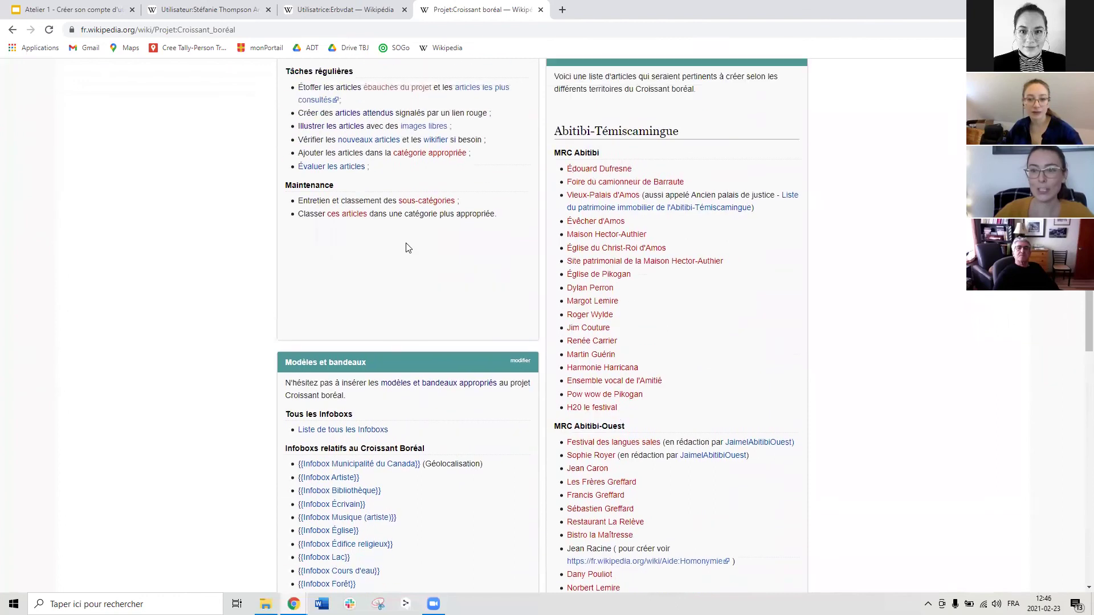
scroll(407, 243, up, 7)
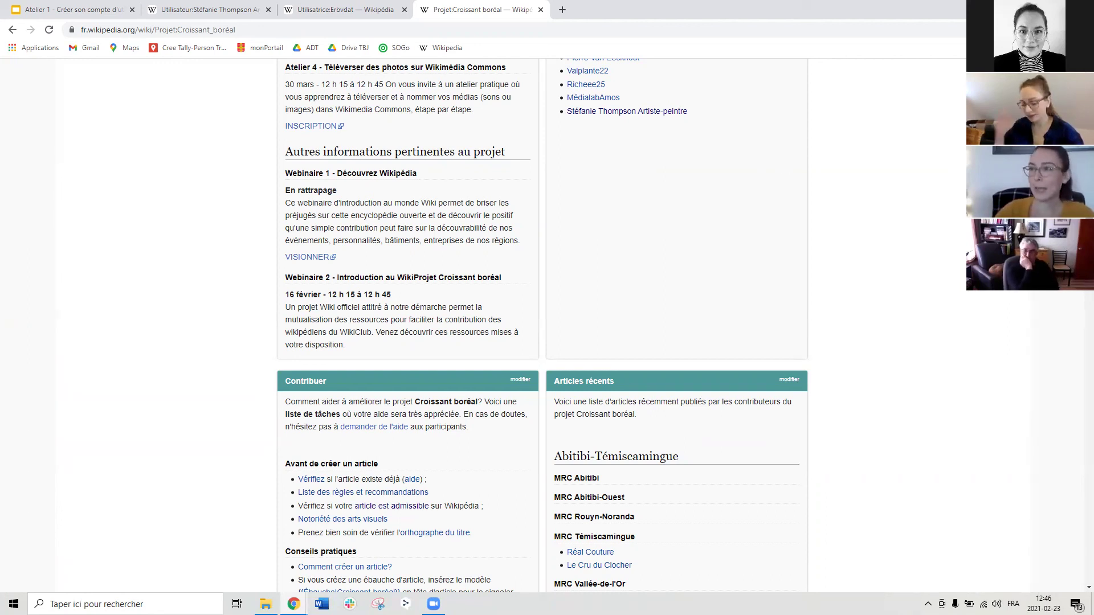
scroll(775, 332, up, 6)
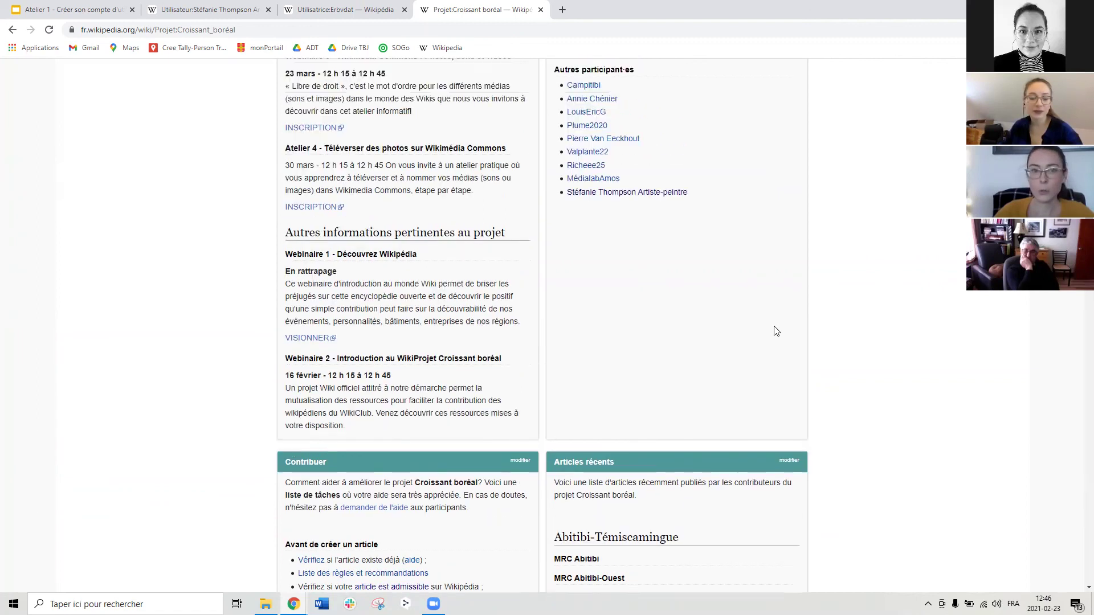
scroll(775, 332, up, 6)
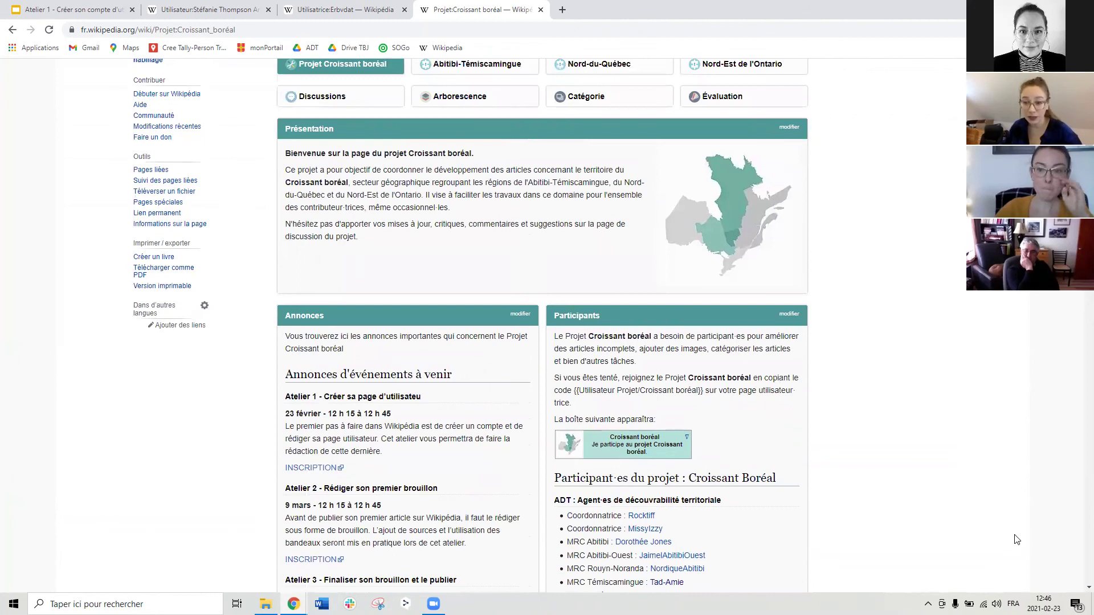
scroll(947, 444, up, 2)
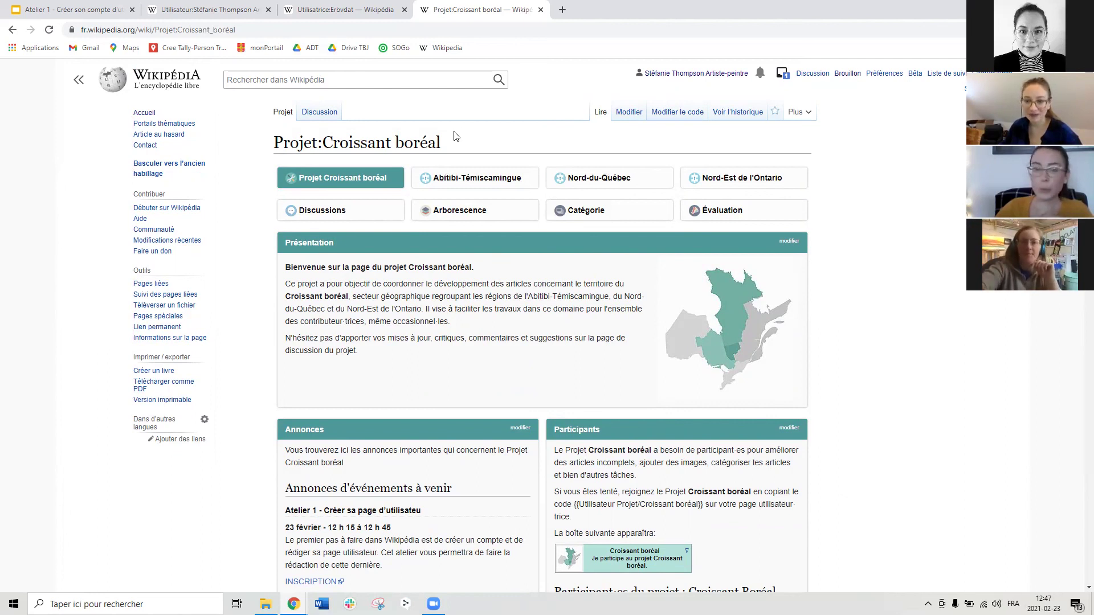
Step: Switch to the Atelier 1 presentation in Google Slides and start the slideshow from the closing WikiClub Croissant boréal slide
click(55, 8)
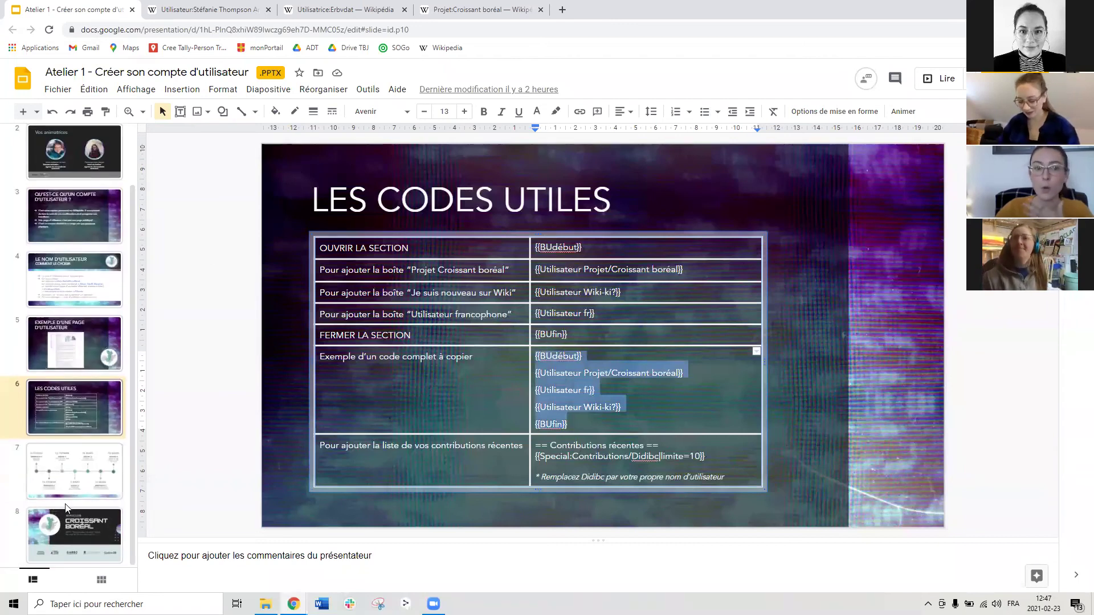
click(68, 476)
click(74, 535)
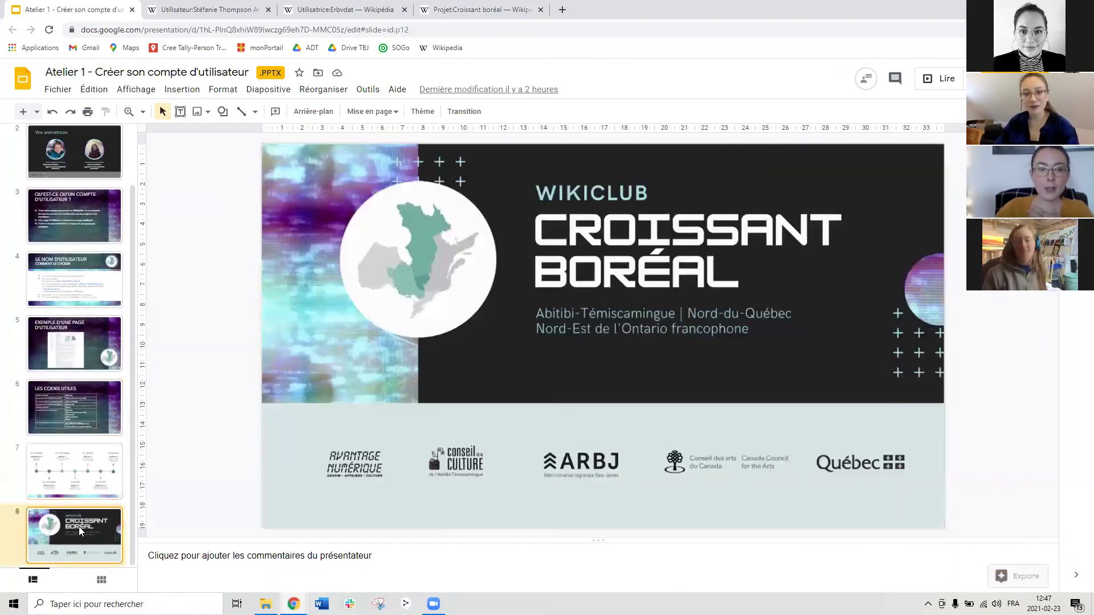
click(930, 81)
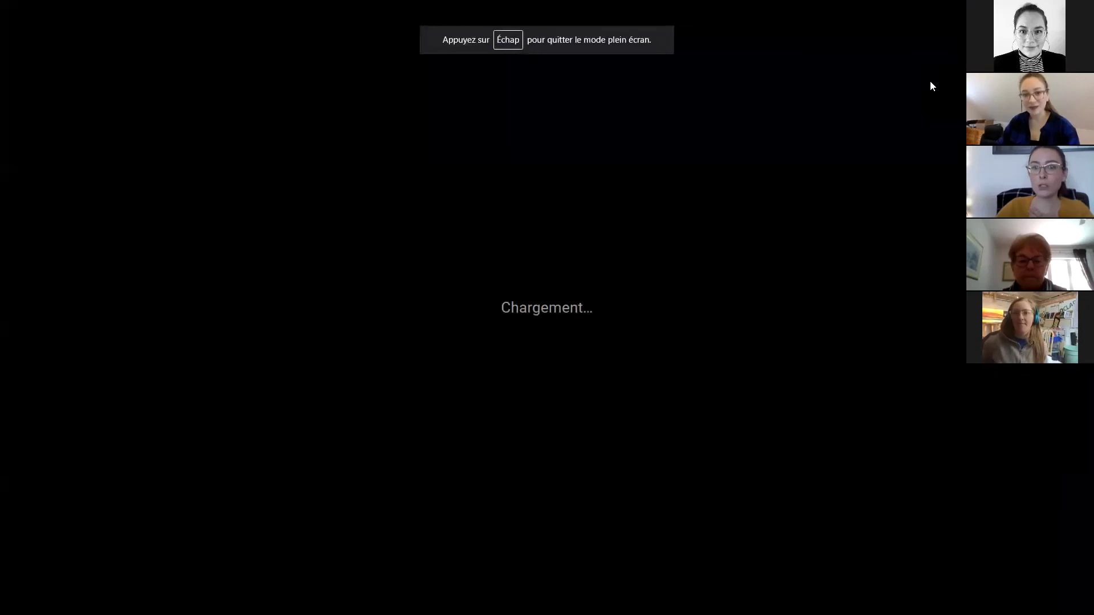